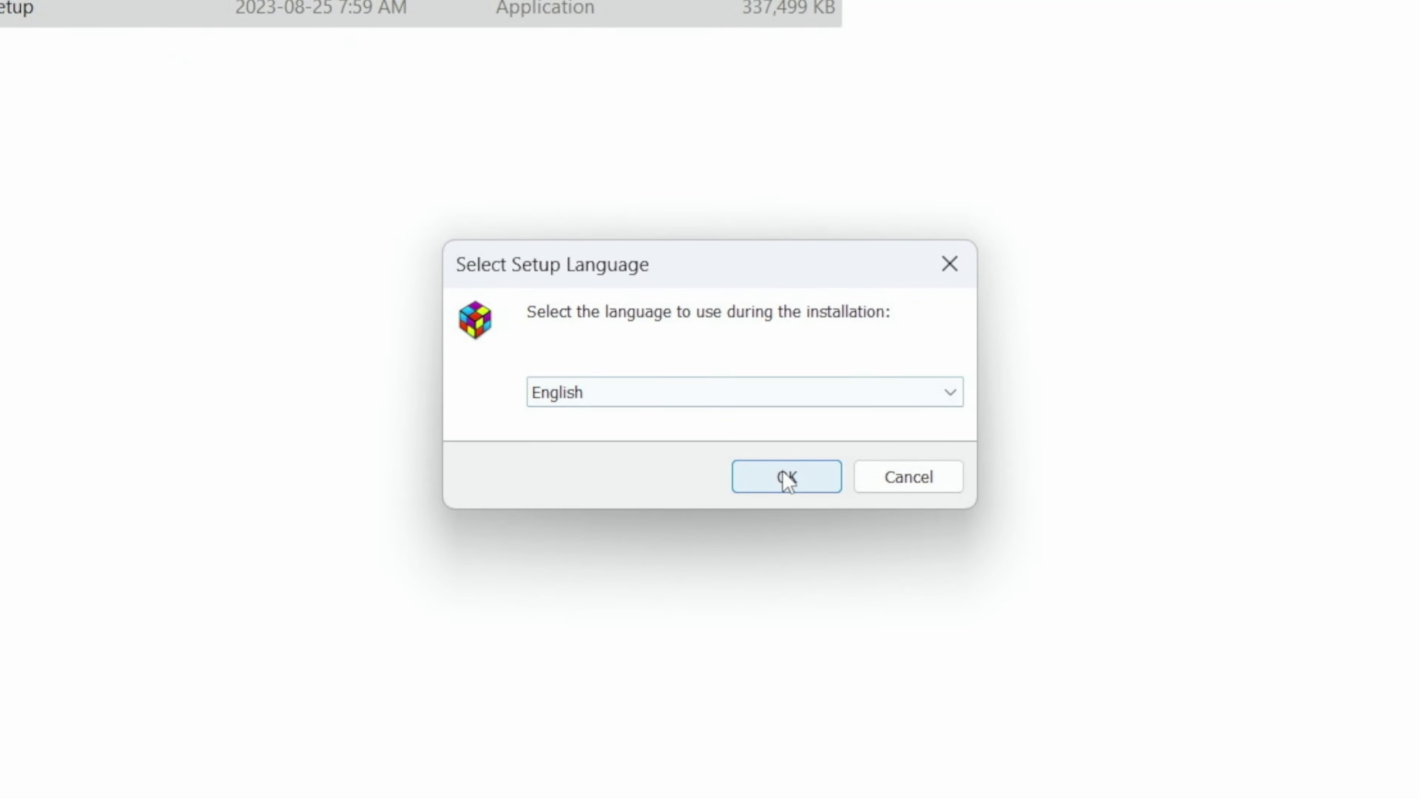
Start the LaunchBox 13.6 installation in English and accept the license agreement
{"action": "left_click", "coordinate": [786, 477]}
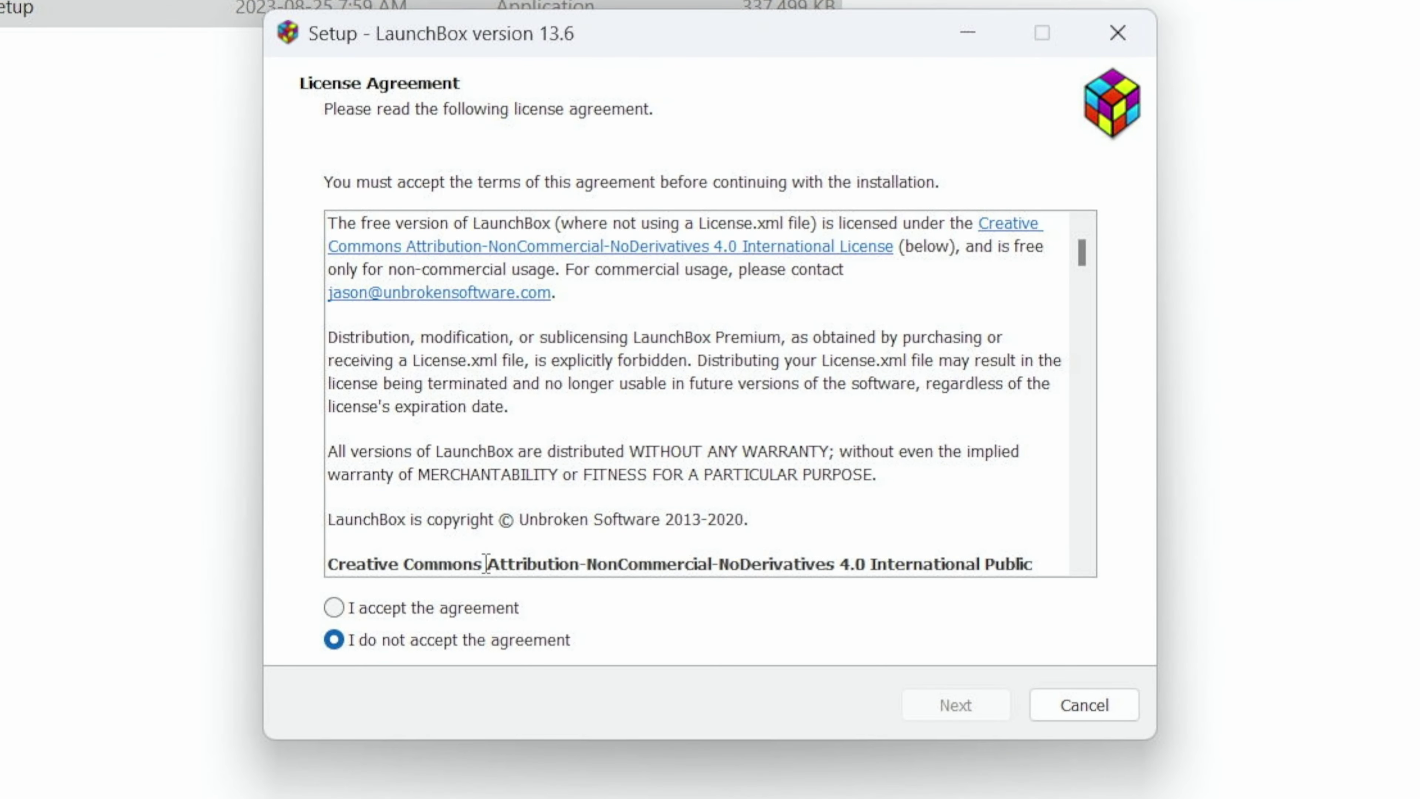
{"action": "left_click", "coordinate": [352, 607]}
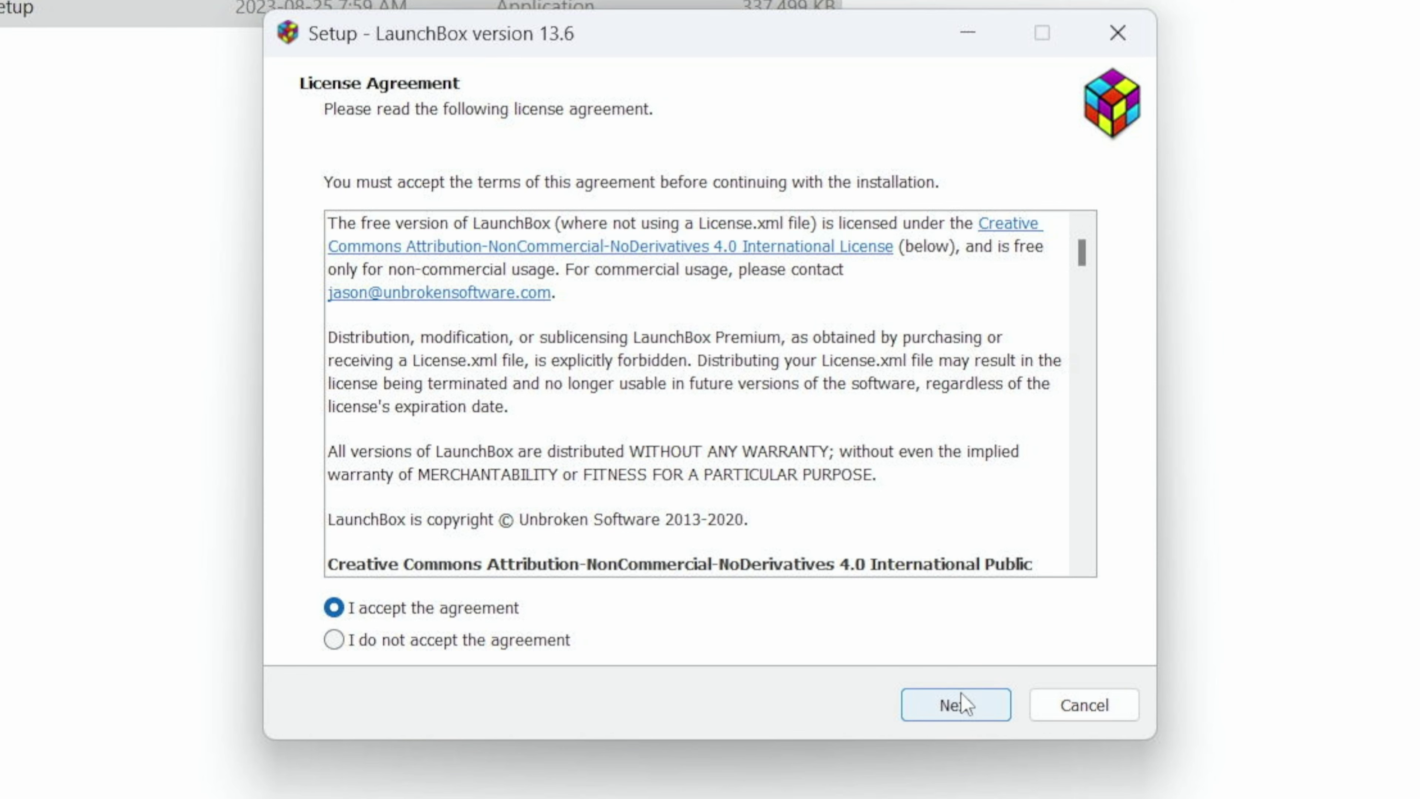
{"action": "left_click", "coordinate": [957, 704]}
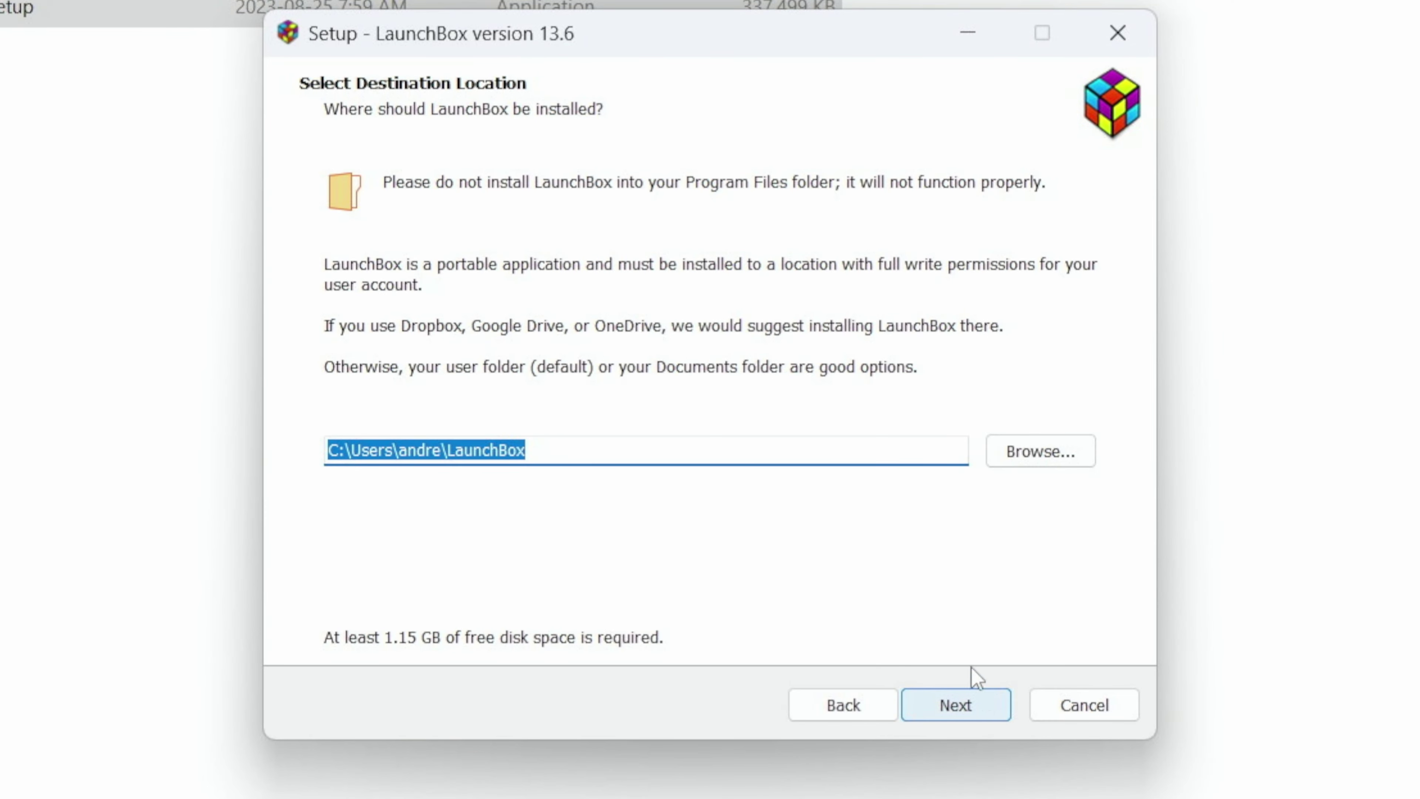
Set the installation folder to D:\LaunchBox, keep LaunchBox as the Start Menu folder, and proceed through setup
{"action": "left_click", "coordinate": [1009, 452]}
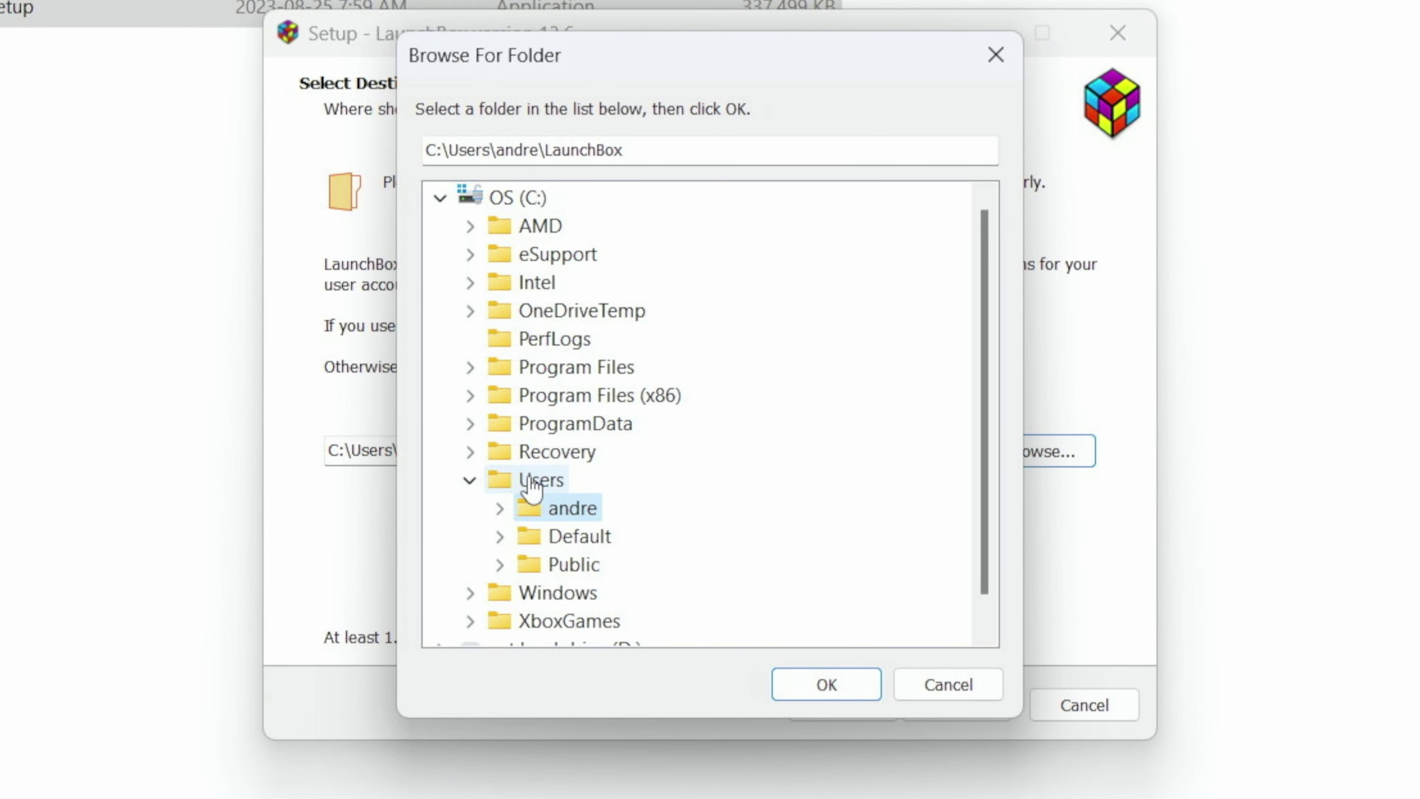
{"action": "scroll", "coordinate": [529, 486], "scroll_direction": "down", "scroll_amount": 1}
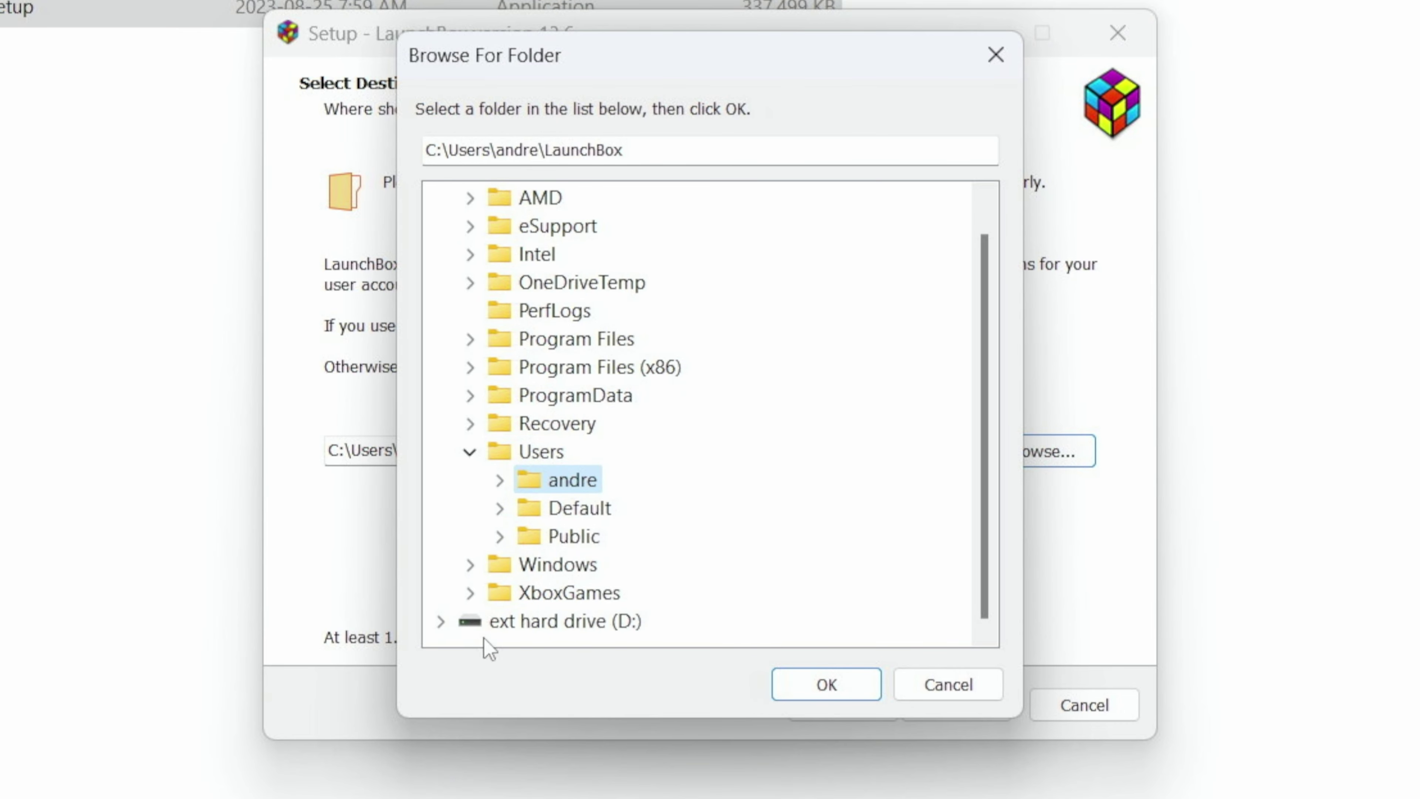
{"action": "left_click", "coordinate": [506, 626]}
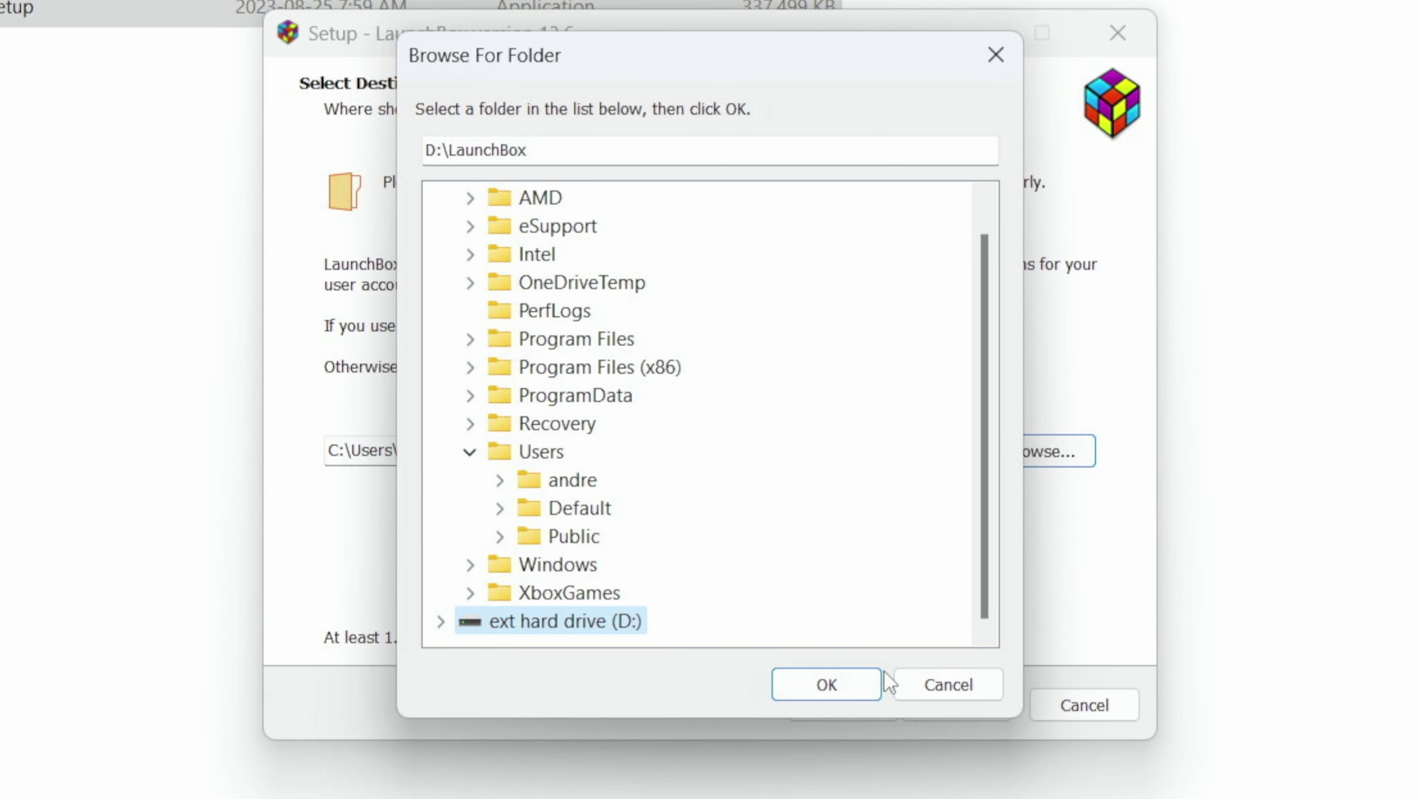
{"action": "left_click", "coordinate": [826, 683]}
{"action": "left_click", "coordinate": [953, 706]}
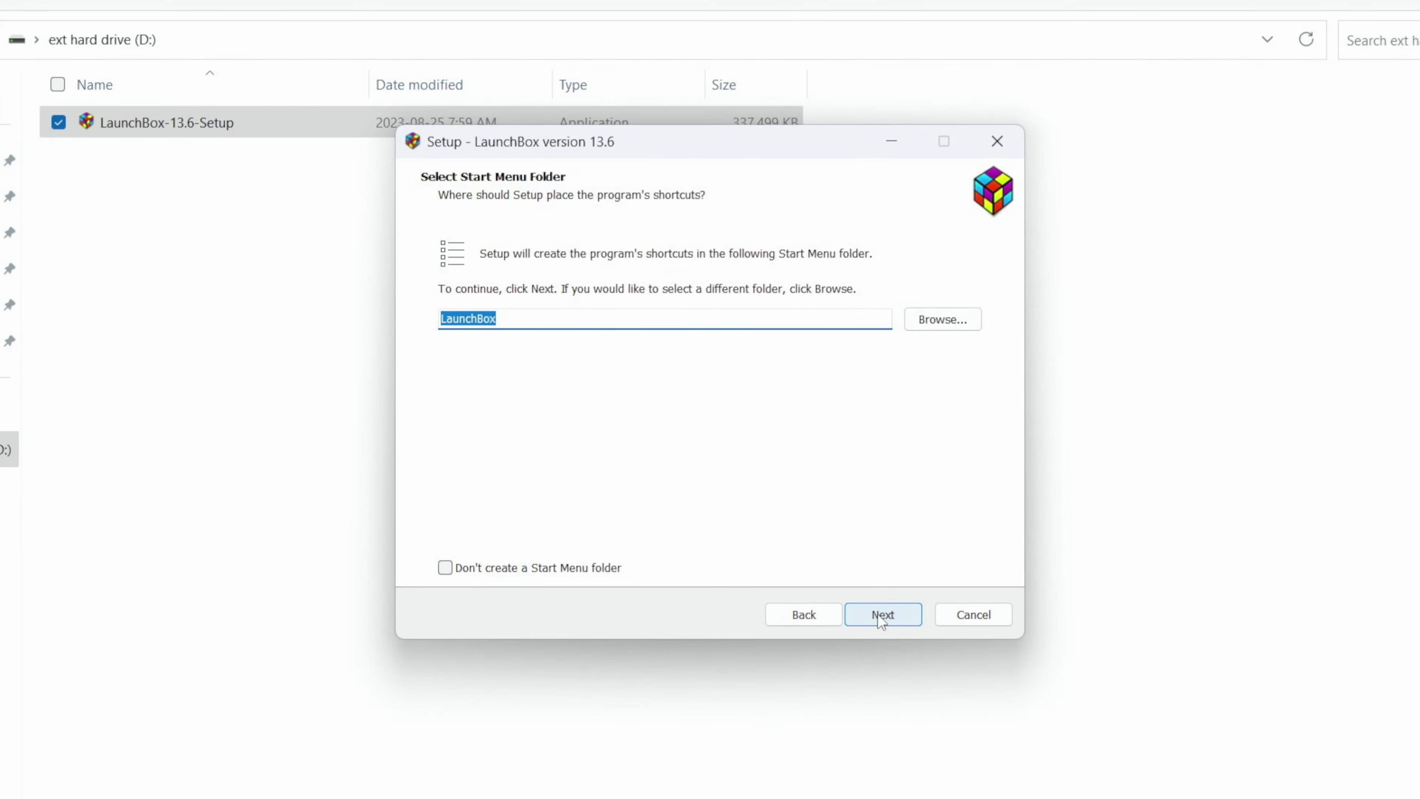
{"action": "left_click", "coordinate": [882, 615]}
{"action": "left_click", "coordinate": [882, 616]}
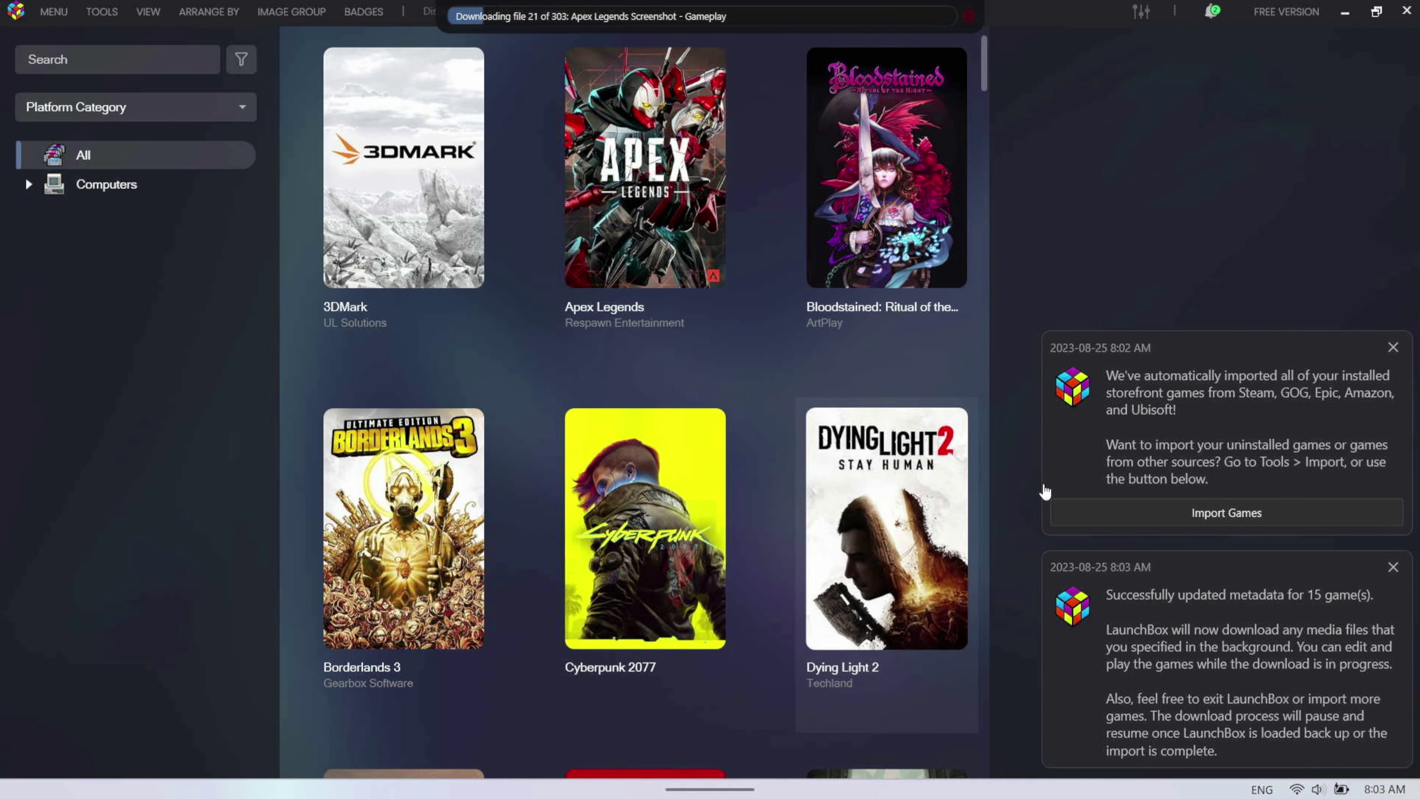
View the available options for importing games, then return to the library without importing
{"action": "left_click", "coordinate": [1109, 526]}
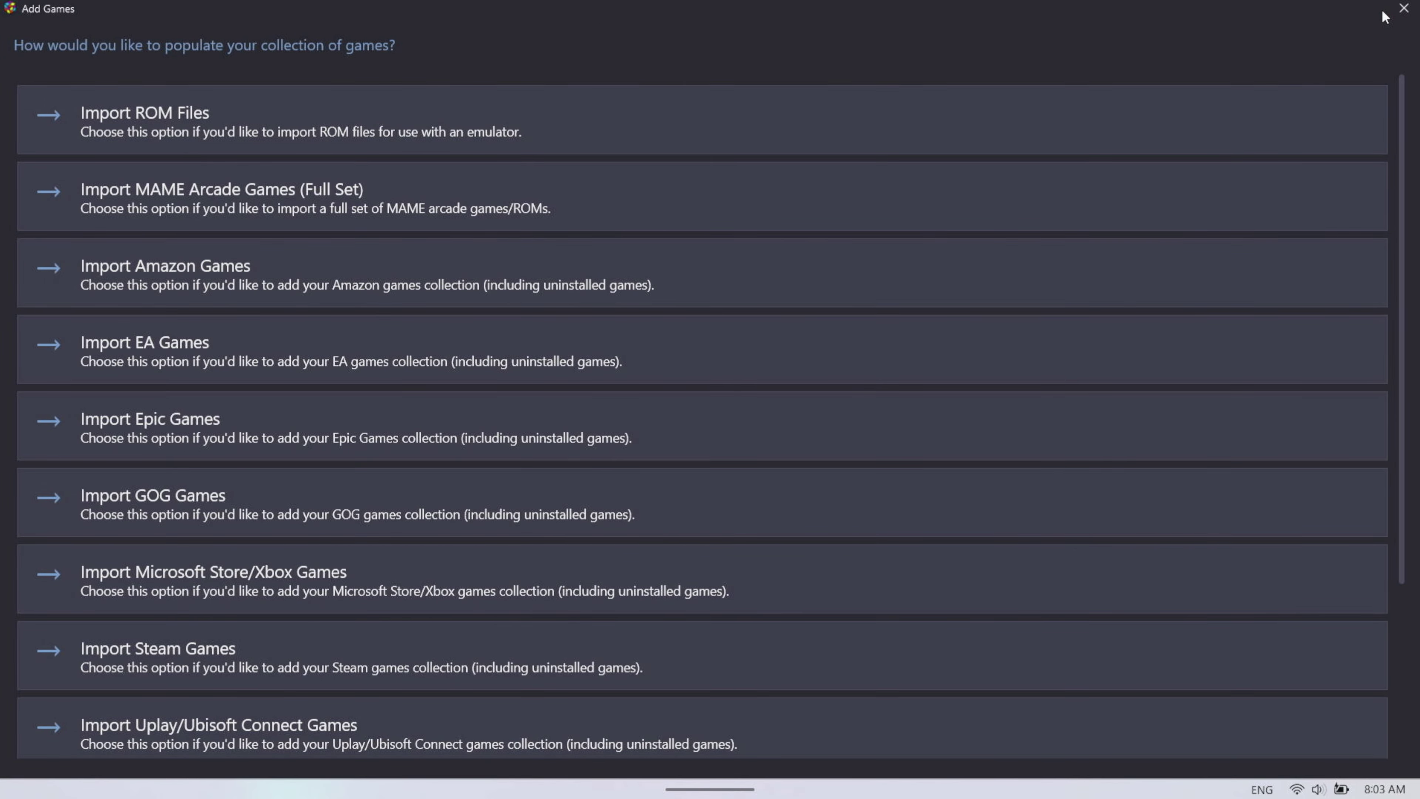
{"action": "left_click", "coordinate": [1404, 9]}
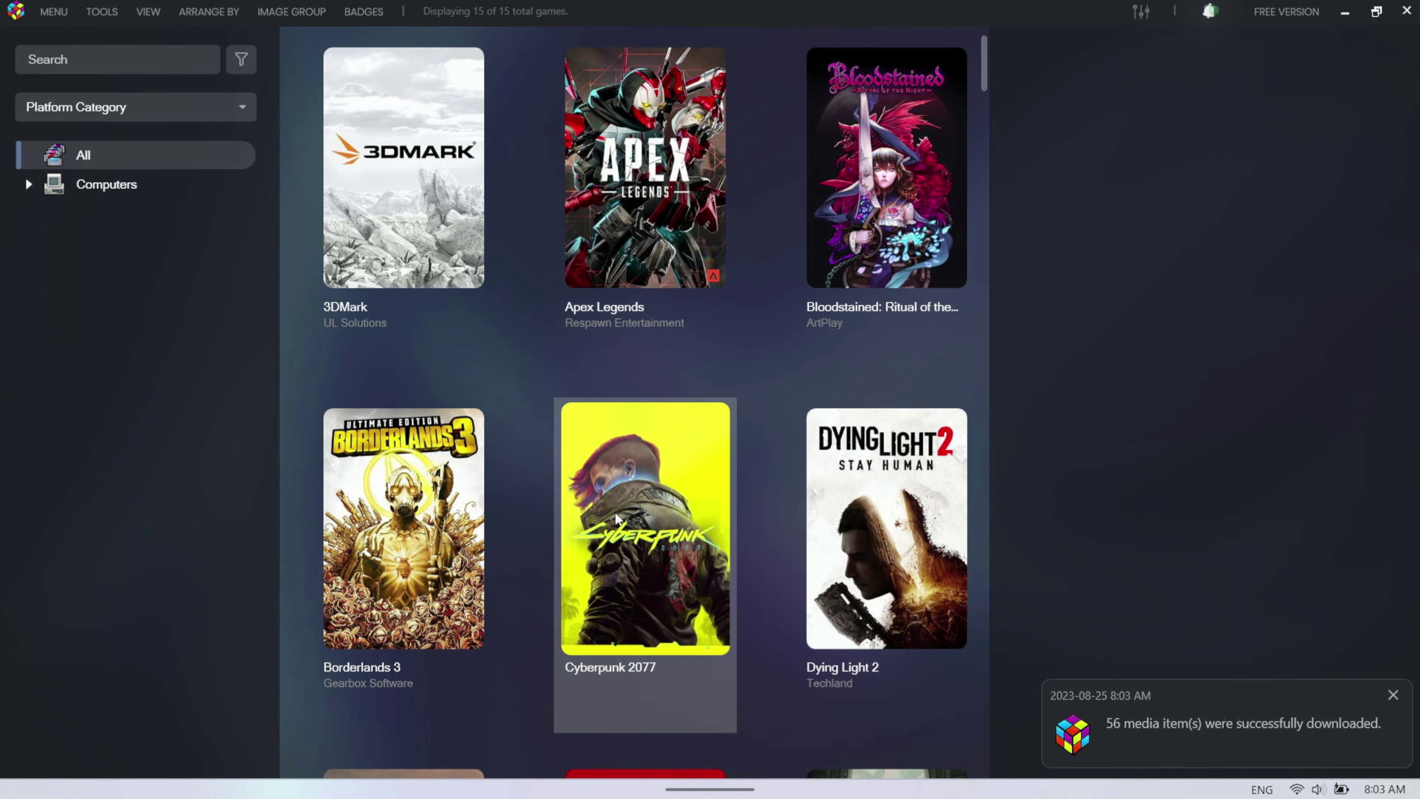
Browse the game library and check the details and storefront icons of Cyberpunk 2077, Borderlands 3 and Sackboy: A Big Adventure
{"action": "scroll", "coordinate": [616, 518], "scroll_direction": "down", "scroll_amount": 1}
{"action": "left_click", "coordinate": [709, 504]}
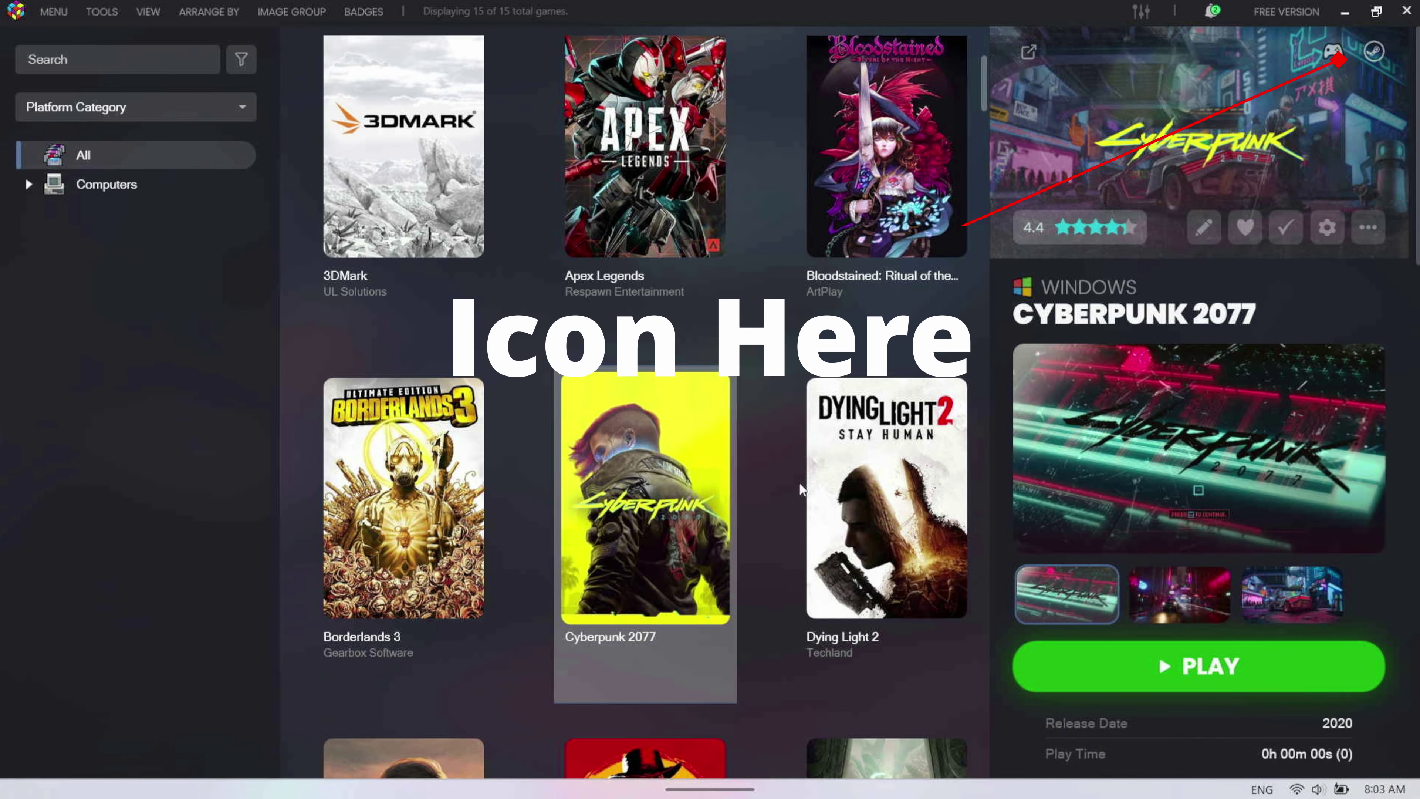
{"action": "left_click", "coordinate": [326, 592]}
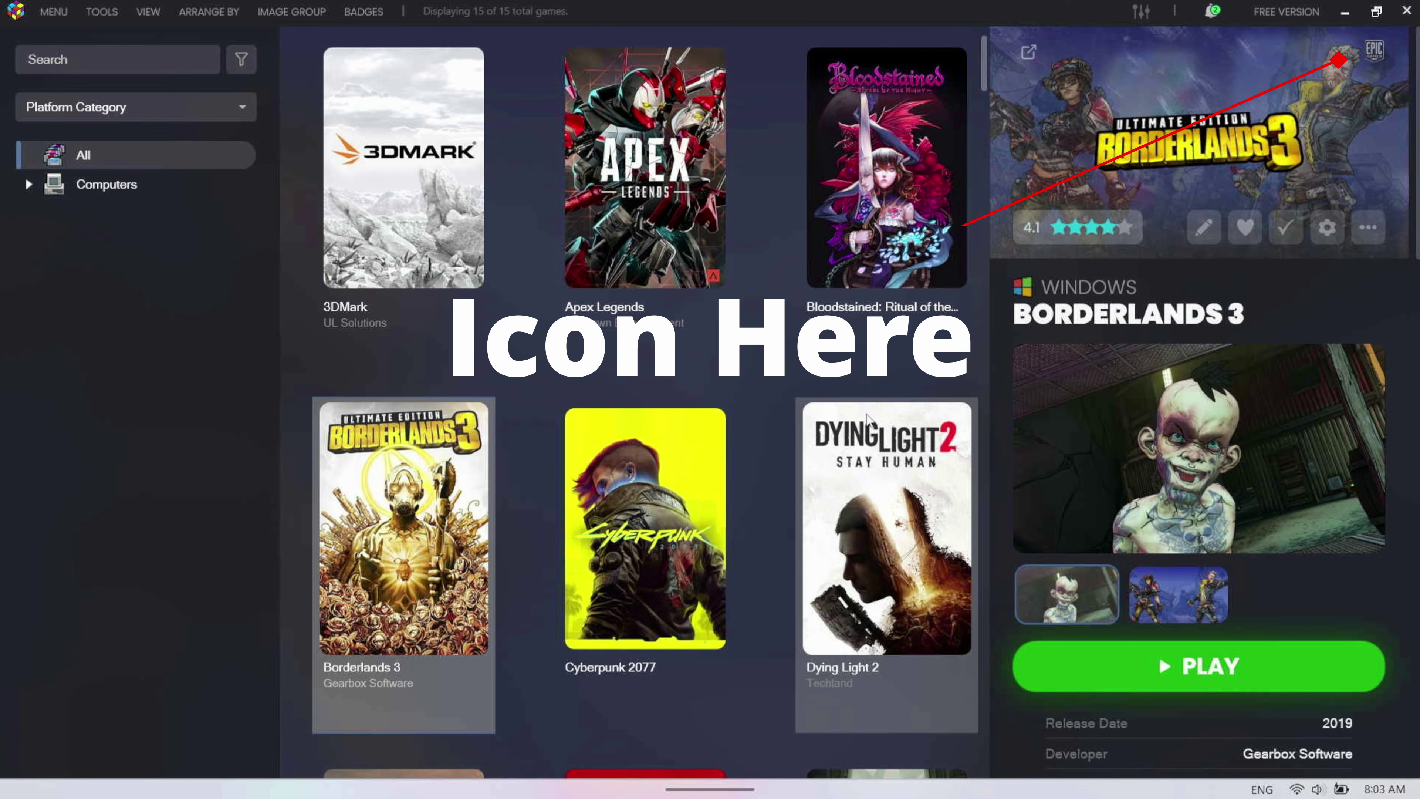
{"action": "scroll", "coordinate": [868, 420], "scroll_direction": "down", "scroll_amount": 10}
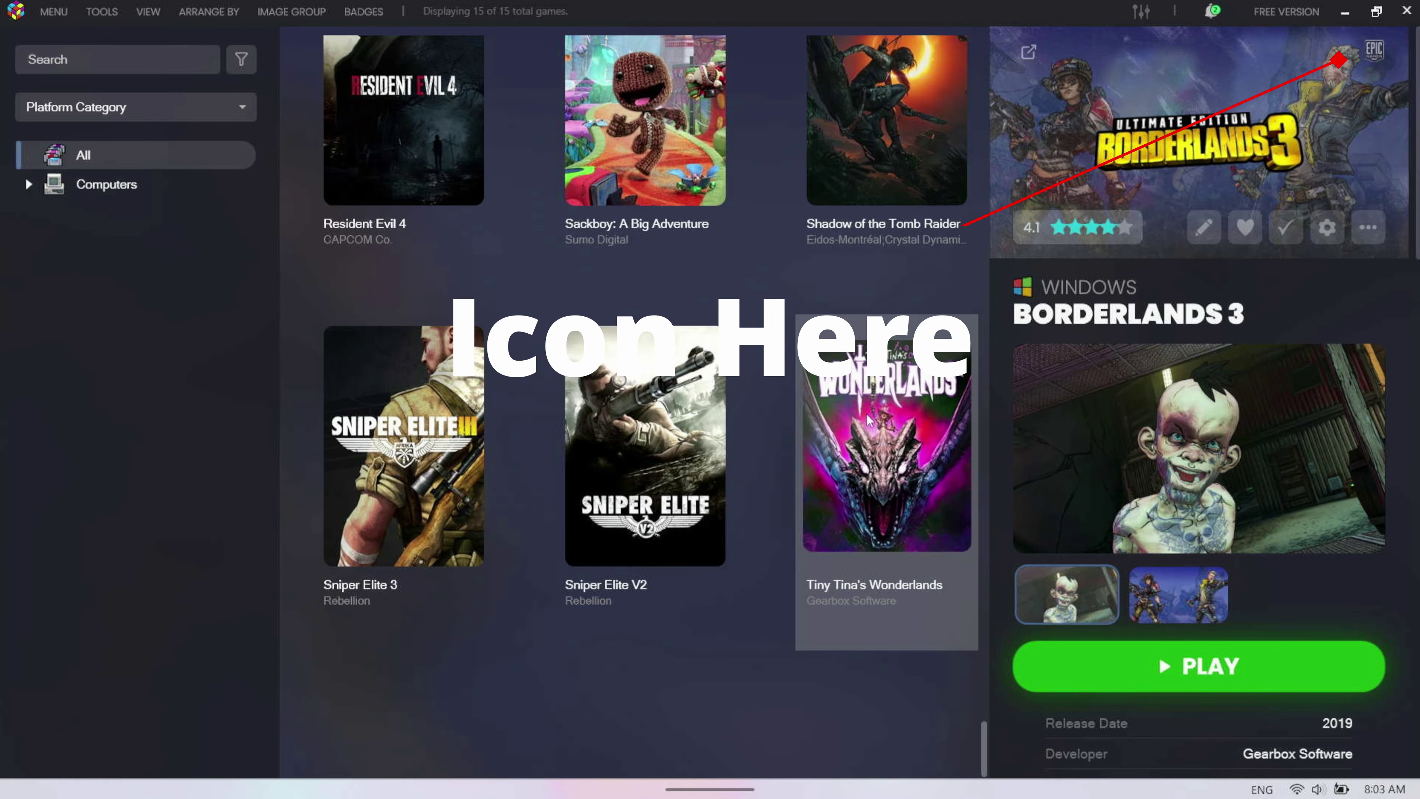
{"action": "left_click", "coordinate": [710, 300]}
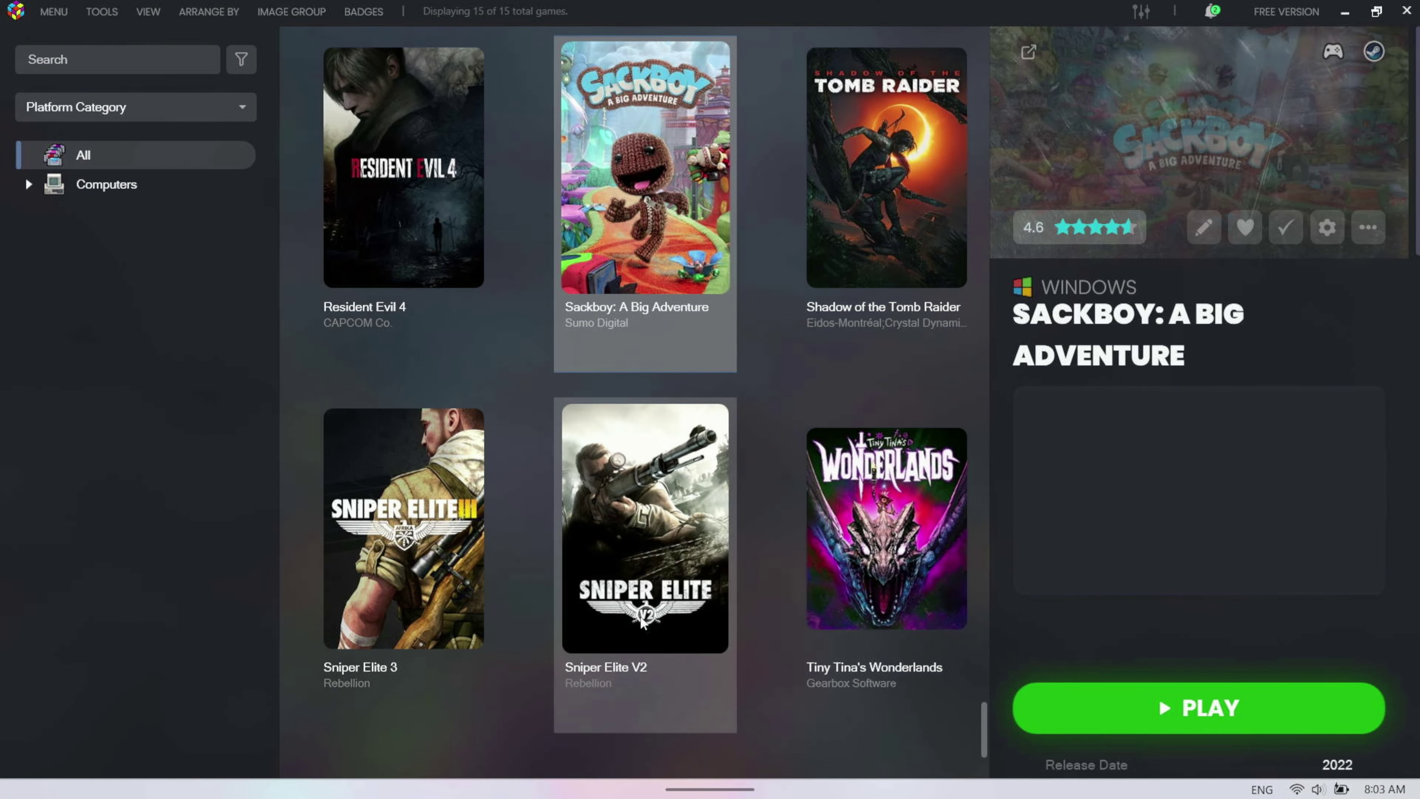
{"action": "scroll", "coordinate": [613, 621], "scroll_direction": "down", "scroll_amount": 1}
{"action": "scroll", "coordinate": [614, 621], "scroll_direction": "up", "scroll_amount": 5}
{"action": "scroll", "coordinate": [613, 622], "scroll_direction": "up", "scroll_amount": 6}
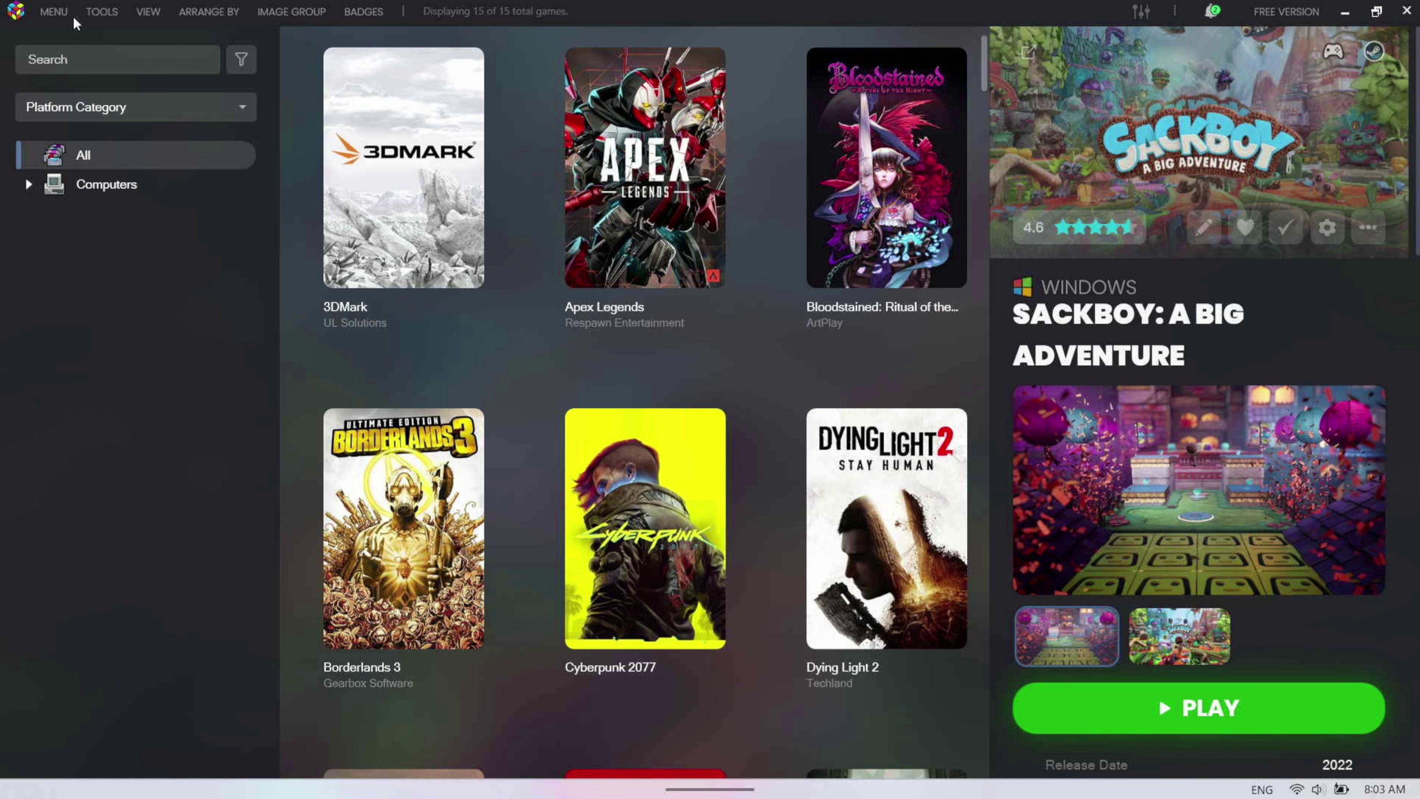
Start adding a game manually and enter "halo" as its title
{"action": "left_click_drag", "start_coordinate": [67, 22], "coordinate": [116, 23]}
{"action": "left_click", "coordinate": [118, 18]}
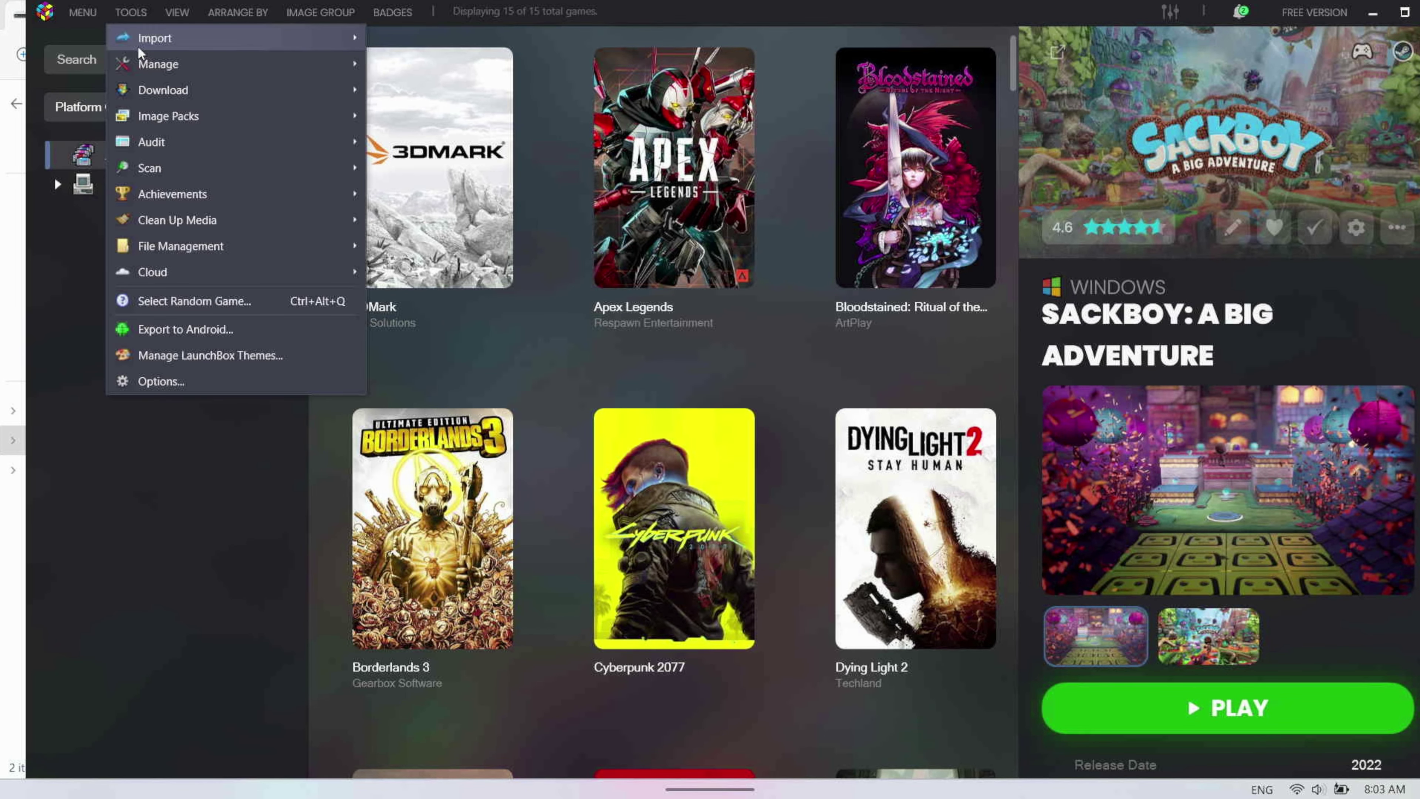
{"action": "mouse_move", "coordinate": [137, 43]}
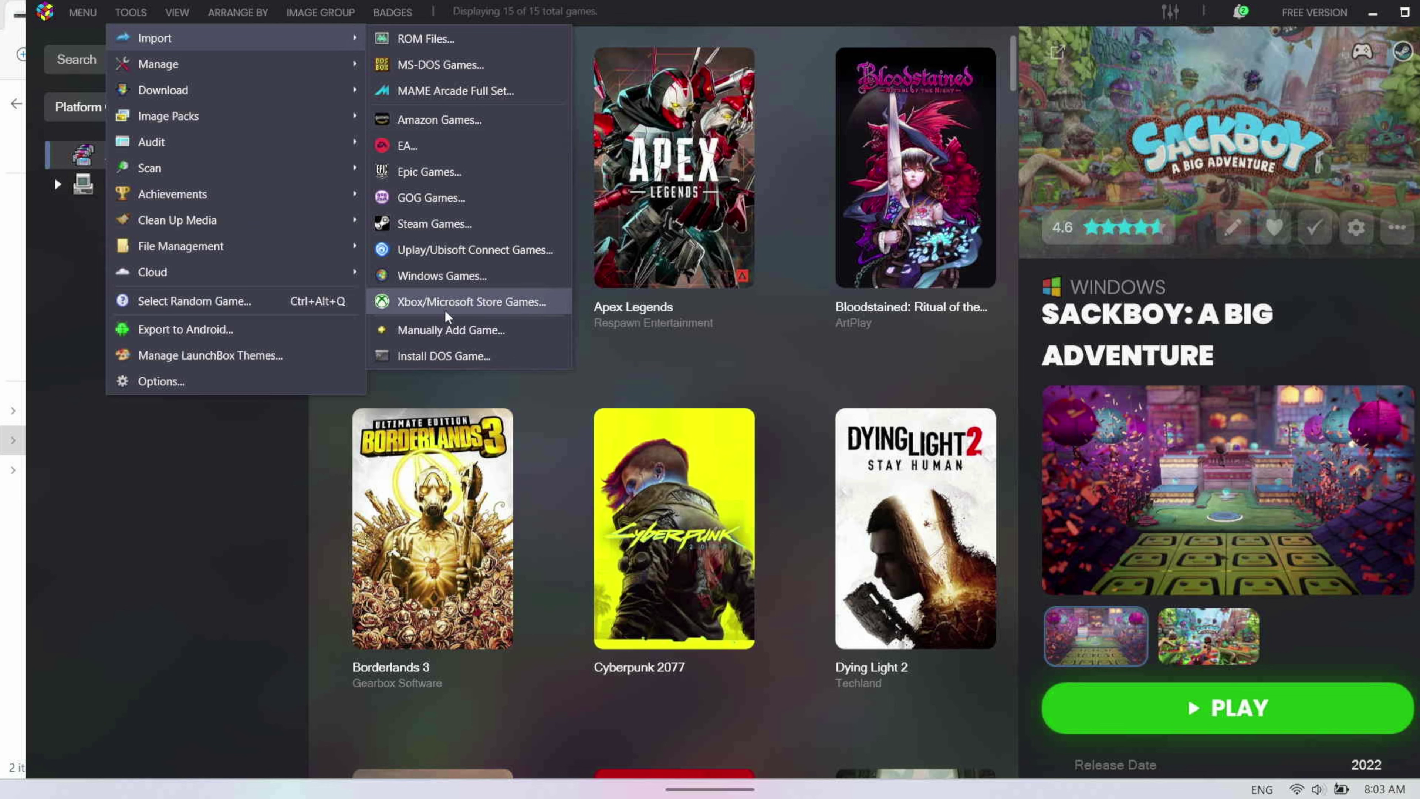
{"action": "left_click", "coordinate": [438, 325]}
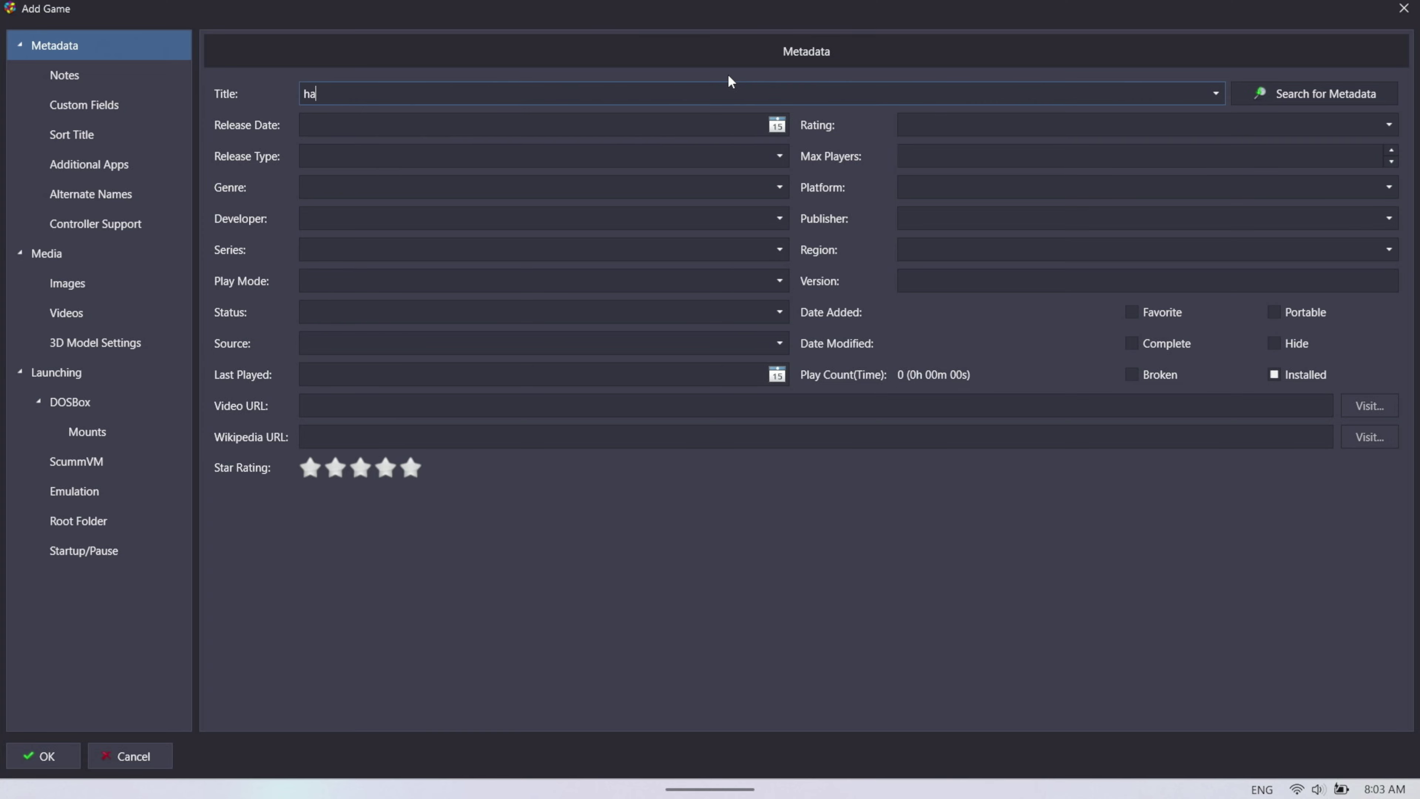
{"action": "type", "text": "halo"}
Search for the title's metadata, downloading the updated metadata package, and look through the matching games
{"action": "left_click", "coordinate": [1307, 92]}
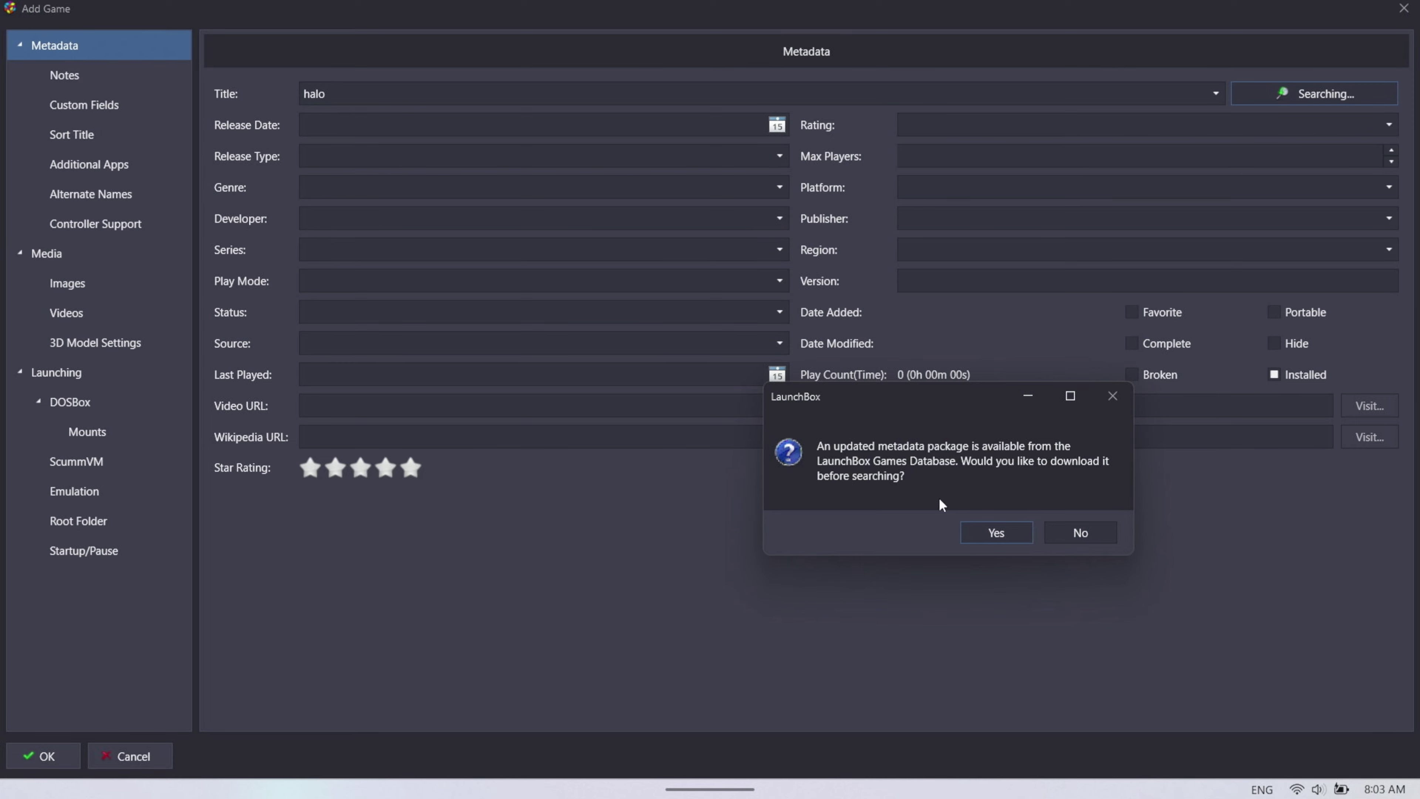
{"action": "left_click", "coordinate": [985, 528]}
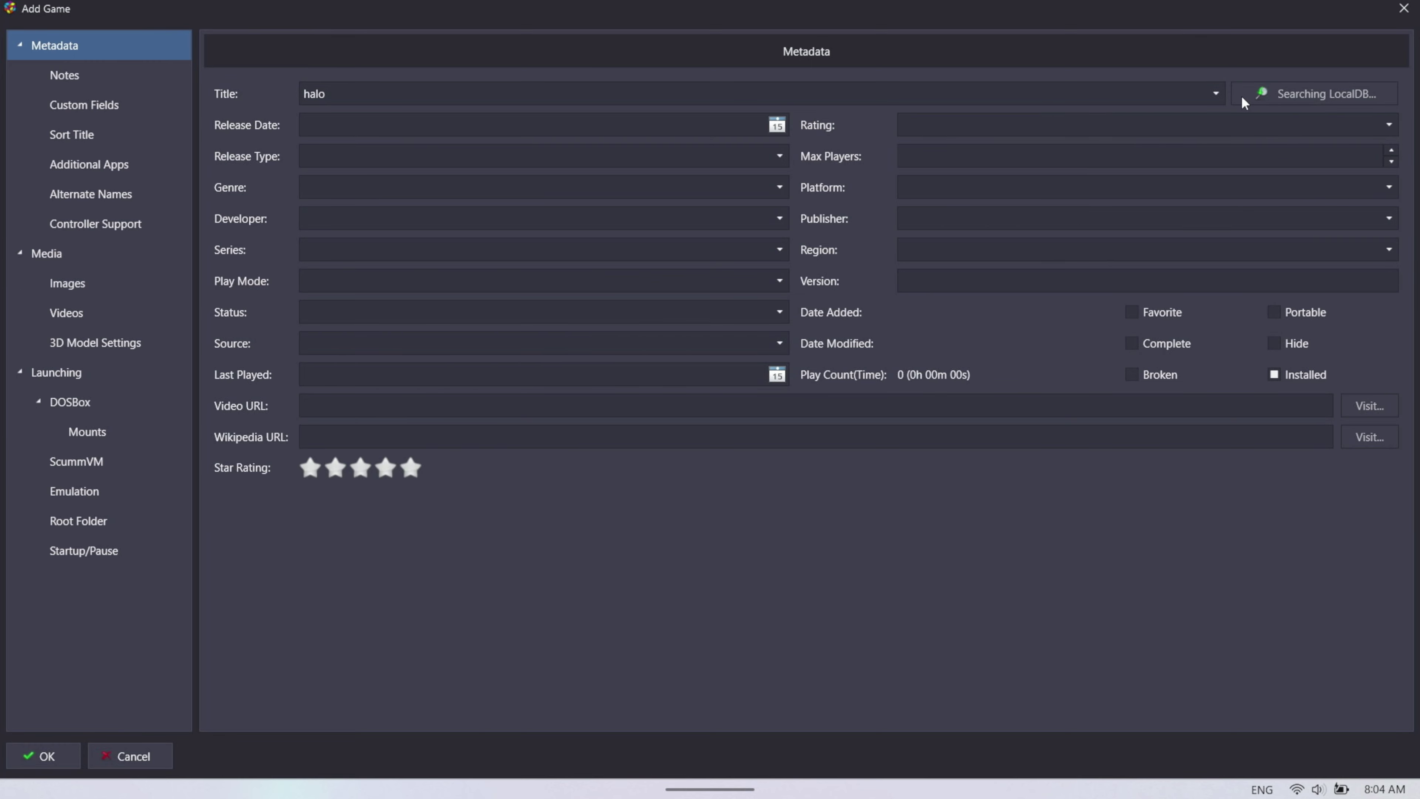
{"action": "left_click", "coordinate": [1216, 94]}
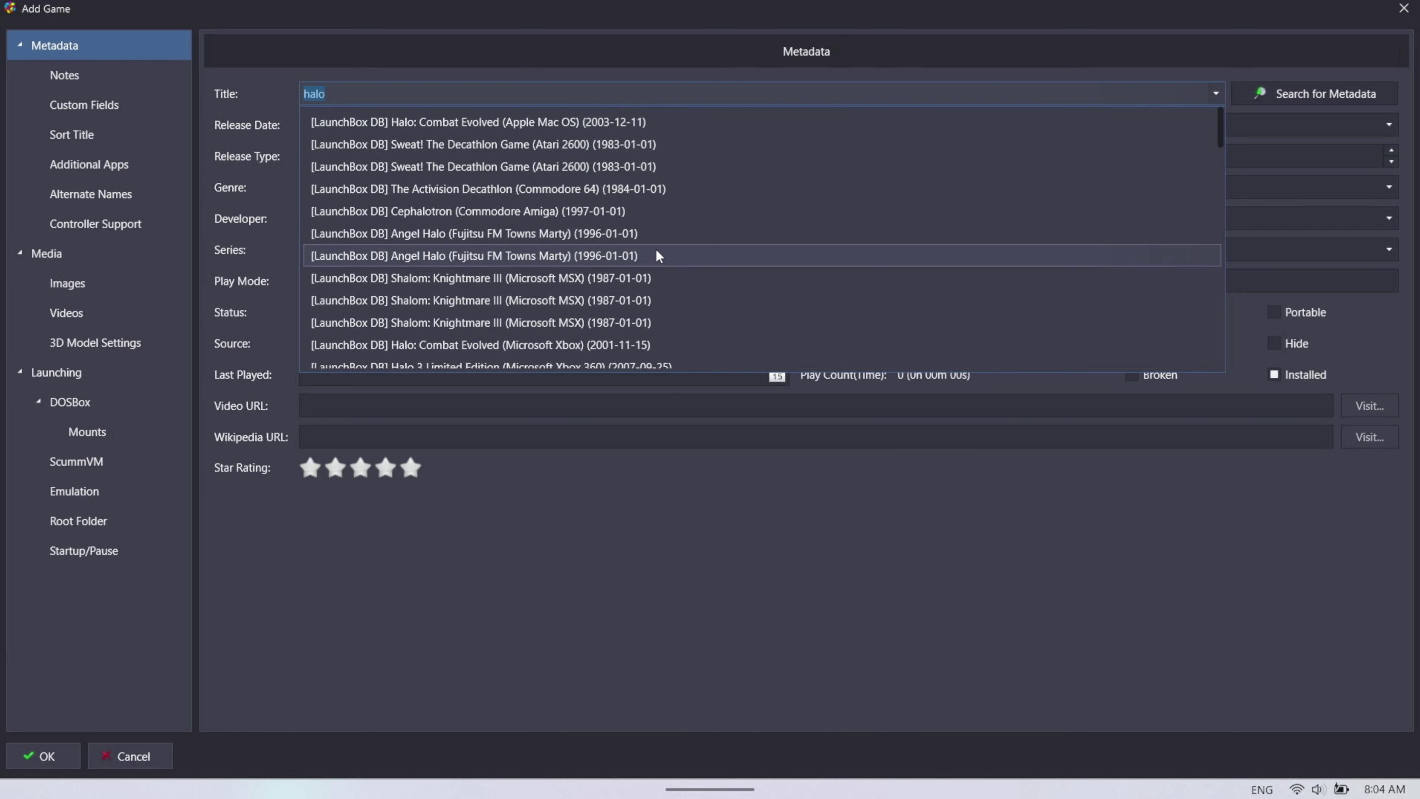
{"action": "scroll", "coordinate": [657, 173], "scroll_direction": "down", "scroll_amount": 4}
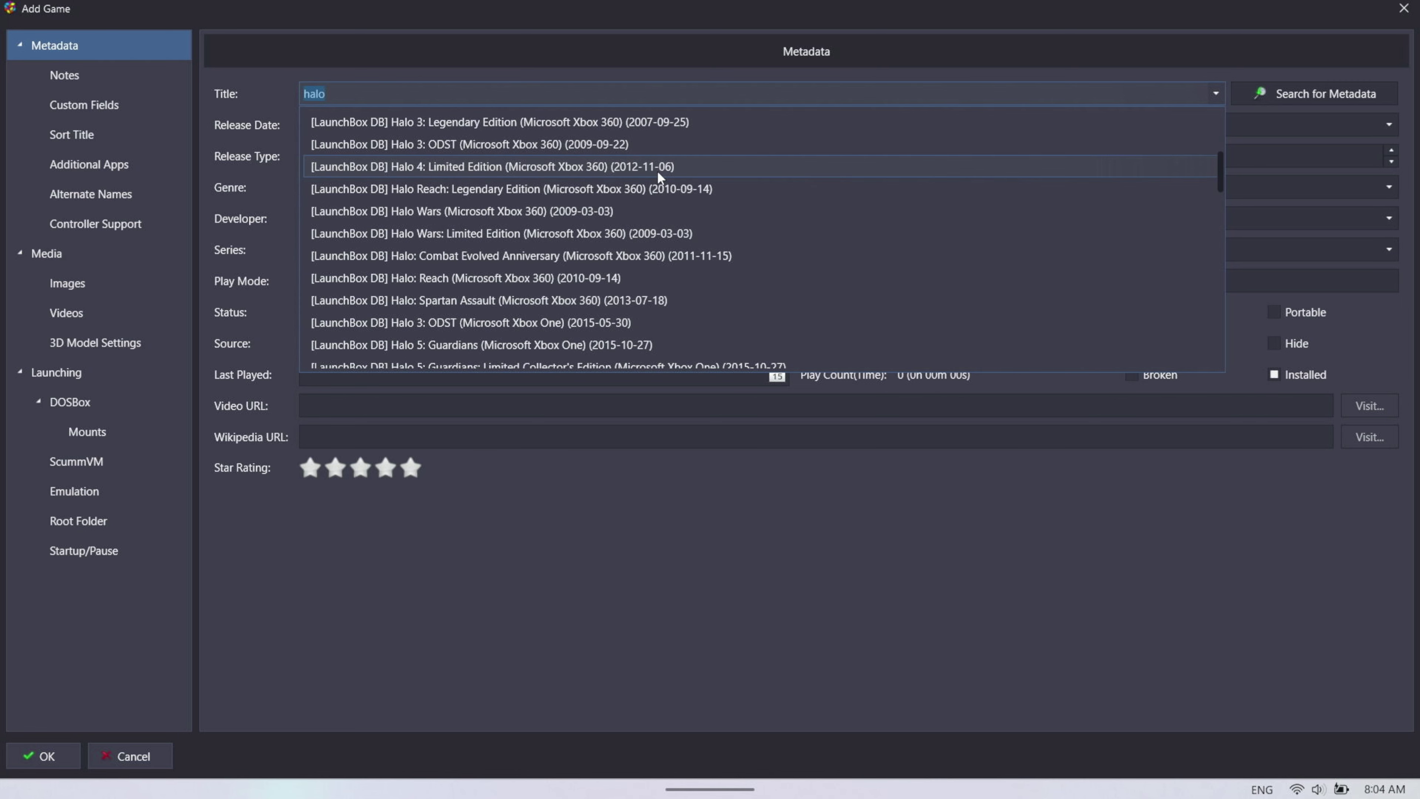
Change the game's title to "halo combat evolved" and search for matching metadata
{"action": "left_click", "coordinate": [565, 89]}
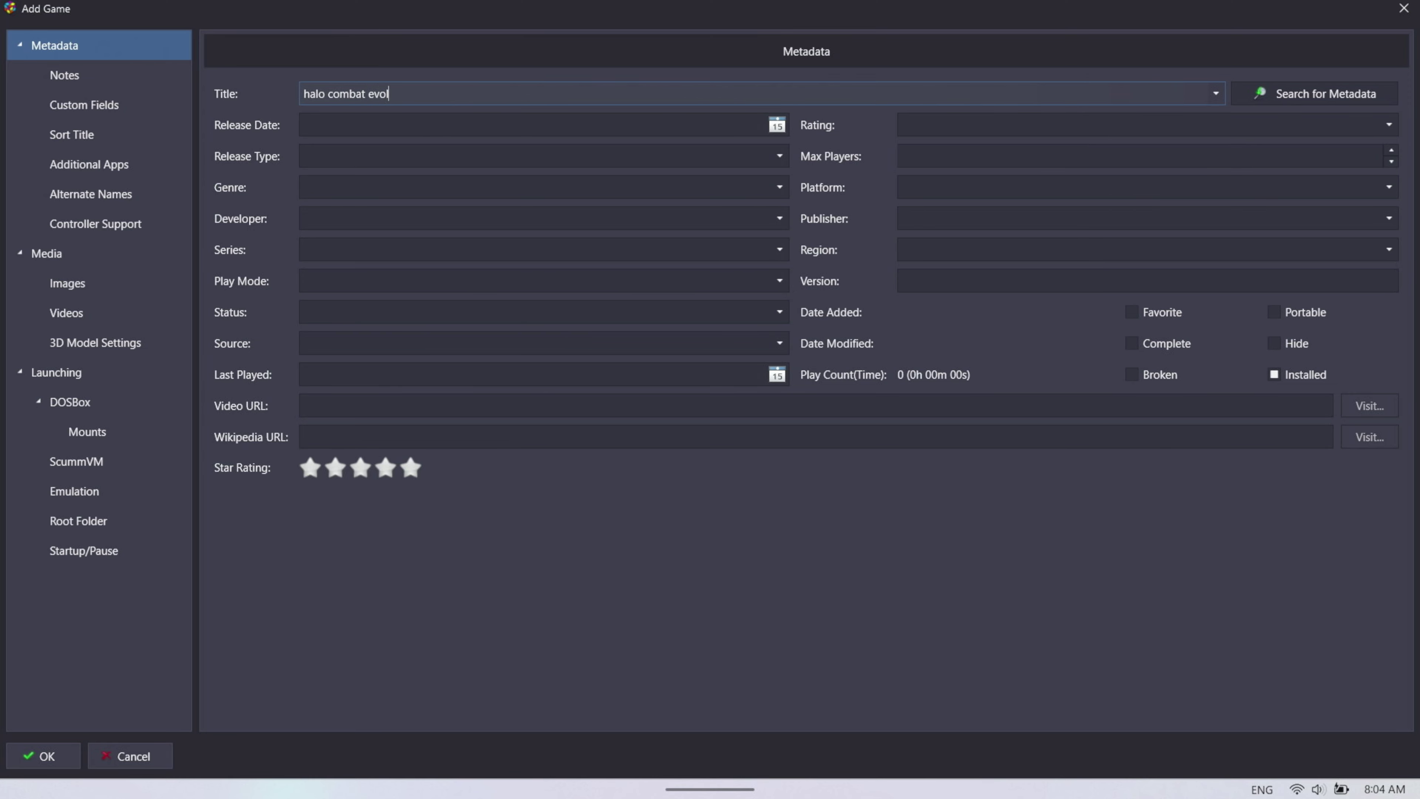
{"action": "key", "text": "Return"}
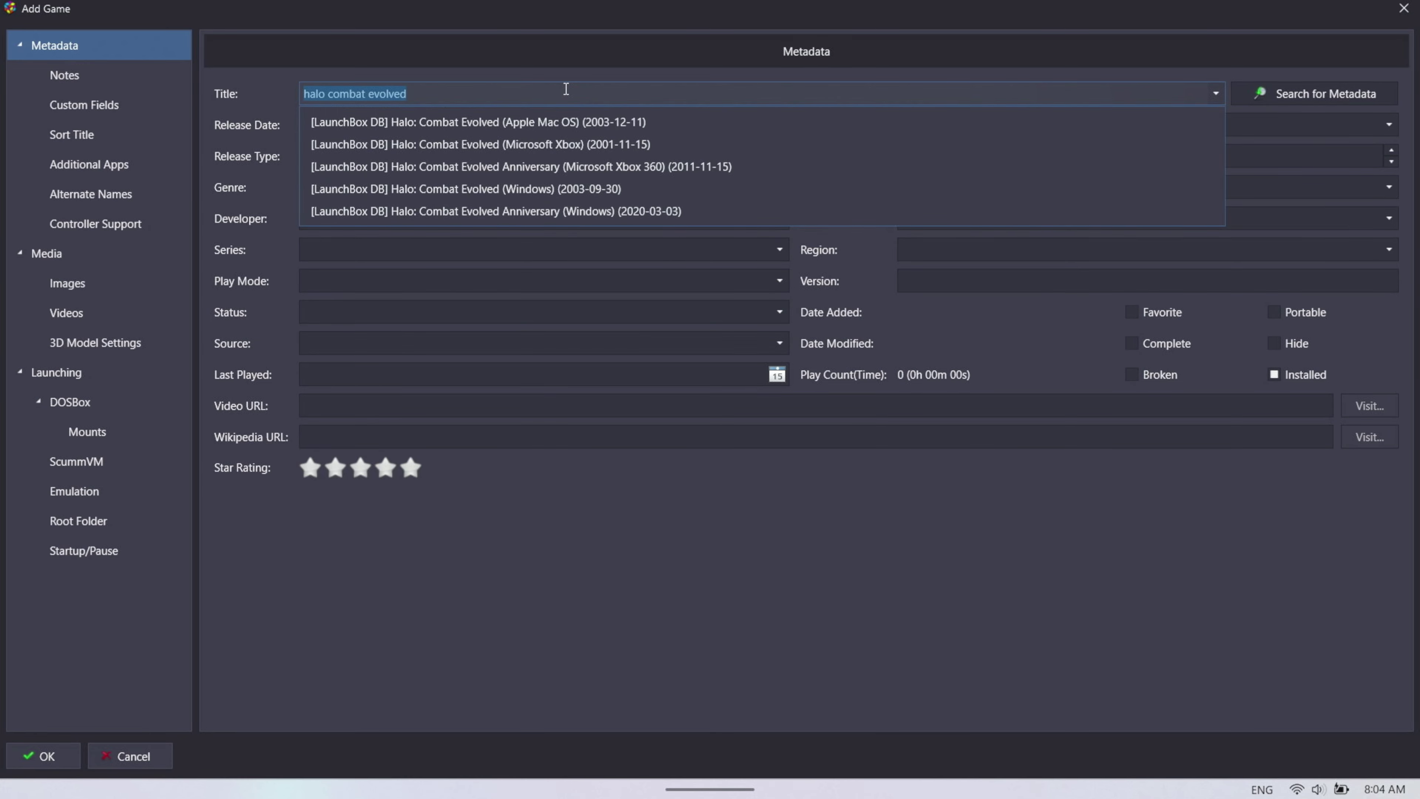
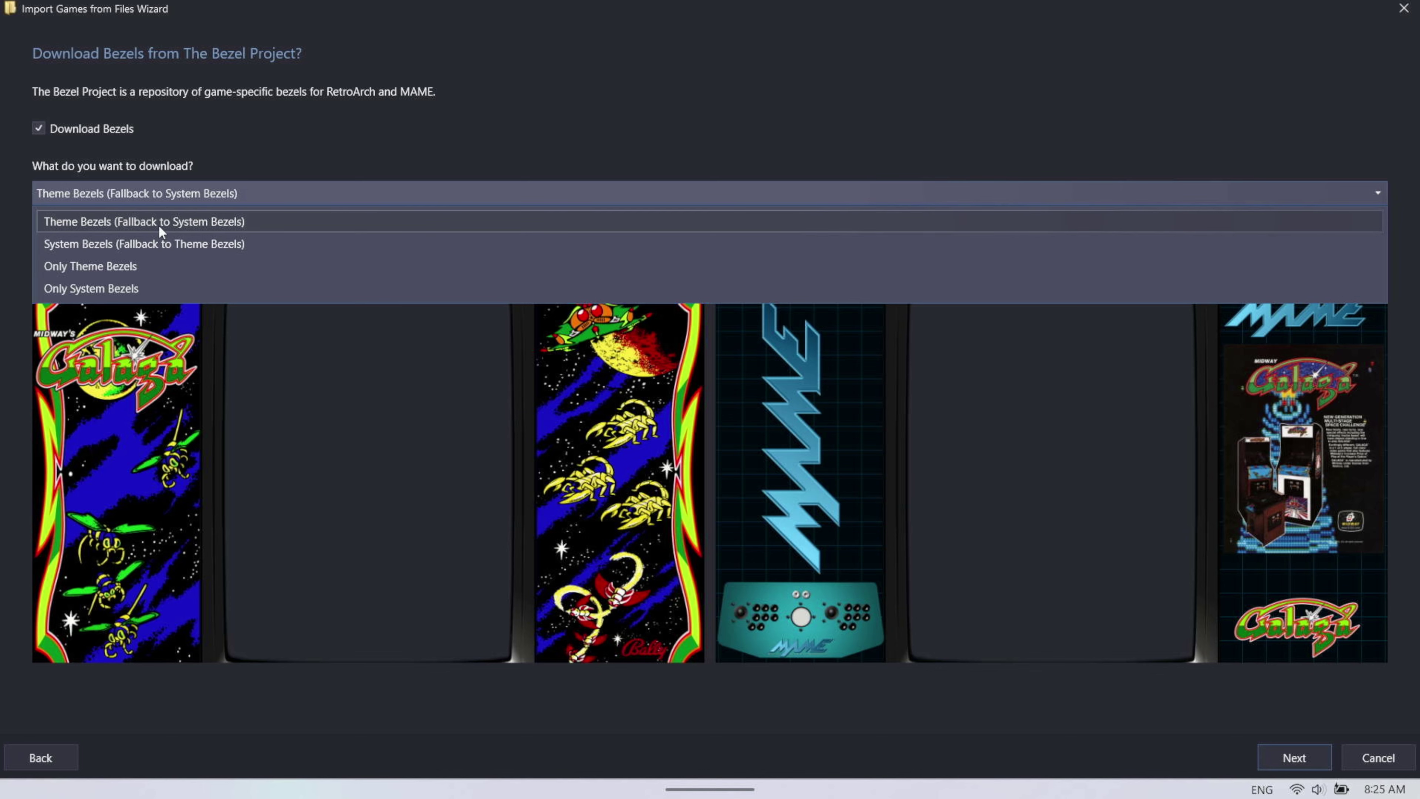
Select Theme Bezels (Fallback to System Bezels) for the bezel download and keep the default custom import options
{"action": "left_click", "coordinate": [158, 225]}
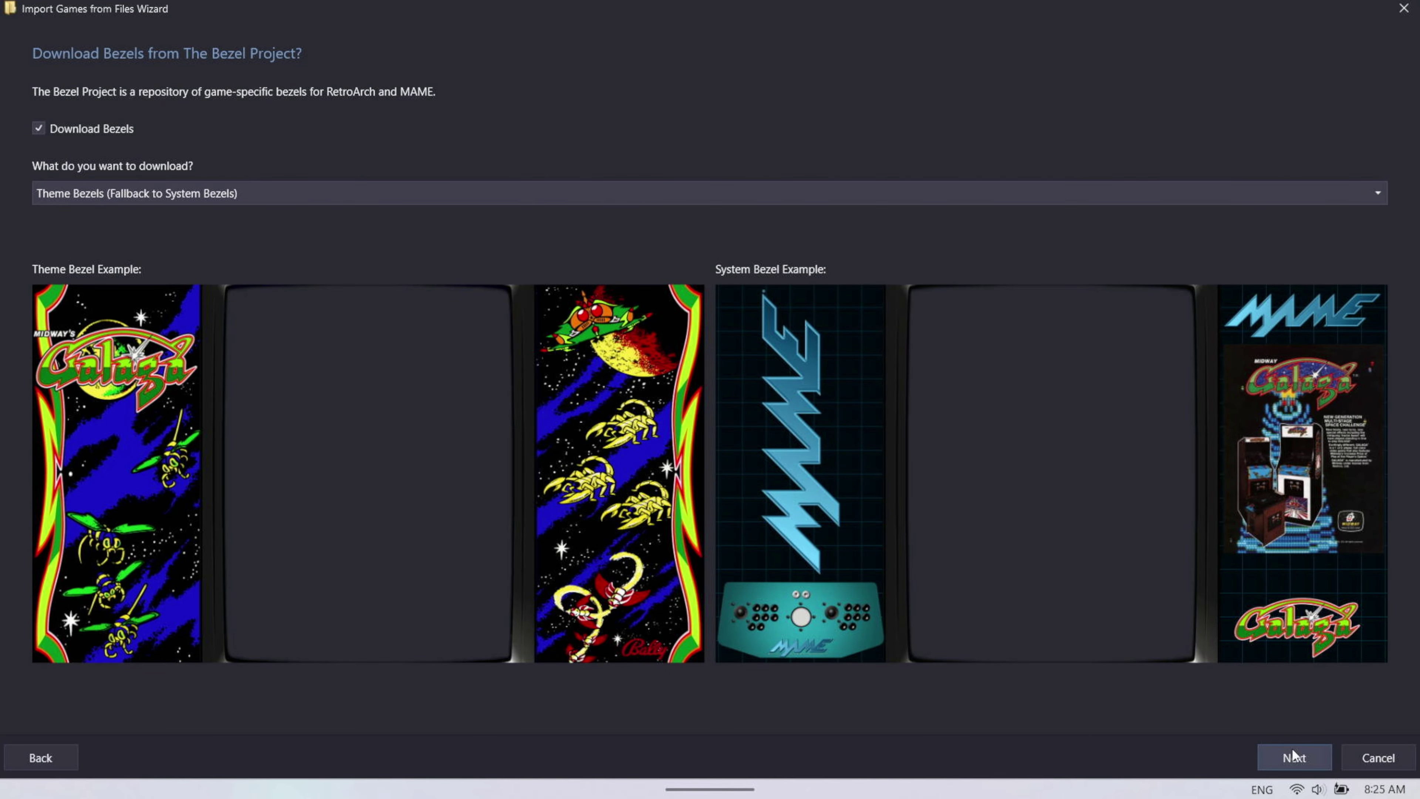
{"action": "left_click", "coordinate": [1291, 747]}
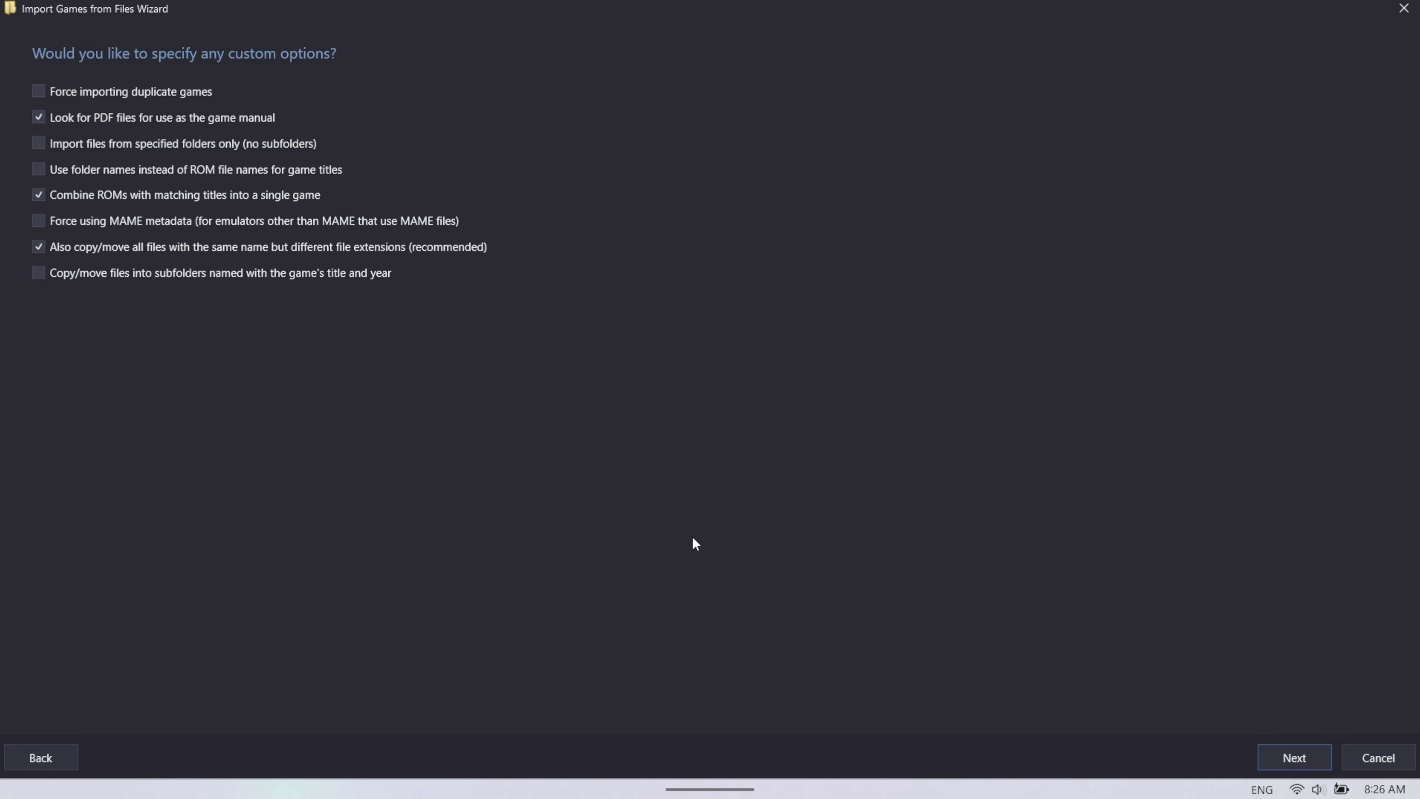
{"action": "left_click", "coordinate": [1316, 759]}
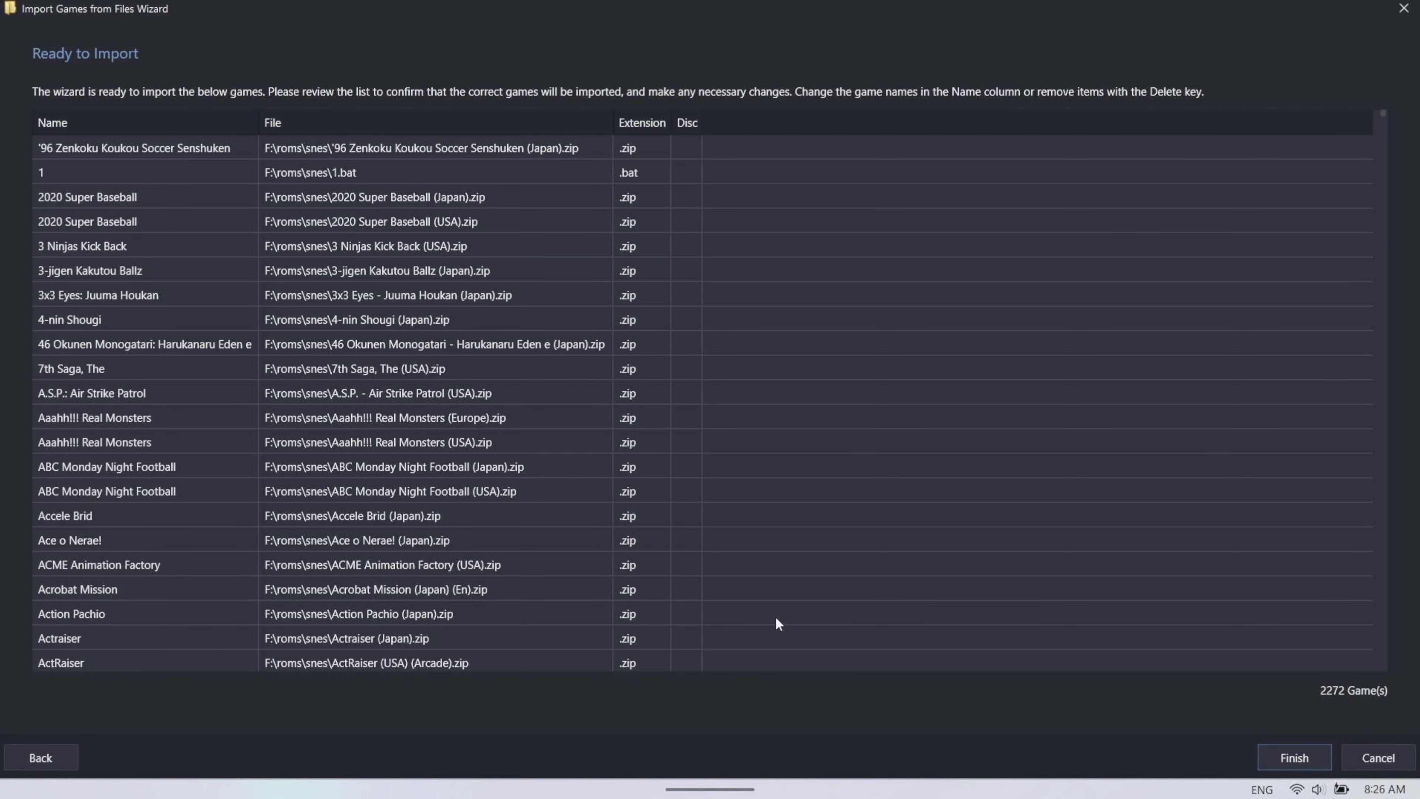
Review the names and file paths of the SNES games that are ready to import
{"action": "scroll", "coordinate": [590, 251], "scroll_direction": "down", "scroll_amount": 4}
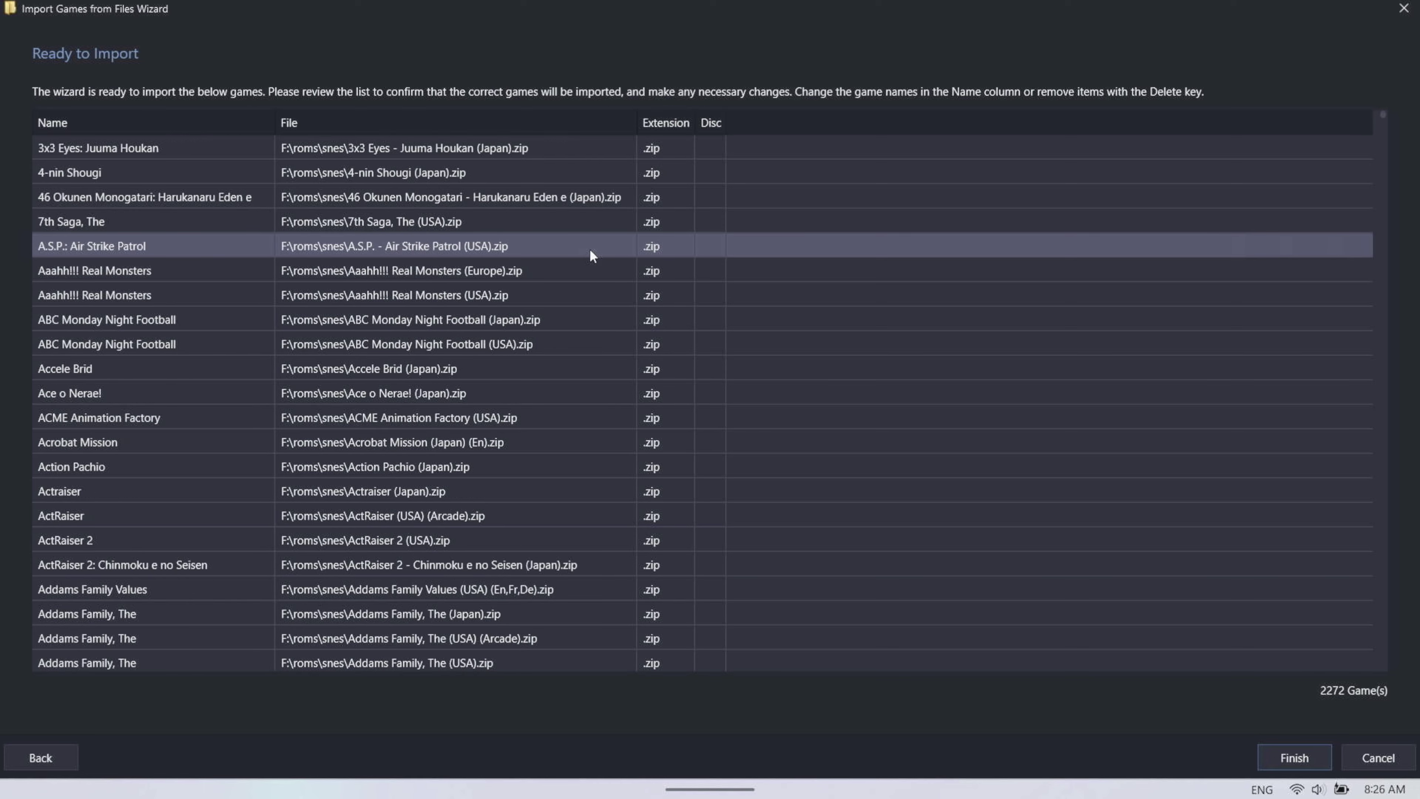
{"action": "scroll", "coordinate": [592, 256], "scroll_direction": "down", "scroll_amount": 1}
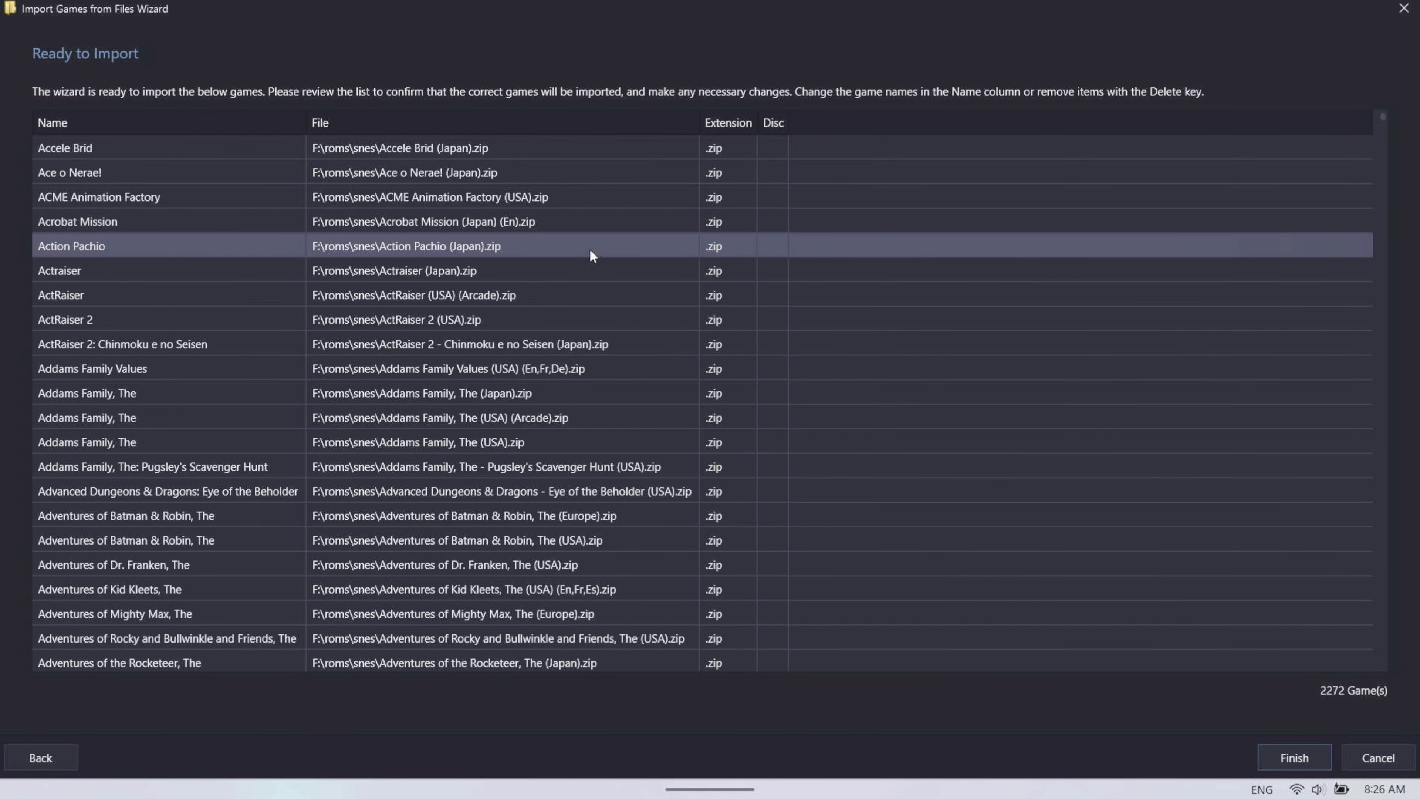
{"action": "scroll", "coordinate": [592, 256], "scroll_direction": "down", "scroll_amount": 6}
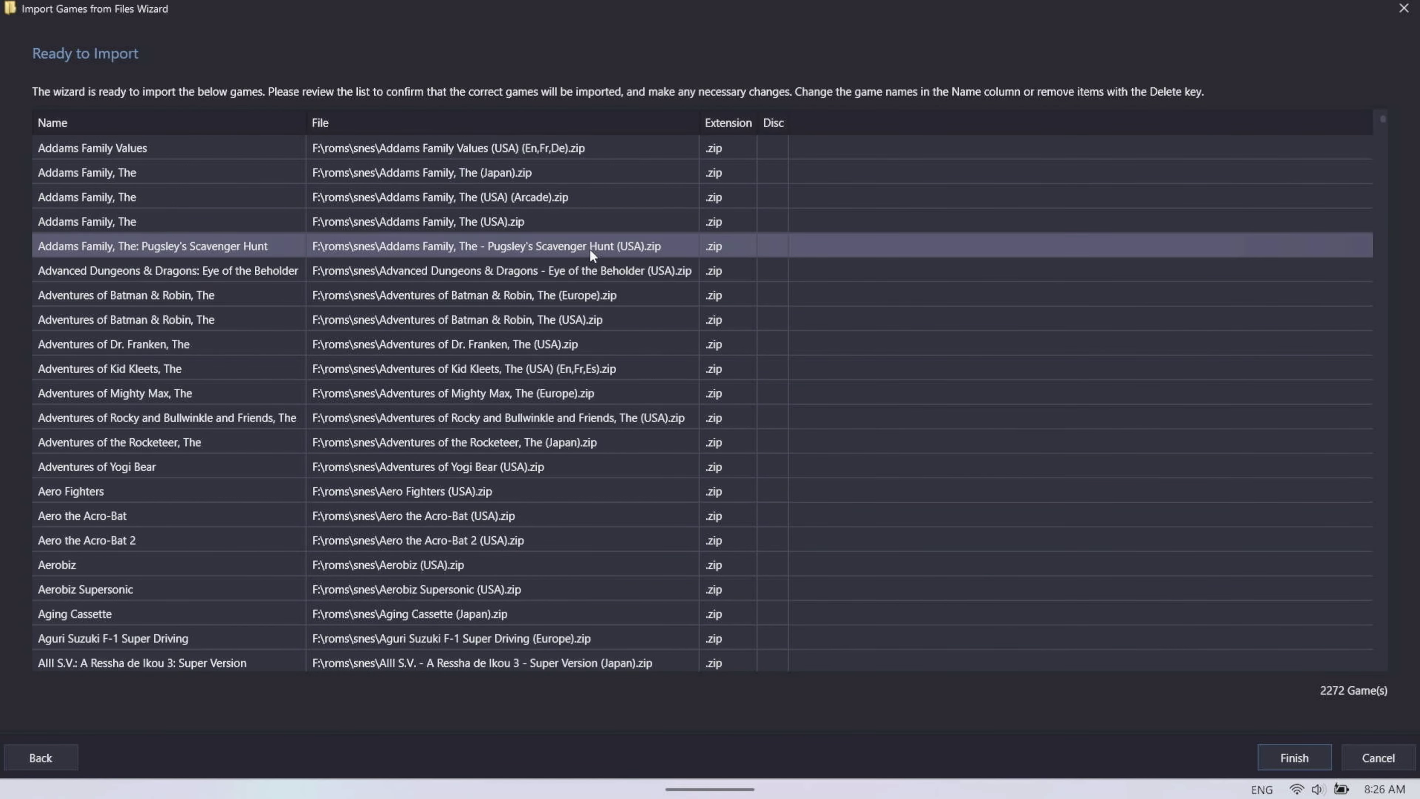
{"action": "scroll", "coordinate": [591, 256], "scroll_direction": "down", "scroll_amount": 10}
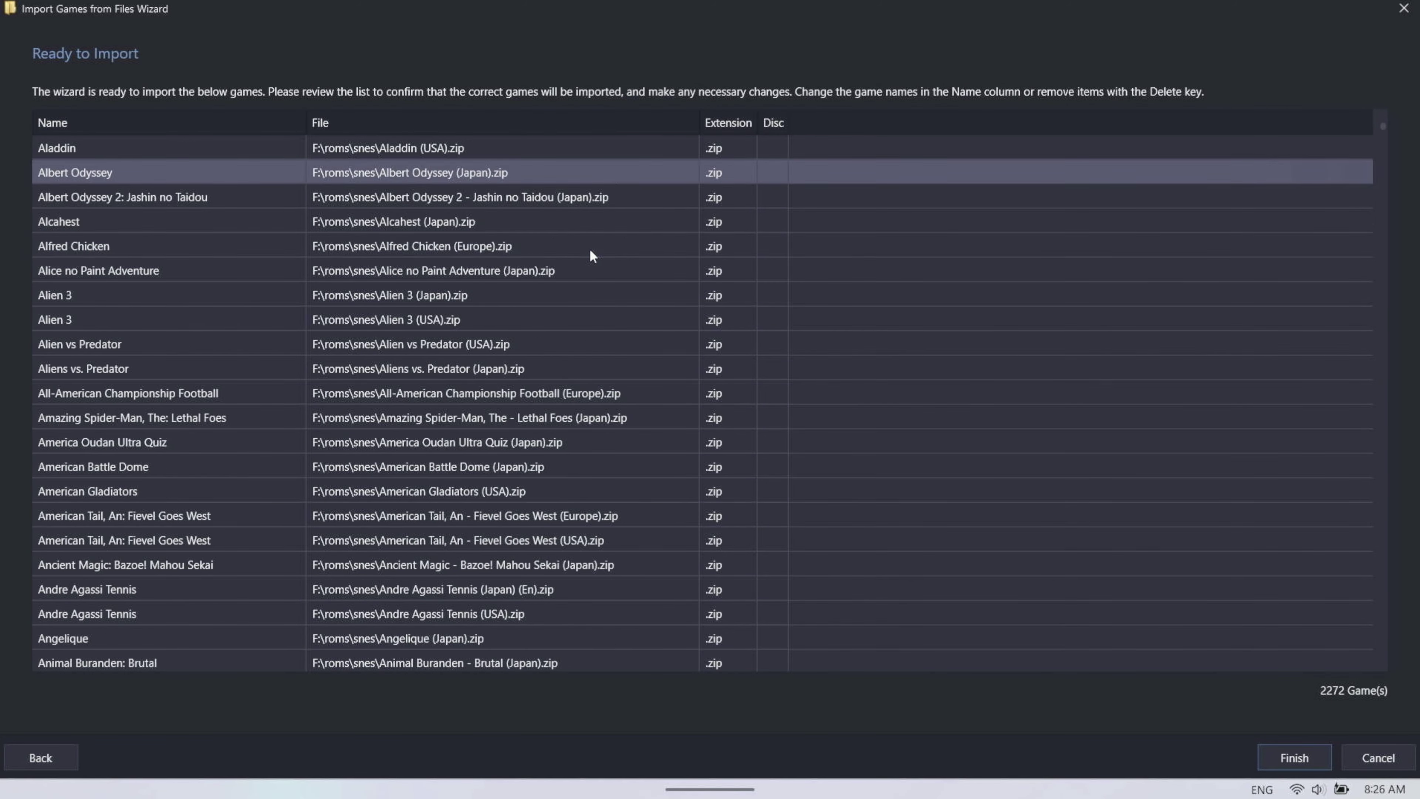
{"action": "scroll", "coordinate": [591, 252], "scroll_direction": "down", "scroll_amount": 9}
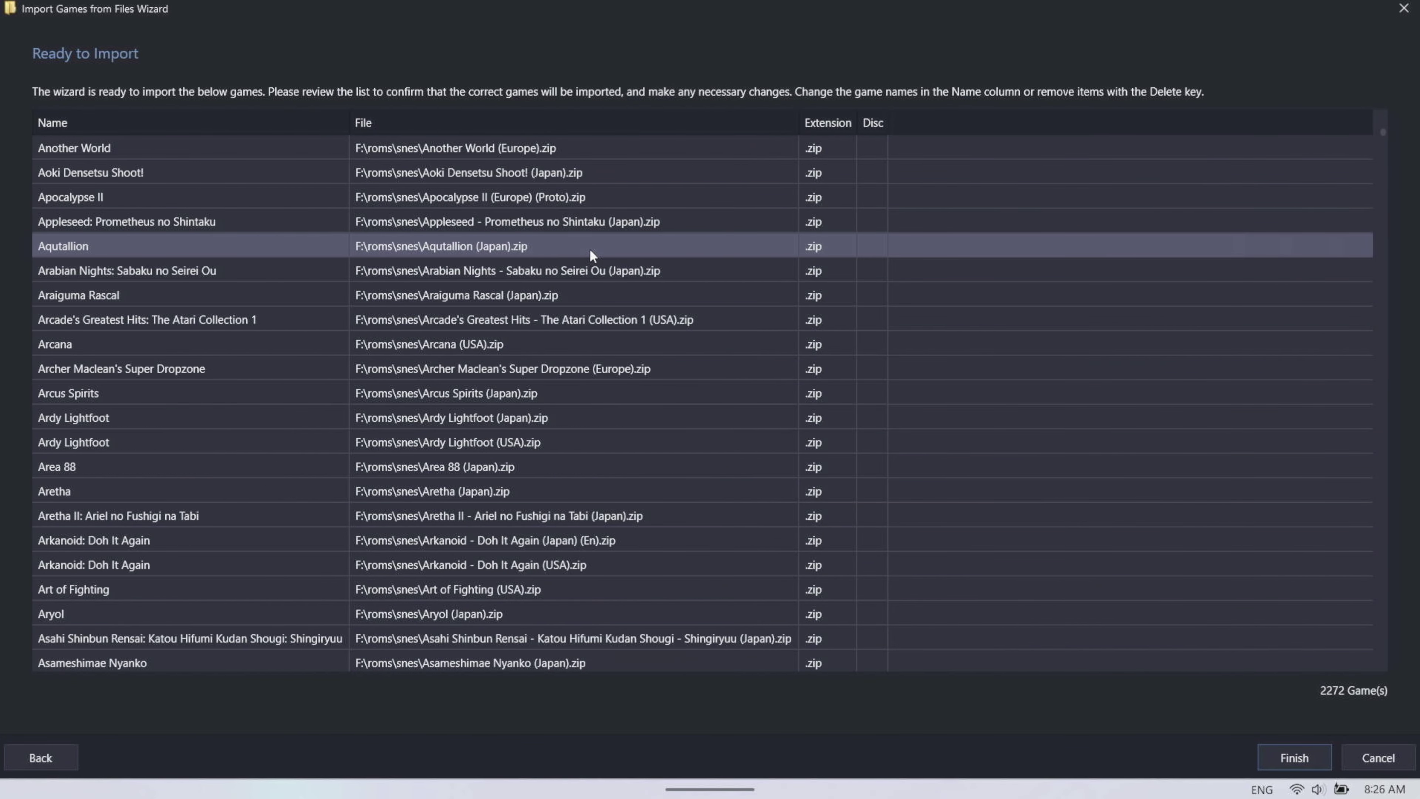
{"action": "scroll", "coordinate": [592, 255], "scroll_direction": "down", "scroll_amount": 7}
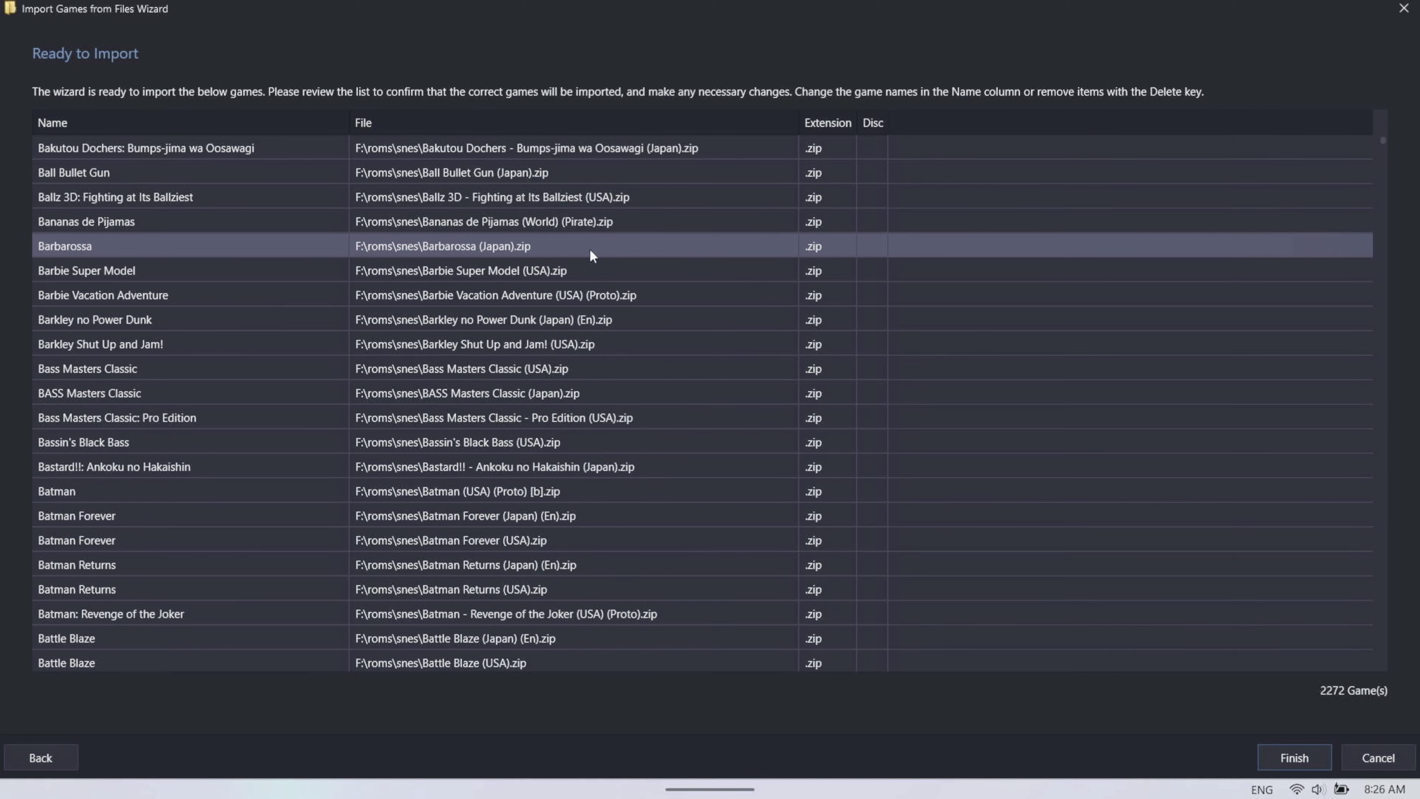
{"action": "scroll", "coordinate": [591, 256], "scroll_direction": "down", "scroll_amount": 8}
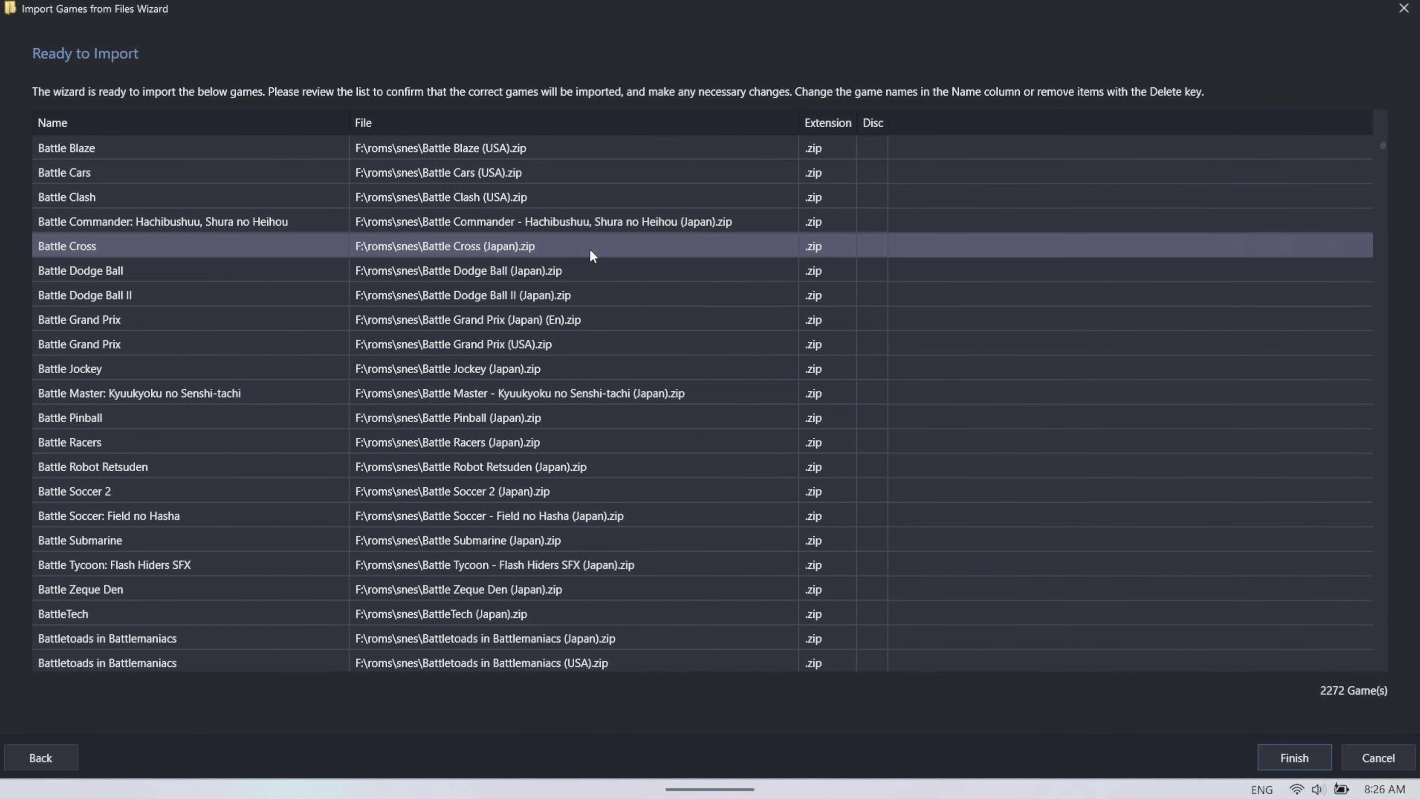
Start importing the reviewed SNES games and maximize the LaunchBox window
{"action": "scroll", "coordinate": [591, 256], "scroll_direction": "up", "scroll_amount": 1}
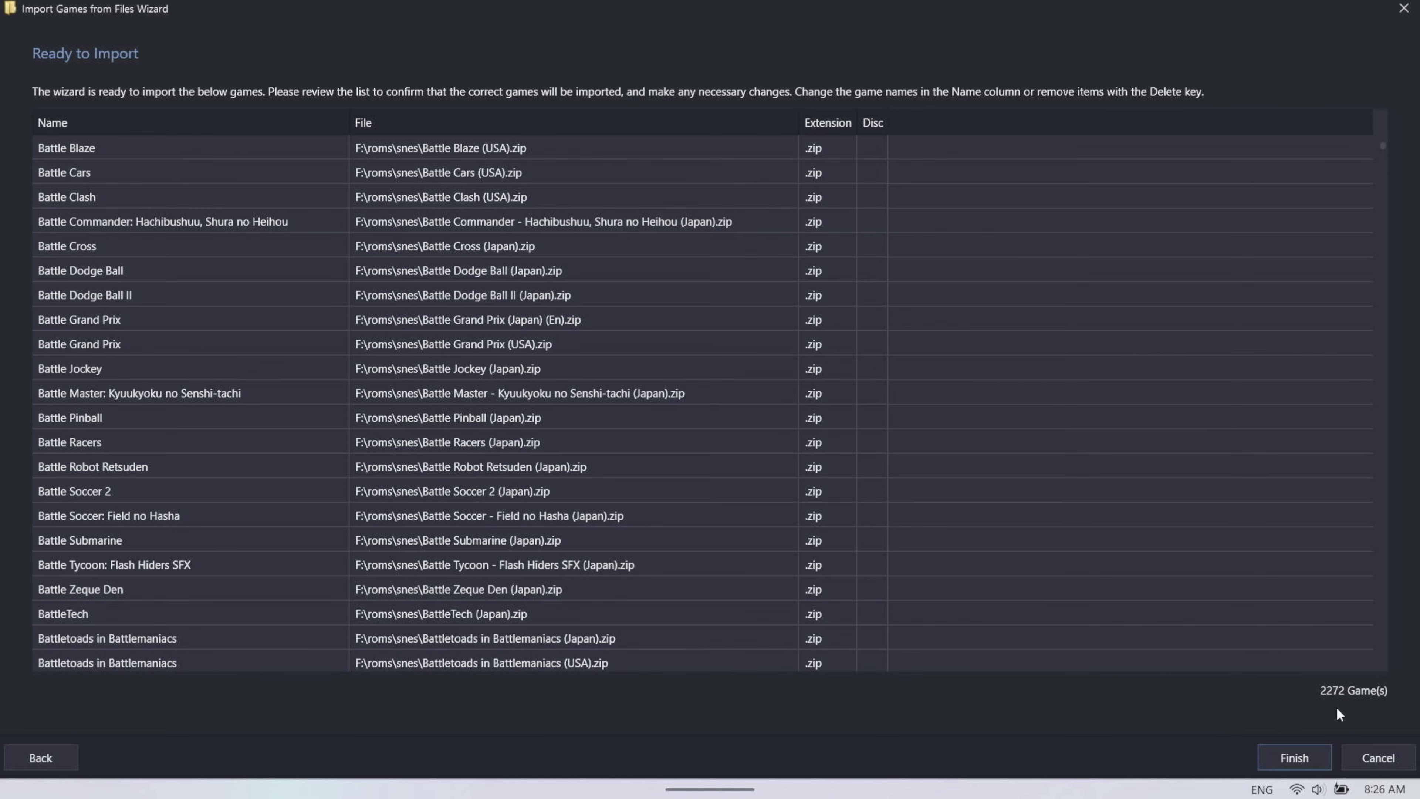
{"action": "left_click", "coordinate": [1296, 757]}
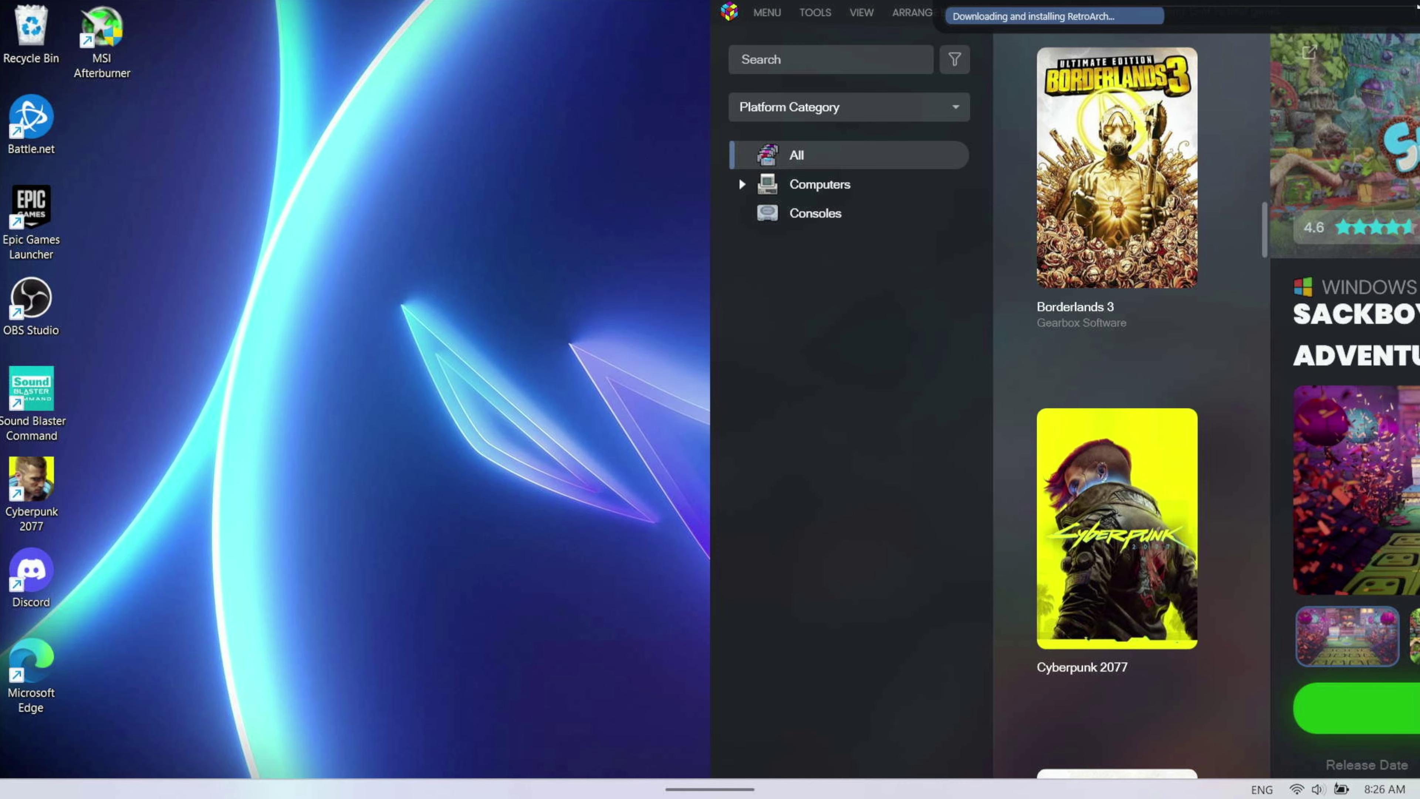
{"action": "left_click_drag", "start_coordinate": [743, 173], "coordinate": [1214, 67]}
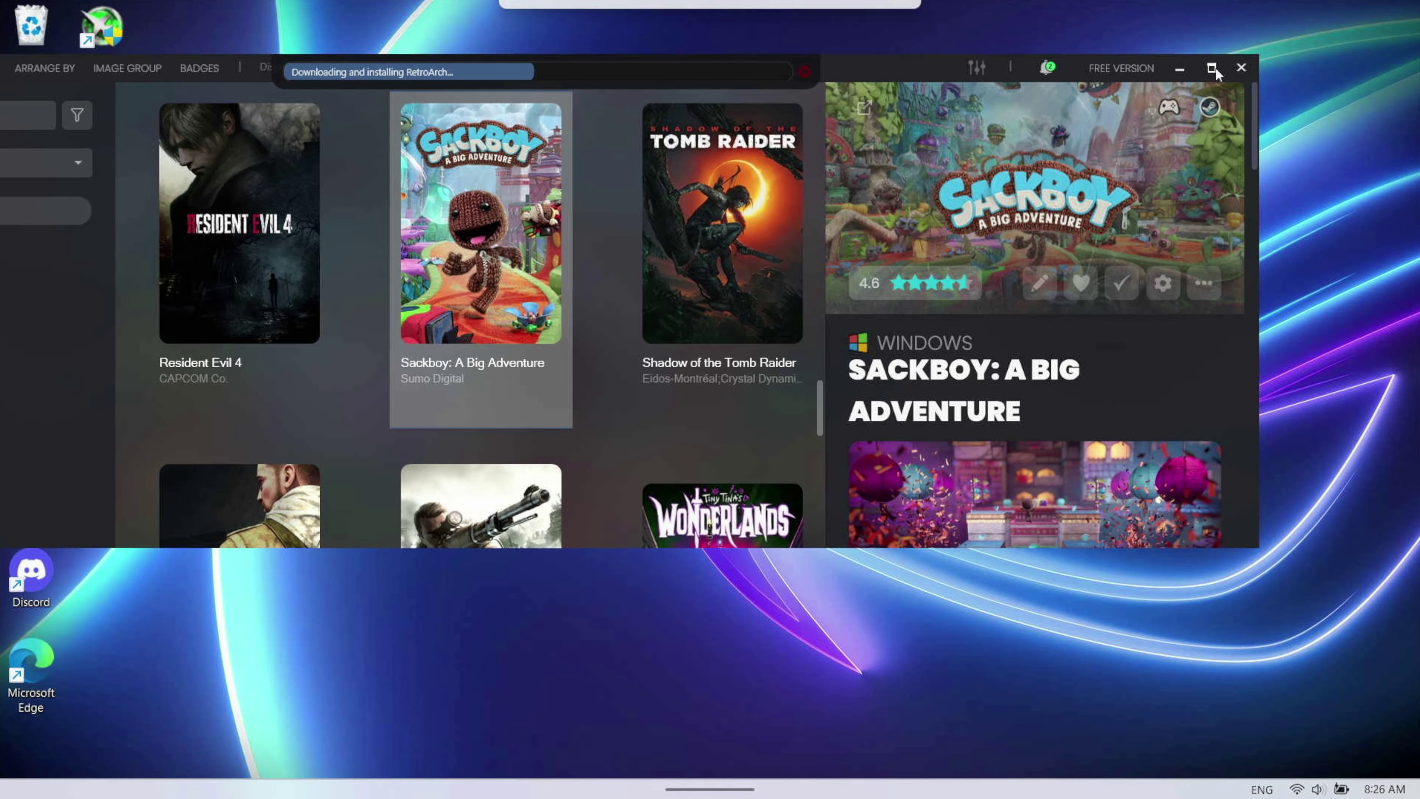
{"action": "left_click", "coordinate": [1212, 68]}
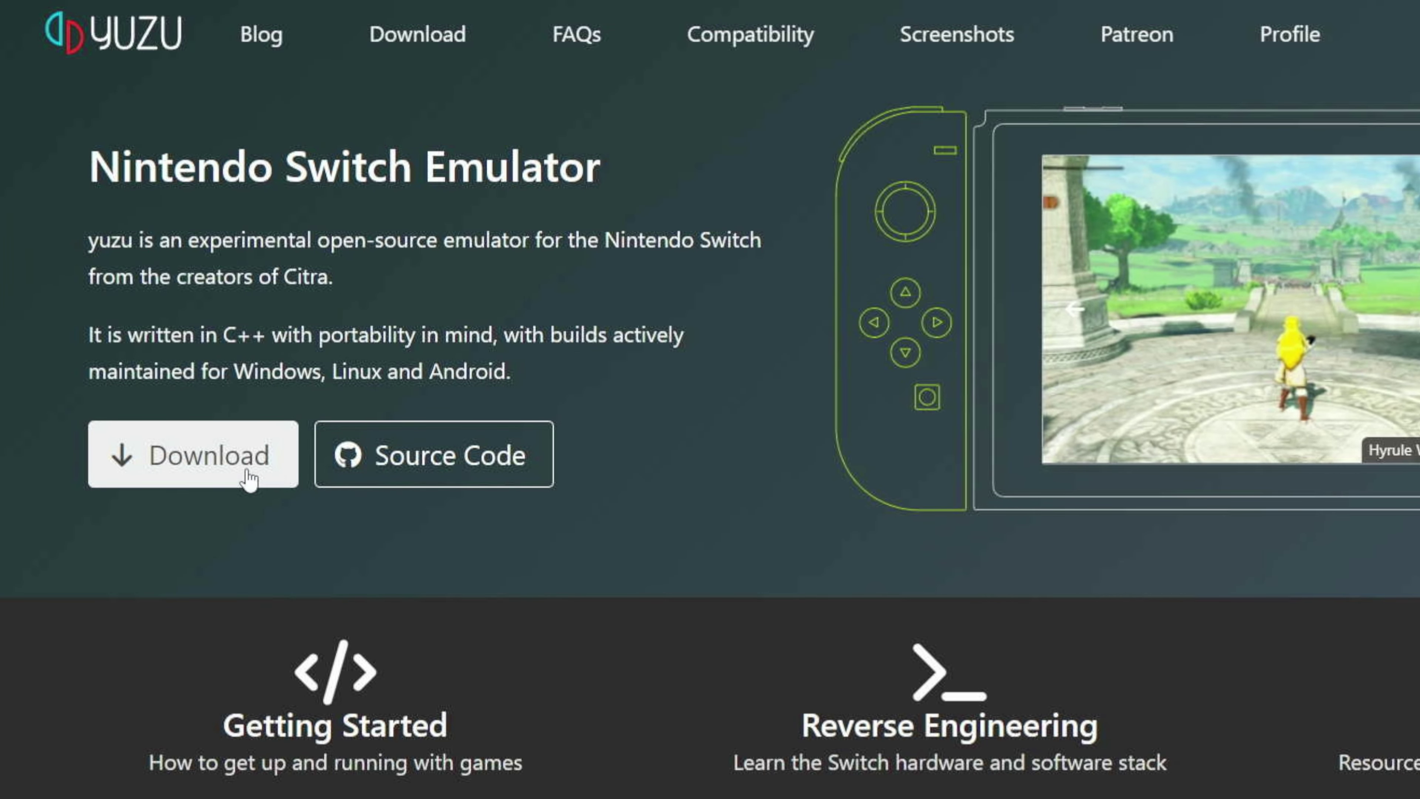
Download the Windows package of yuzu Mainline Build 7d89f2c14 from the yuzu website's downloads page
{"action": "left_click", "coordinate": [238, 477]}
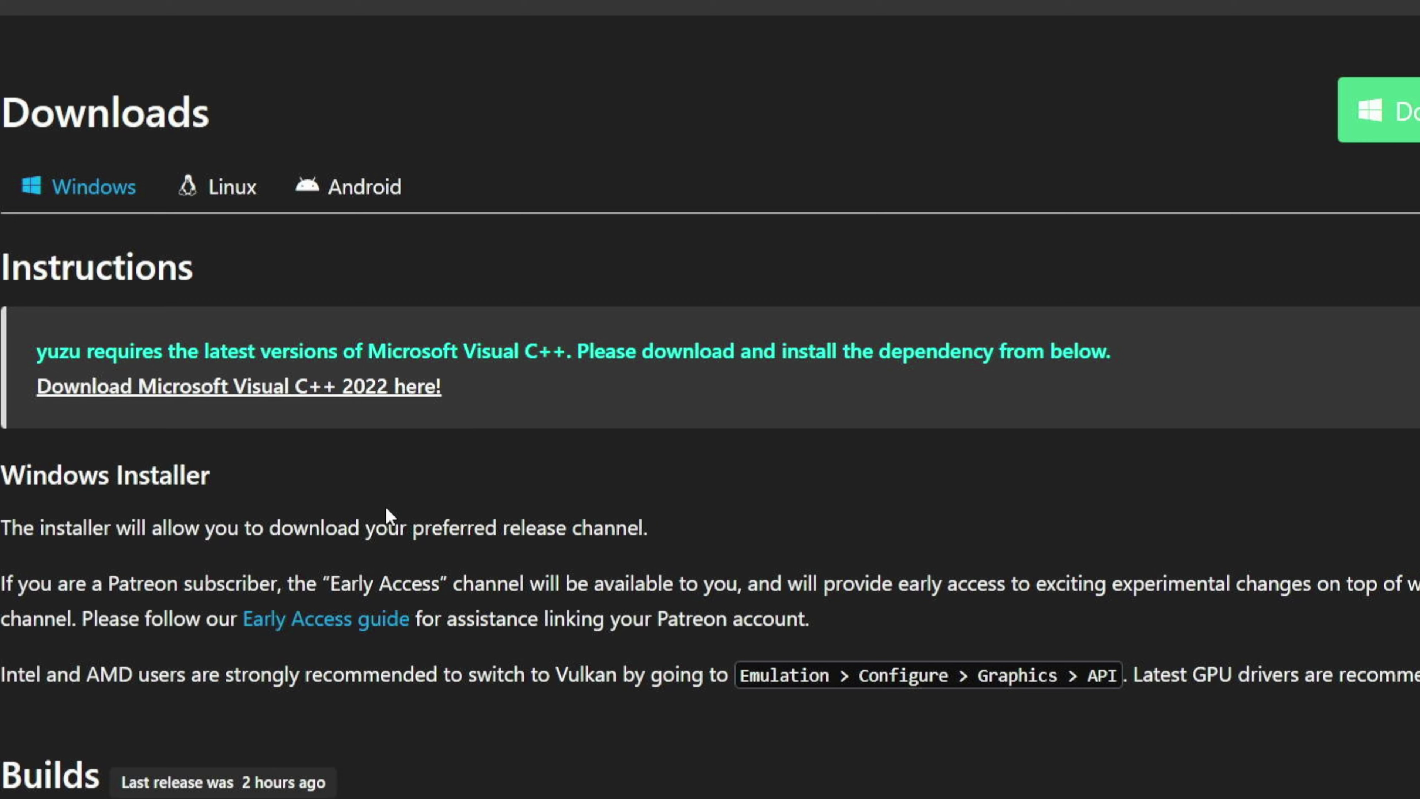
{"action": "scroll", "coordinate": [249, 659], "scroll_direction": "down", "scroll_amount": 8}
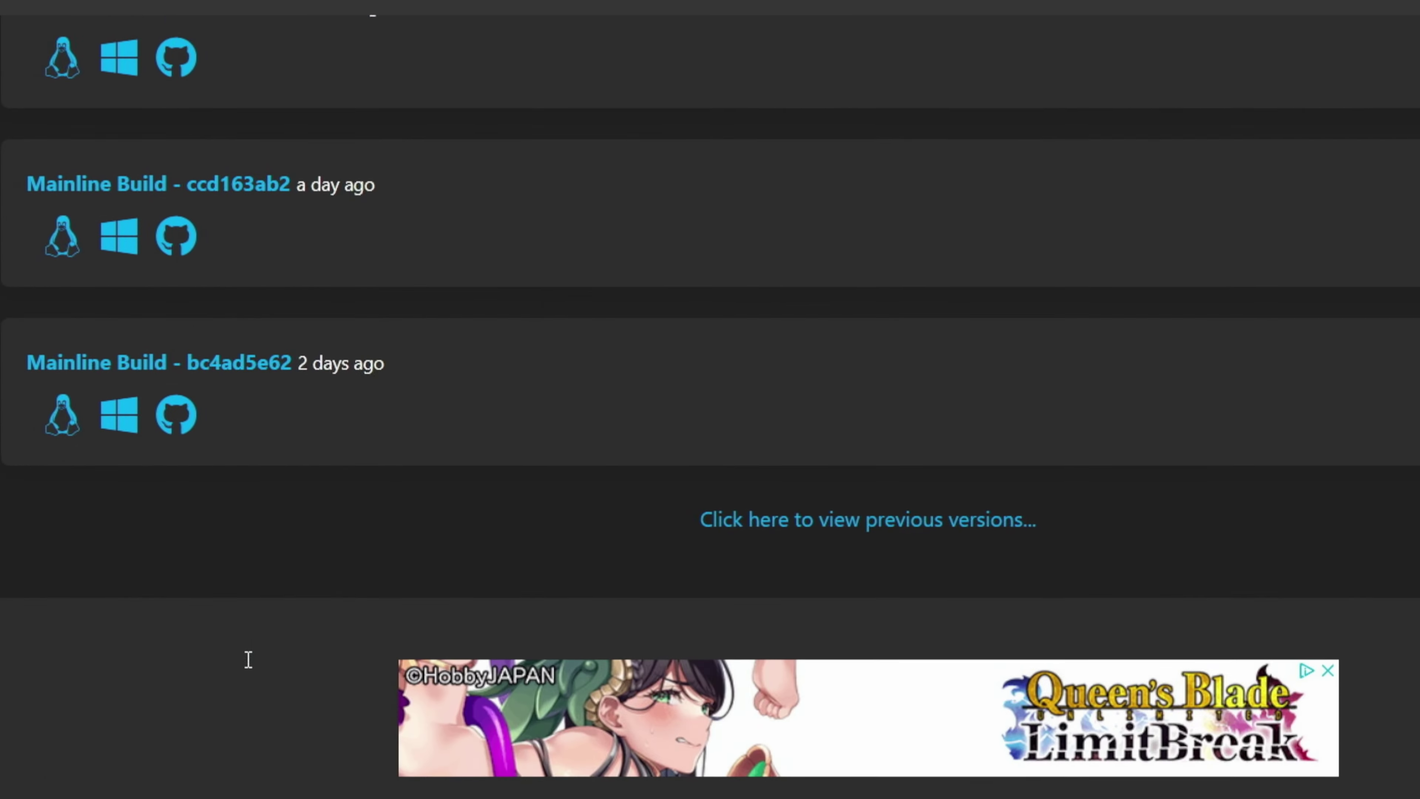
{"action": "scroll", "coordinate": [247, 662], "scroll_direction": "up", "scroll_amount": 3}
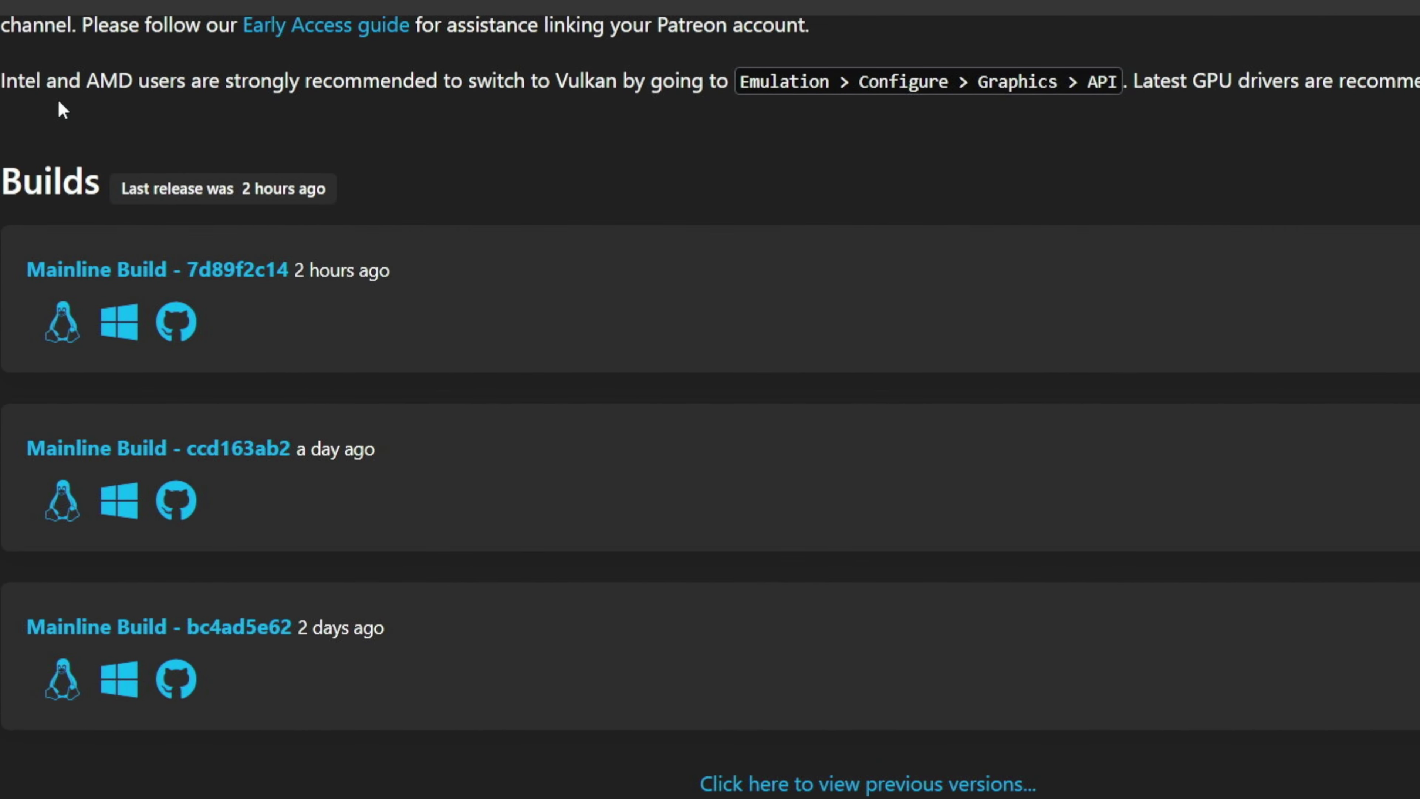
{"action": "left_click", "coordinate": [61, 346]}
{"action": "left_click", "coordinate": [123, 340]}
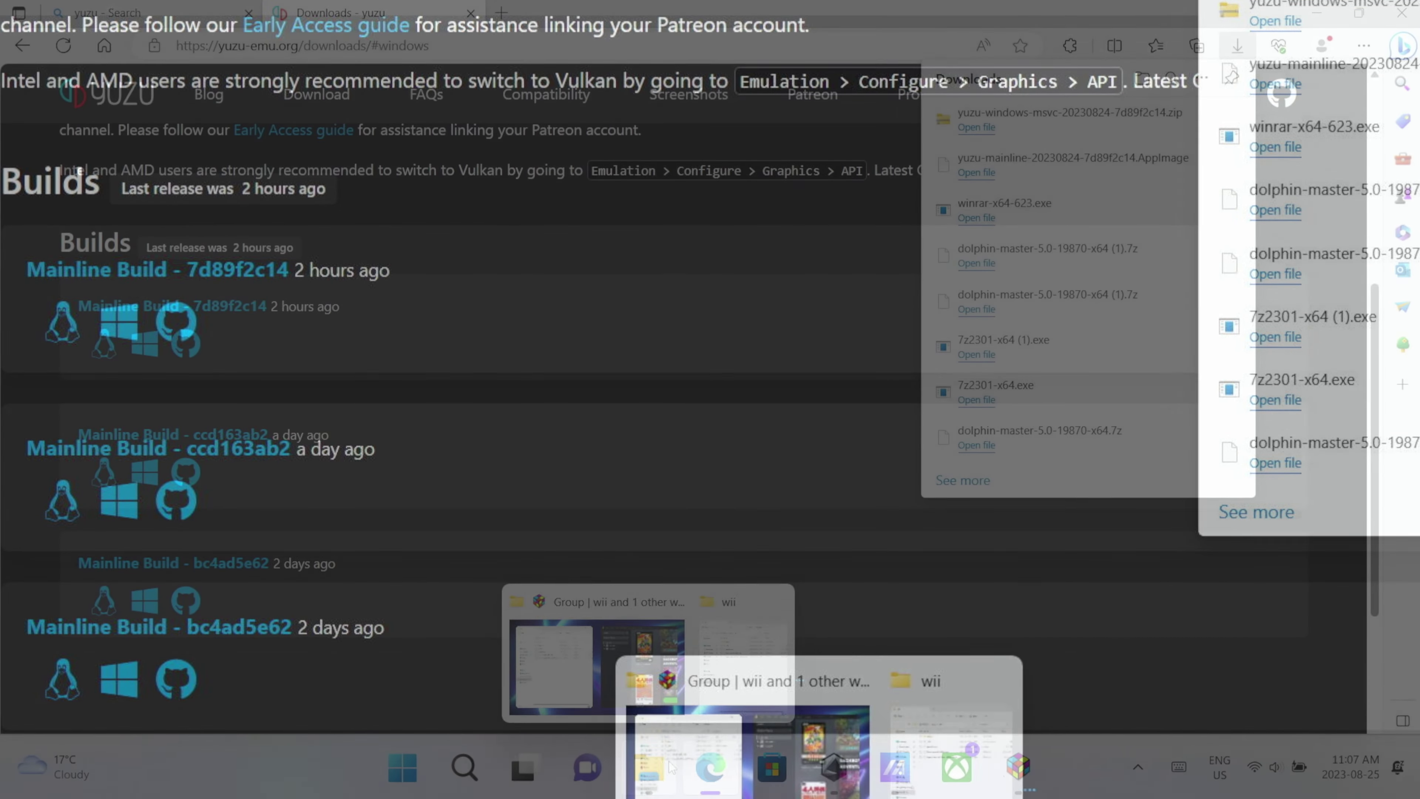
Switch to File Explorer and start extracting the yuzu-windows-msvc-20230824-7d89f2c14 archive in Downloads
{"action": "left_click", "coordinate": [727, 721]}
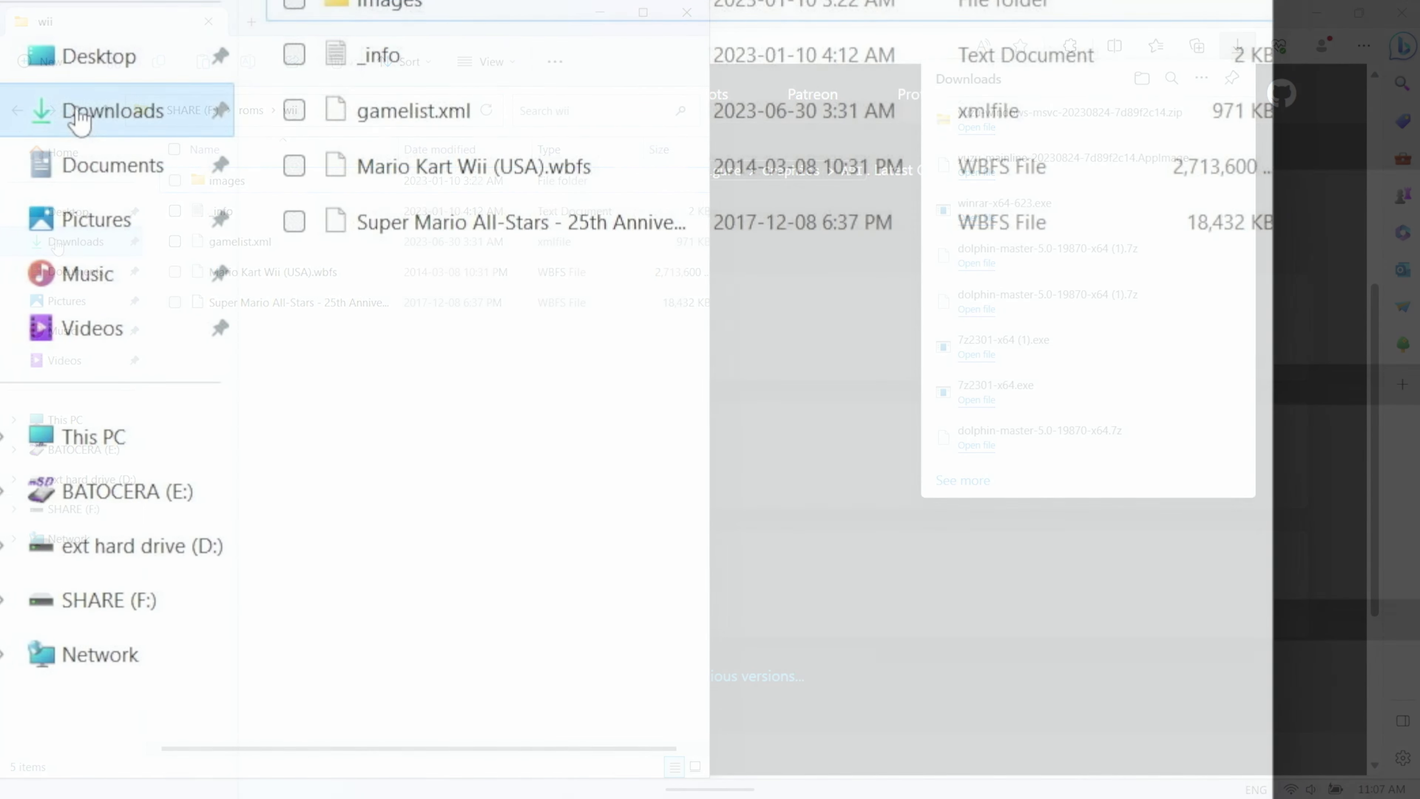
{"action": "left_click", "coordinate": [75, 241]}
{"action": "right_click", "coordinate": [445, 42]}
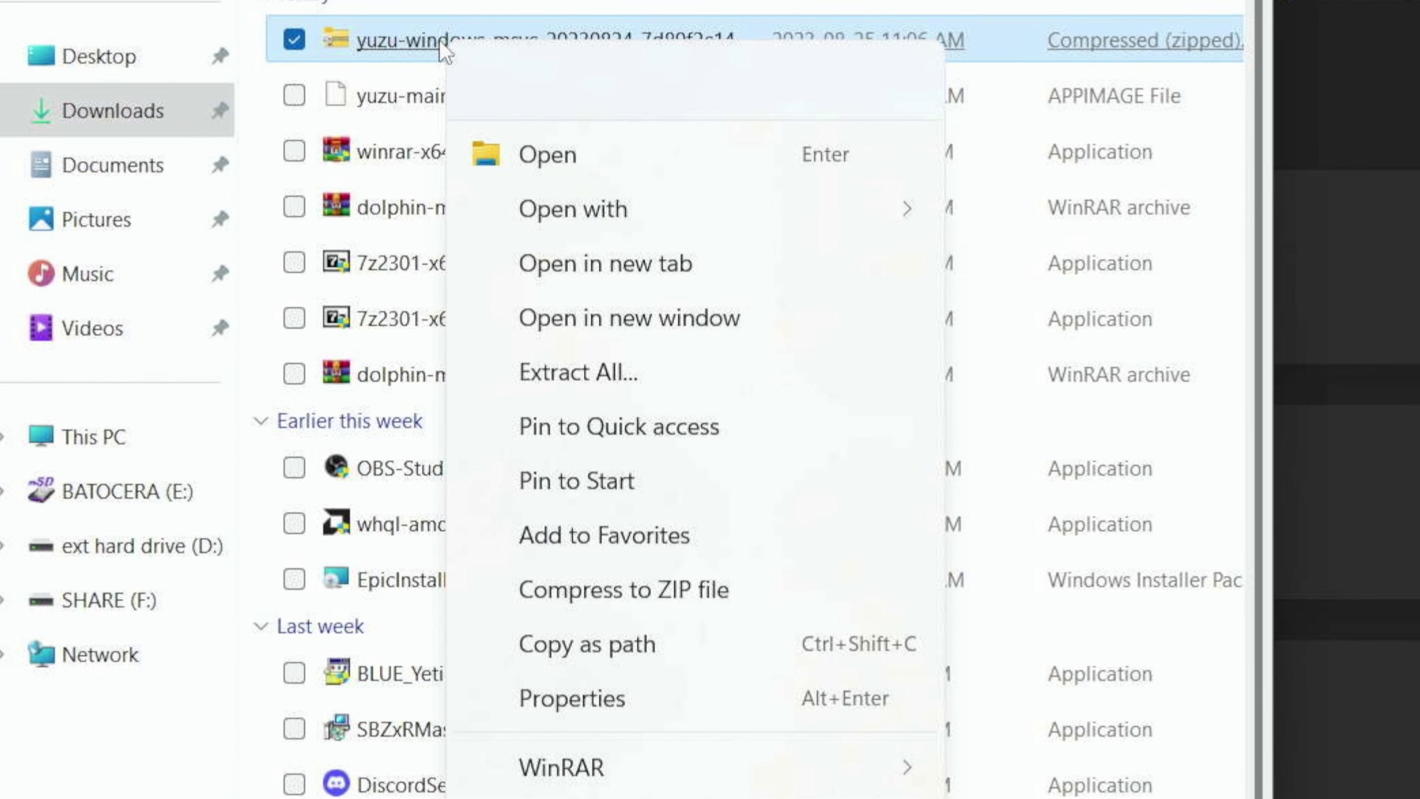
{"action": "left_click", "coordinate": [545, 372]}
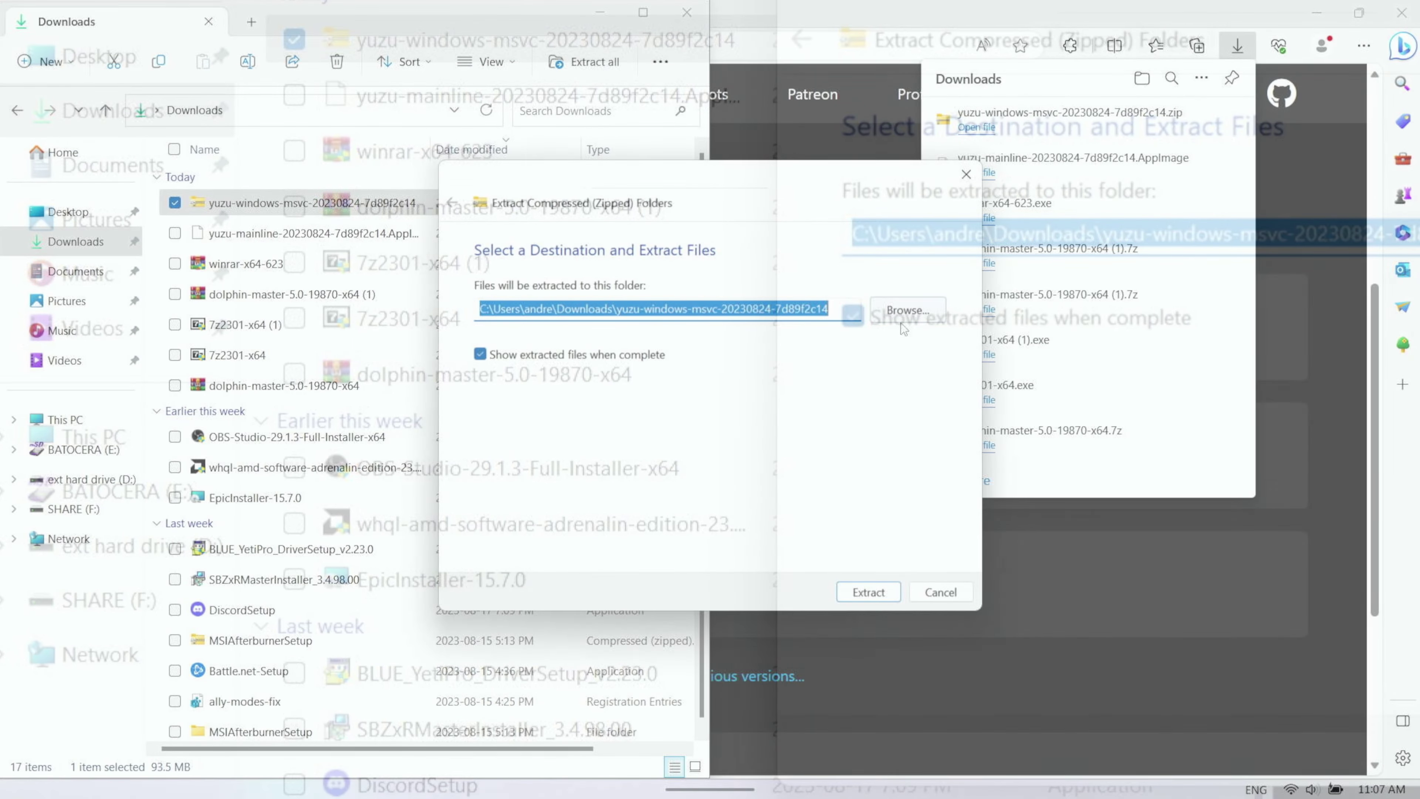
Choose D:\LaunchBox\Emulators on the external hard drive as the destination and extract the yuzu archive there
{"action": "left_click", "coordinate": [902, 310]}
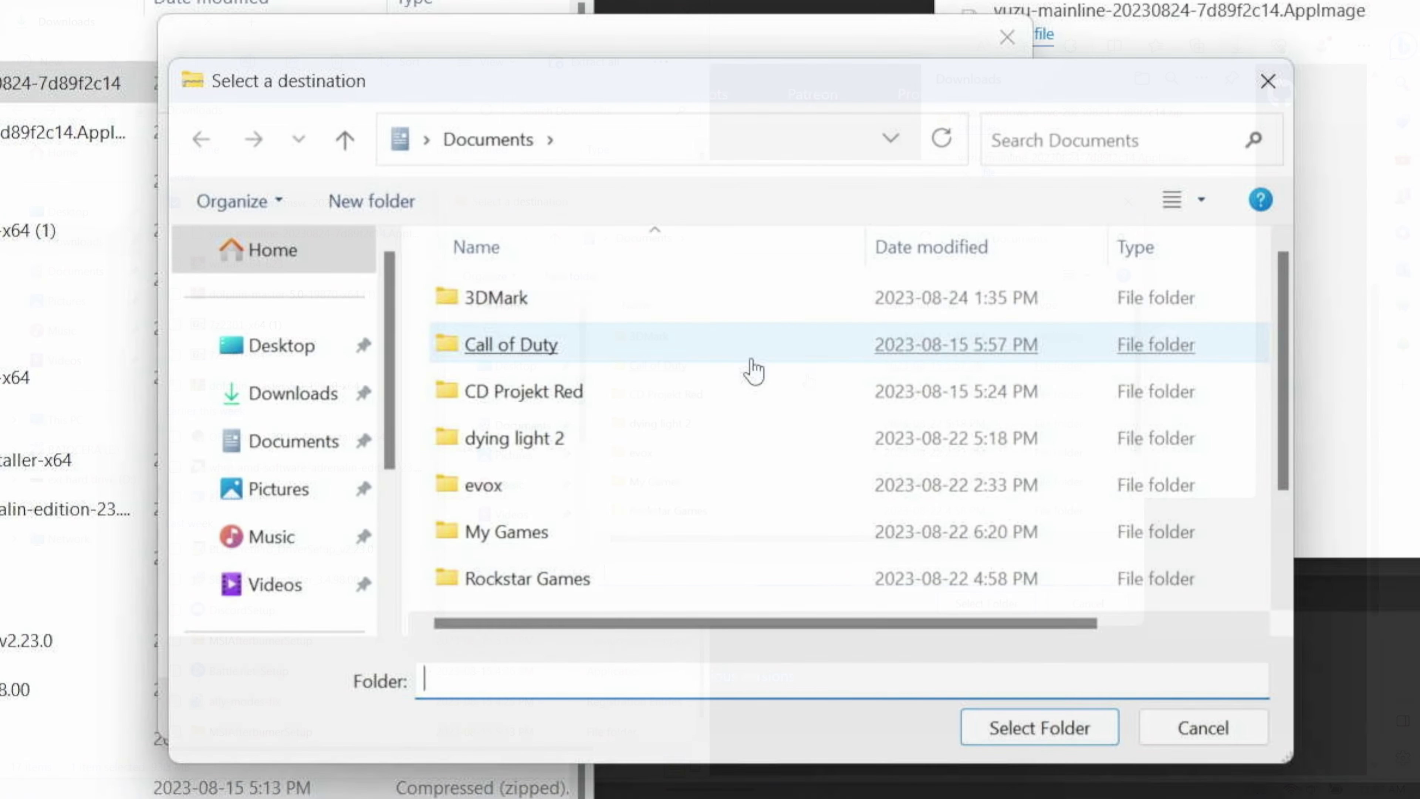
{"action": "left_click_drag", "start_coordinate": [394, 444], "coordinate": [393, 644]}
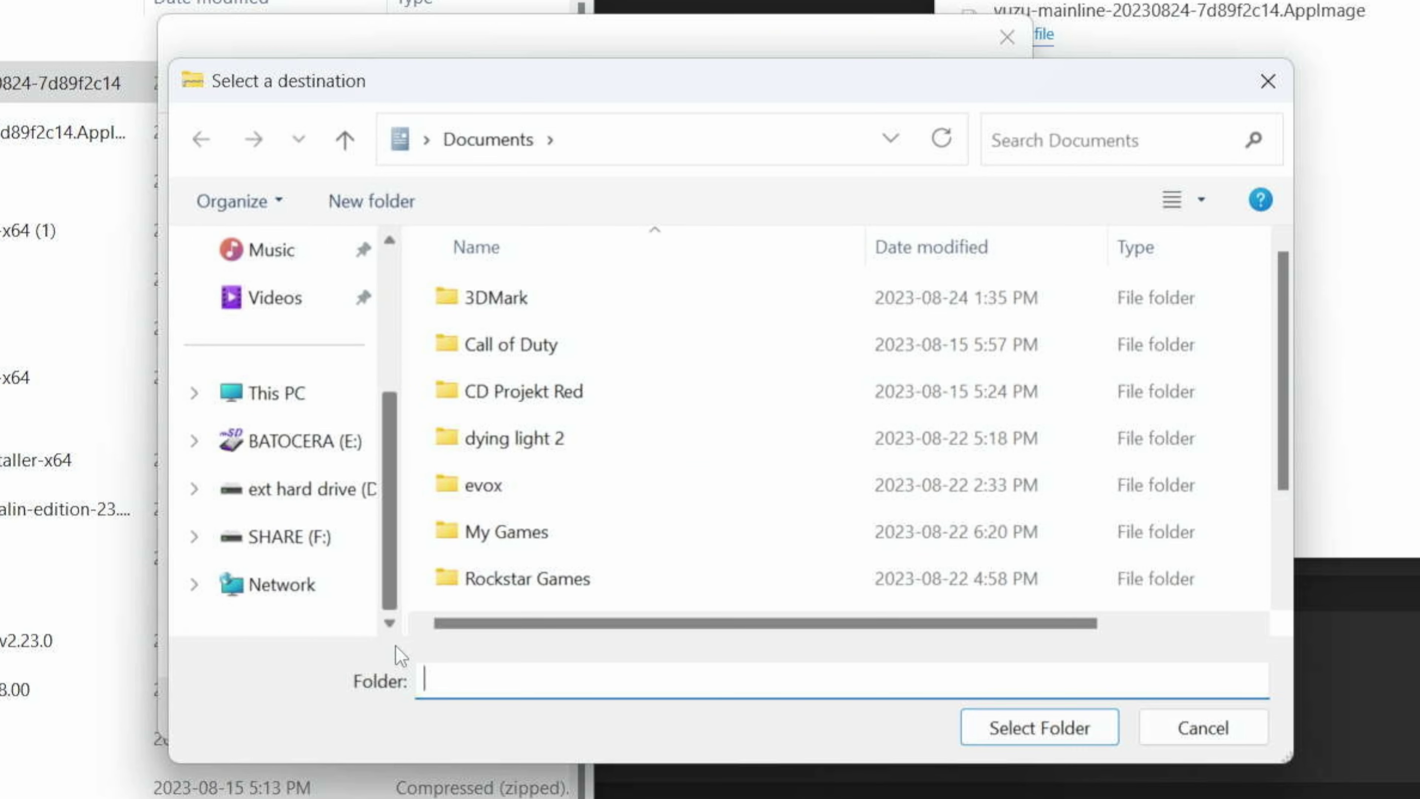
{"action": "left_click", "coordinate": [313, 490]}
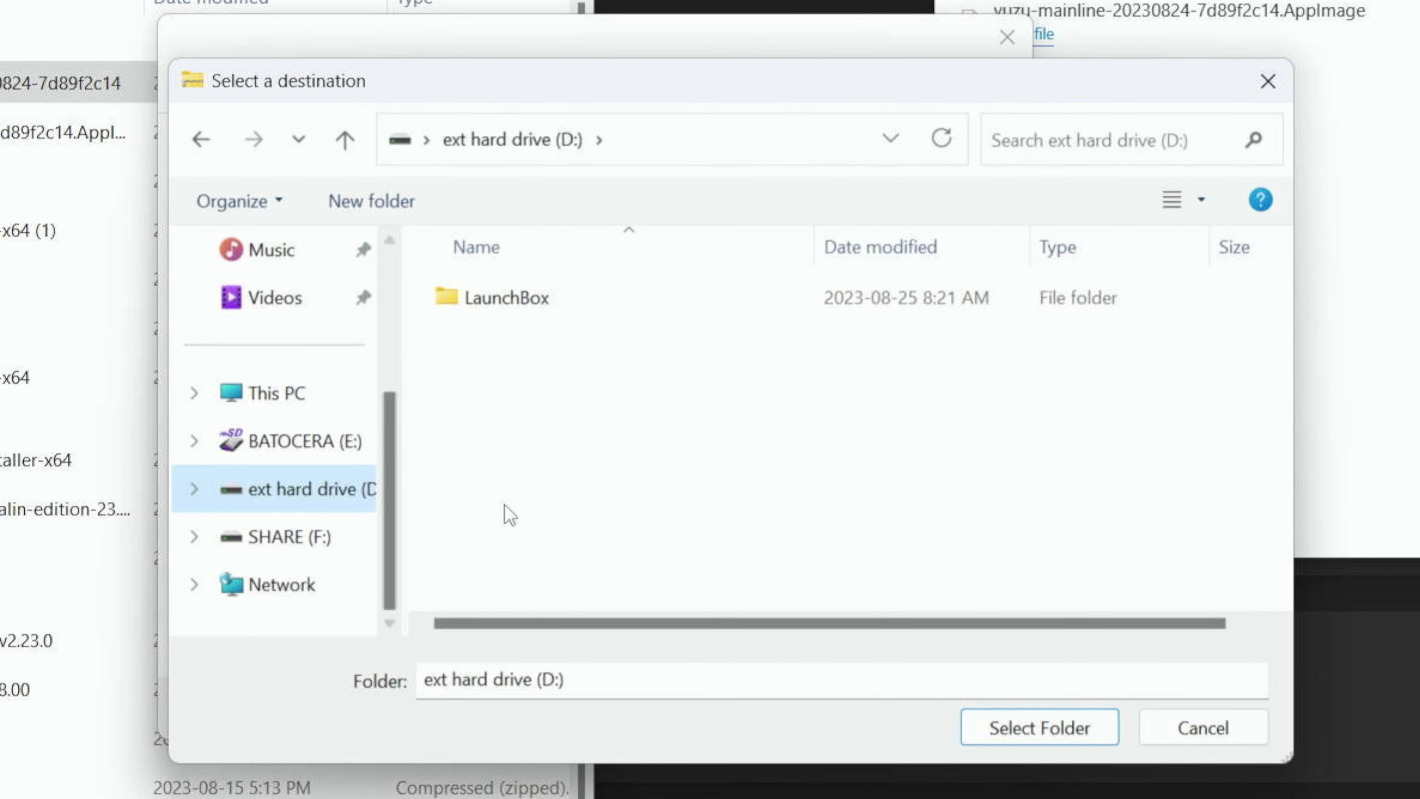
{"action": "double_click", "coordinate": [503, 297]}
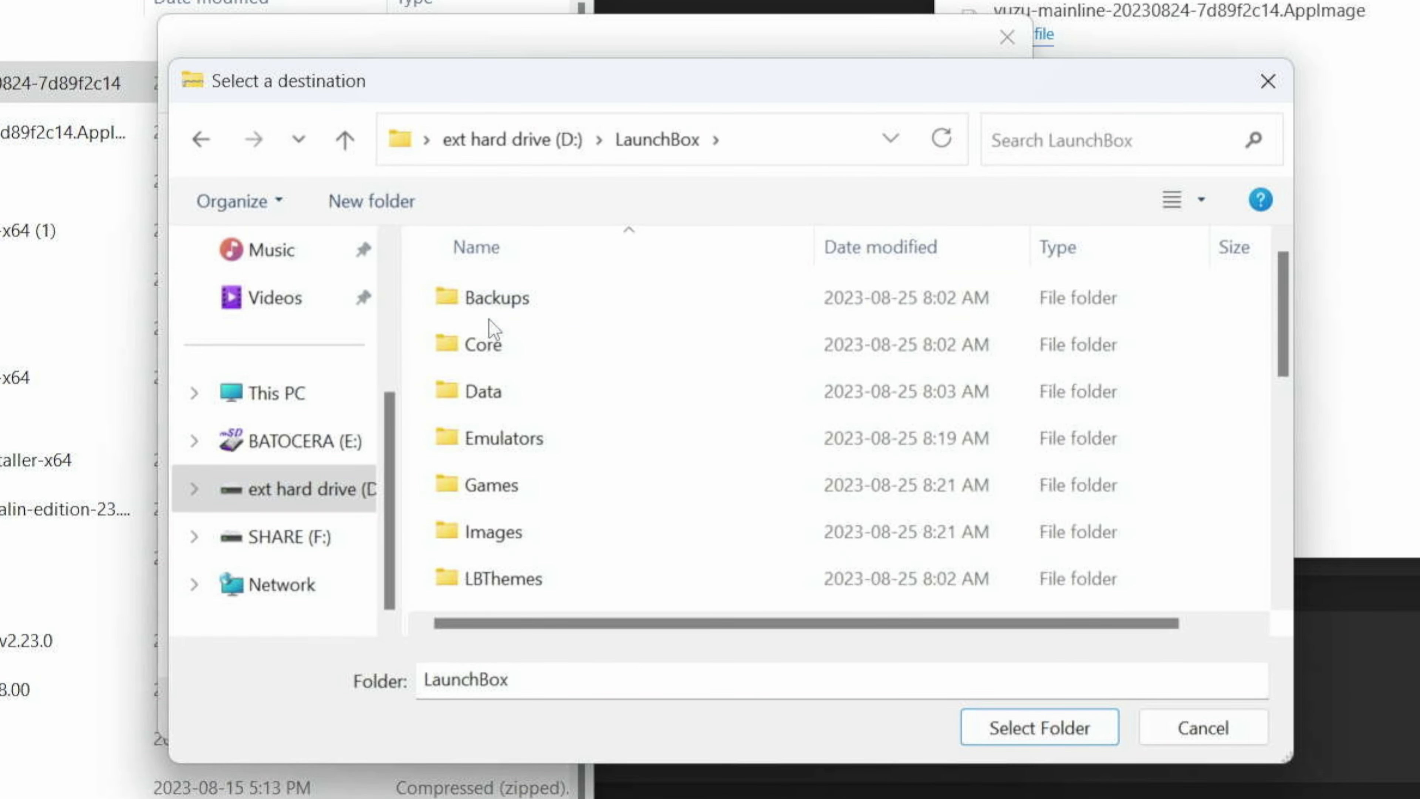
{"action": "left_click", "coordinate": [493, 474]}
{"action": "left_click", "coordinate": [510, 446]}
{"action": "double_click", "coordinate": [512, 447]}
{"action": "right_click", "coordinate": [604, 526]}
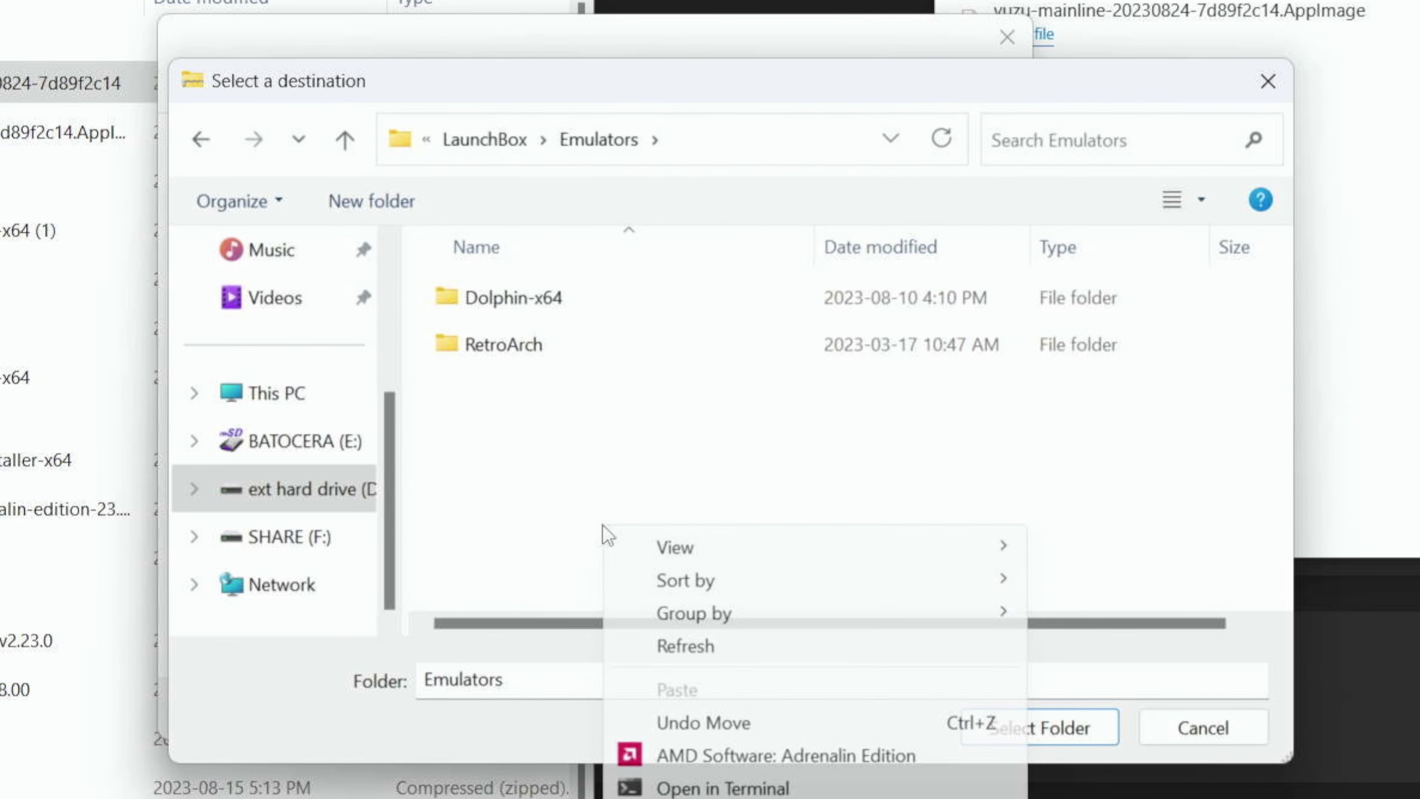
{"action": "left_click", "coordinate": [551, 571]}
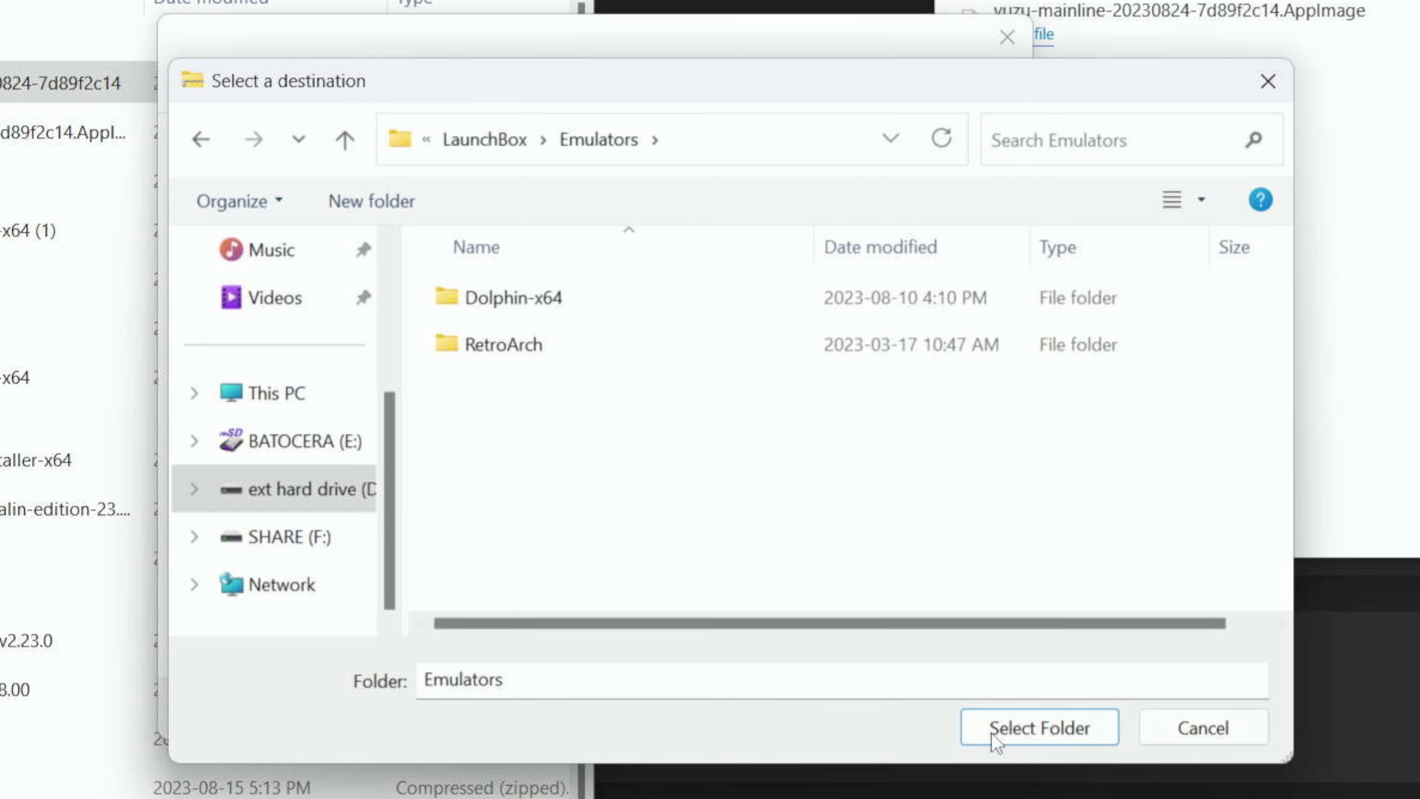
{"action": "left_click", "coordinate": [1069, 737]}
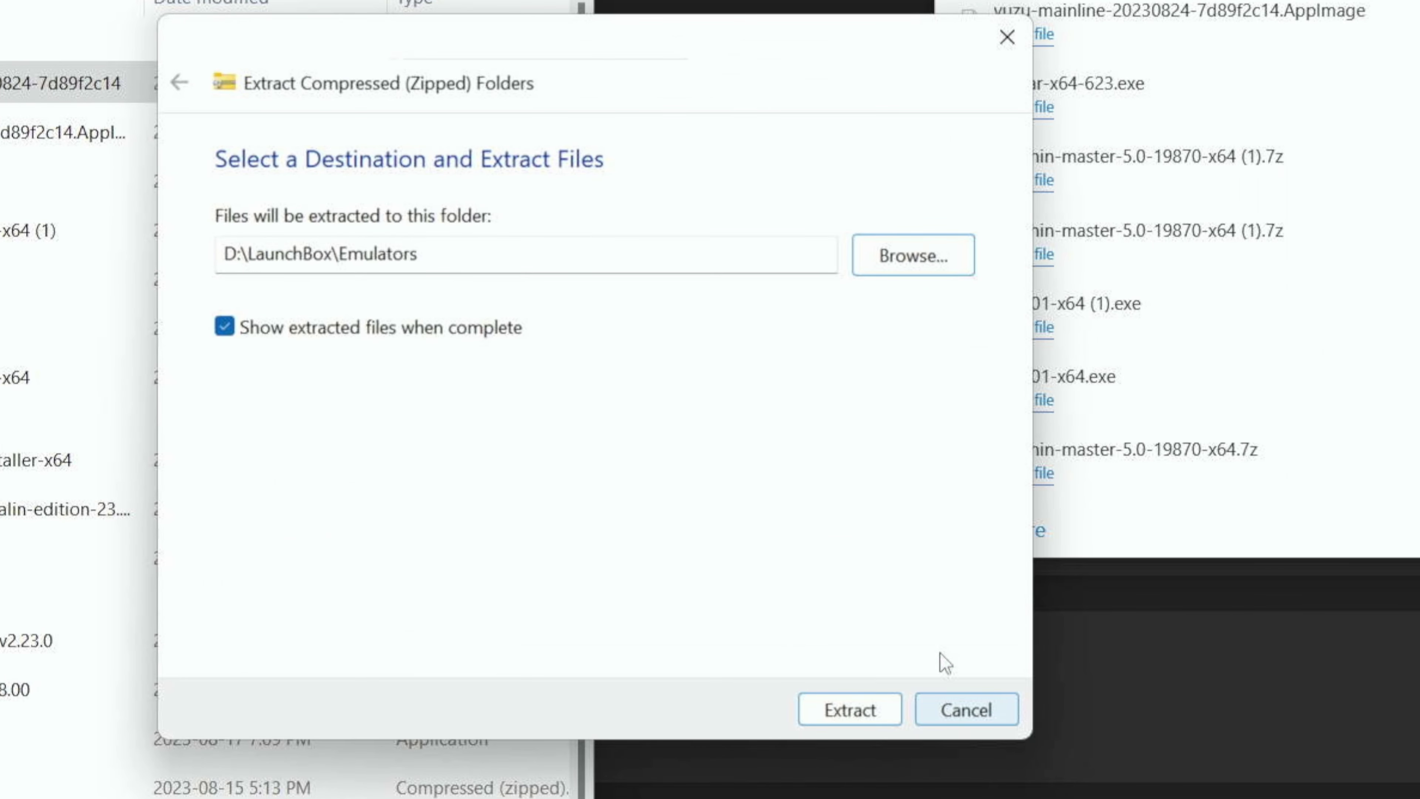
{"action": "left_click", "coordinate": [847, 708]}
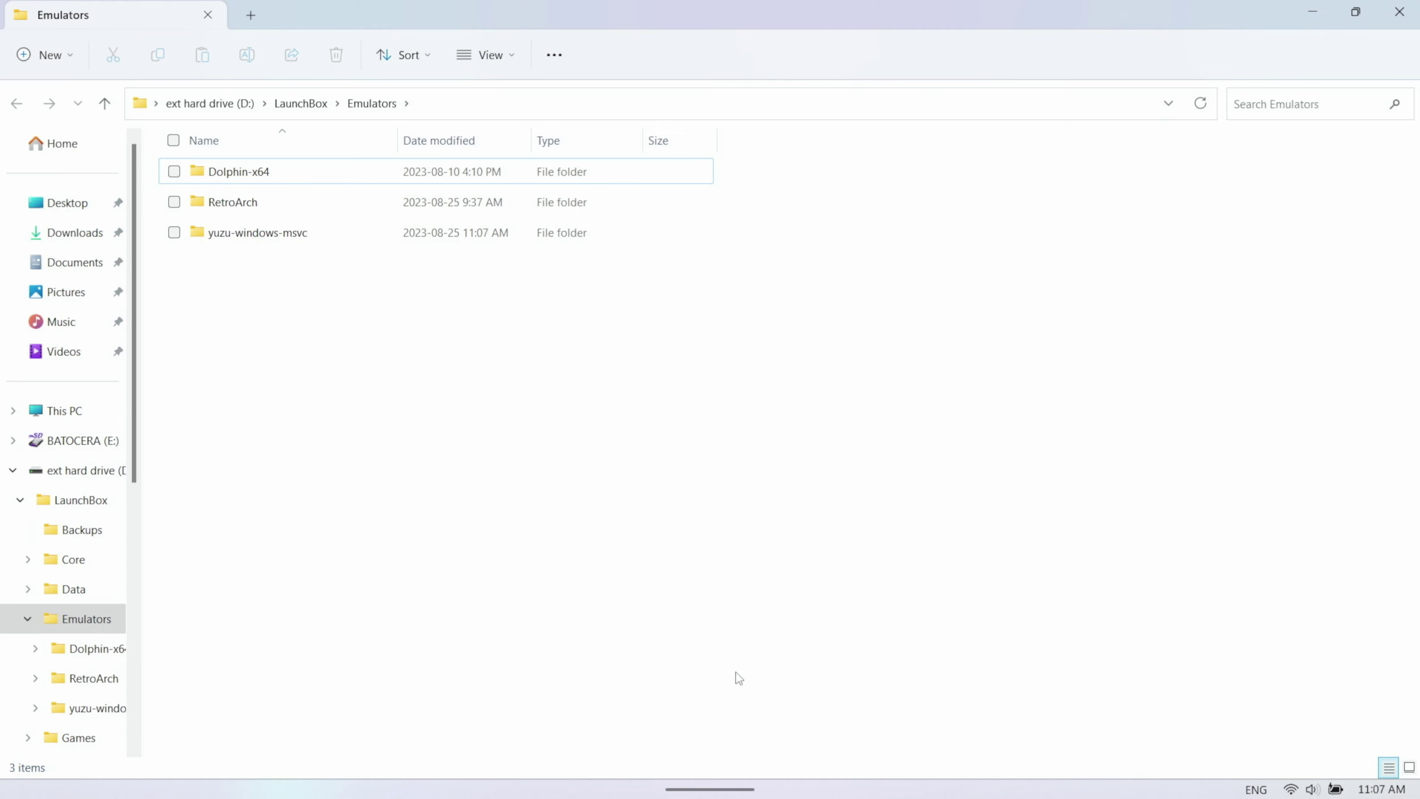
Switch back to LaunchBox, enlarge its window to full screen and open the emulator management list
{"action": "left_click", "coordinate": [1019, 767]}
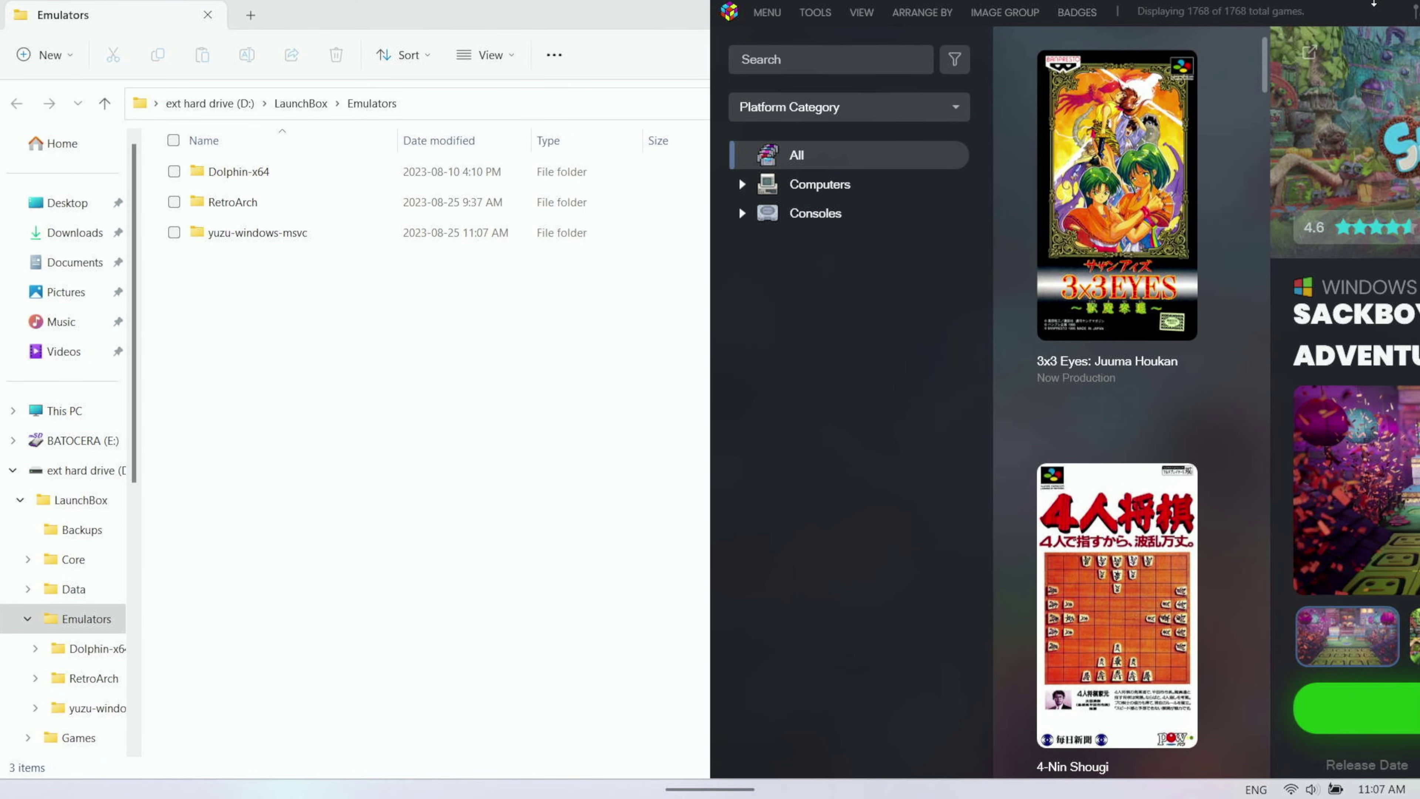
{"action": "left_click_drag", "start_coordinate": [1372, 19], "coordinate": [1138, 7]}
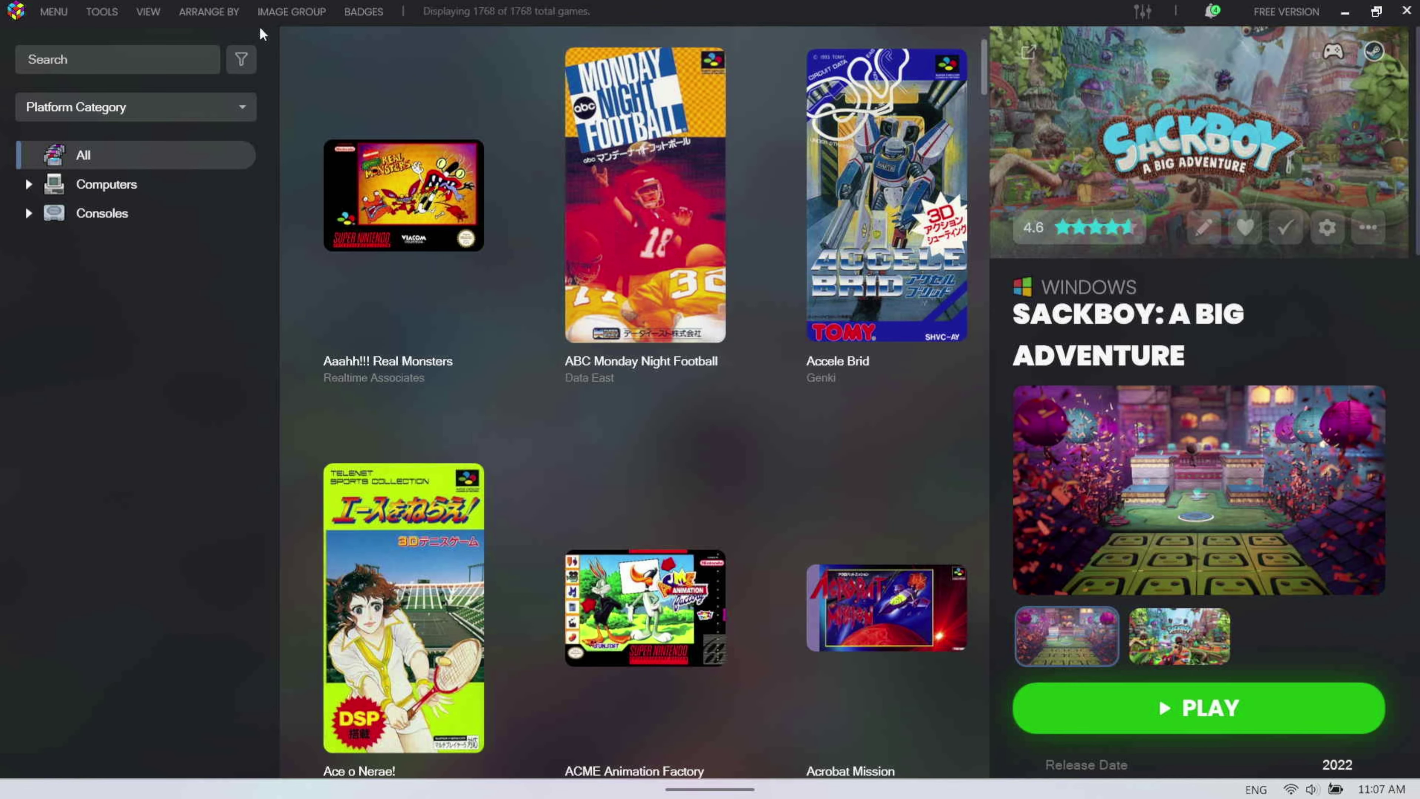
{"action": "left_click", "coordinate": [103, 16]}
{"action": "mouse_move", "coordinate": [137, 35]}
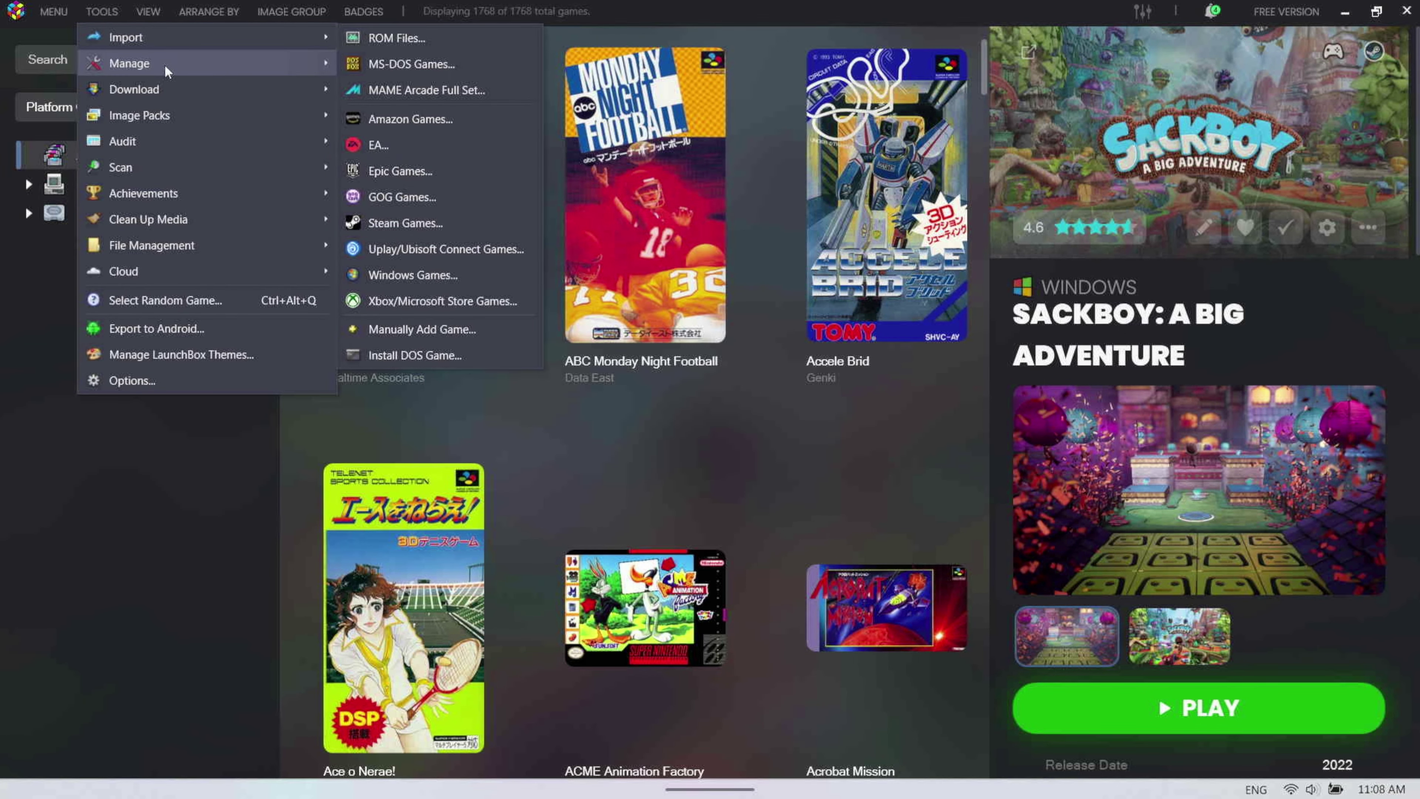
{"action": "mouse_move", "coordinate": [168, 67]}
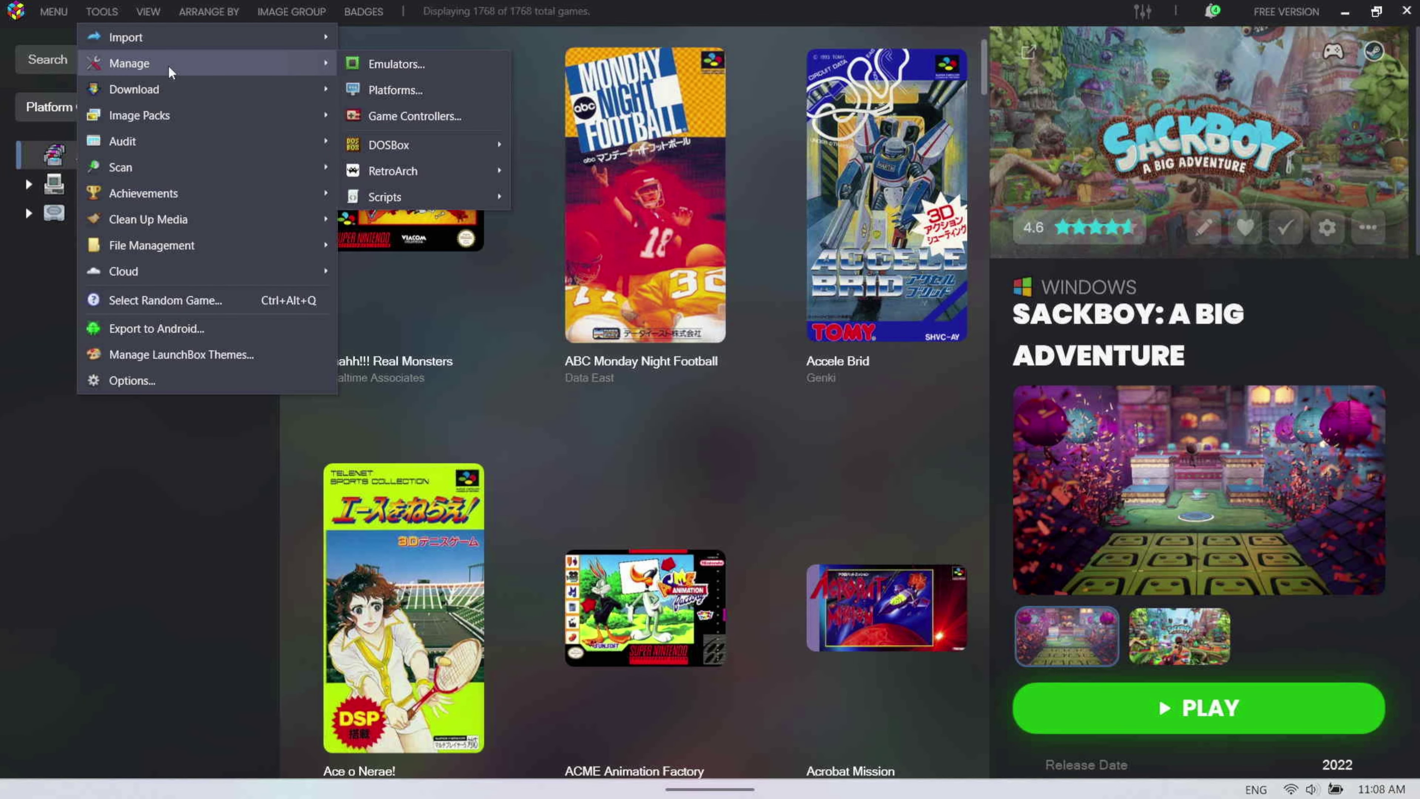
{"action": "left_click", "coordinate": [400, 73]}
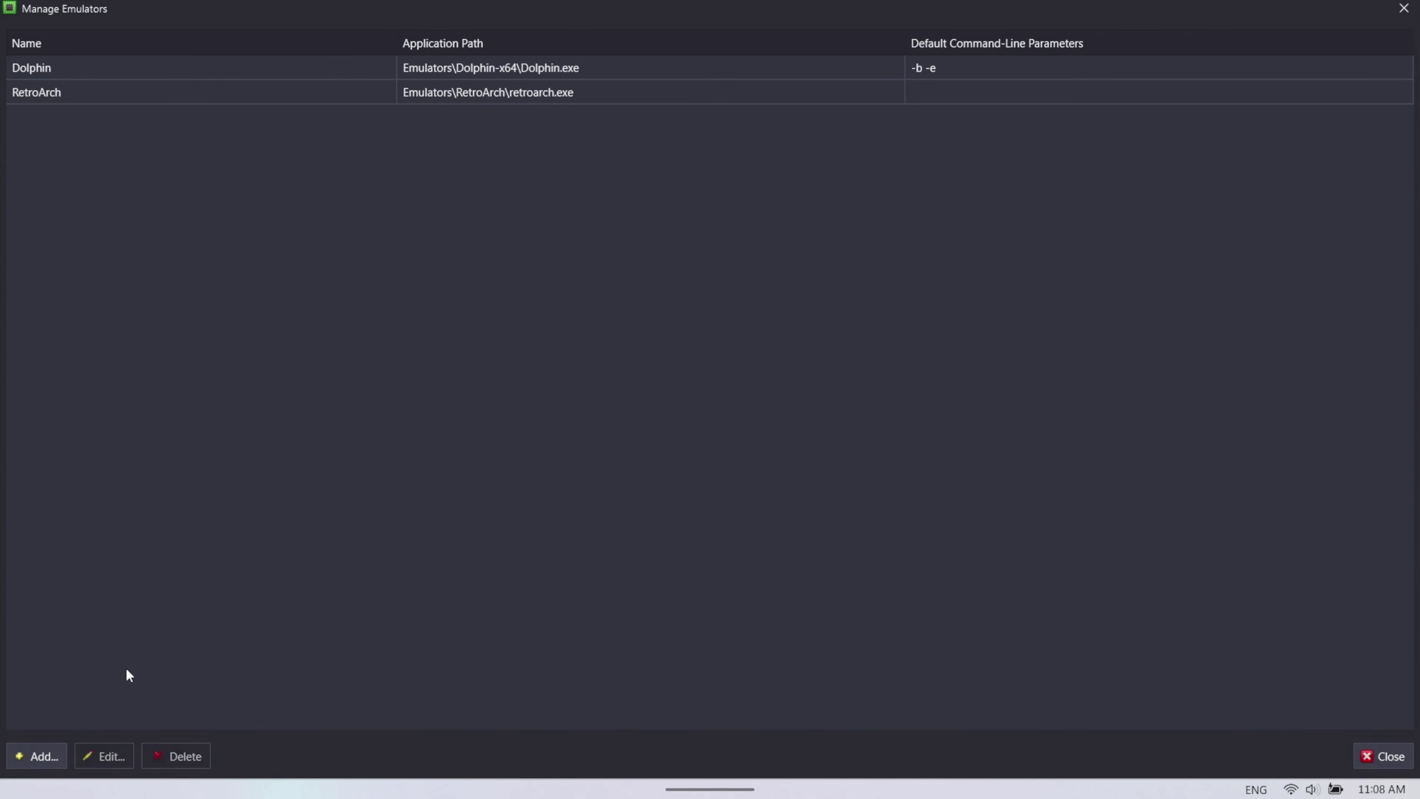
Add a new emulator named yuzu with yuzu.exe from the Emulators\yuzu-windows-msvc folder as its application path
{"action": "left_click", "coordinate": [56, 765]}
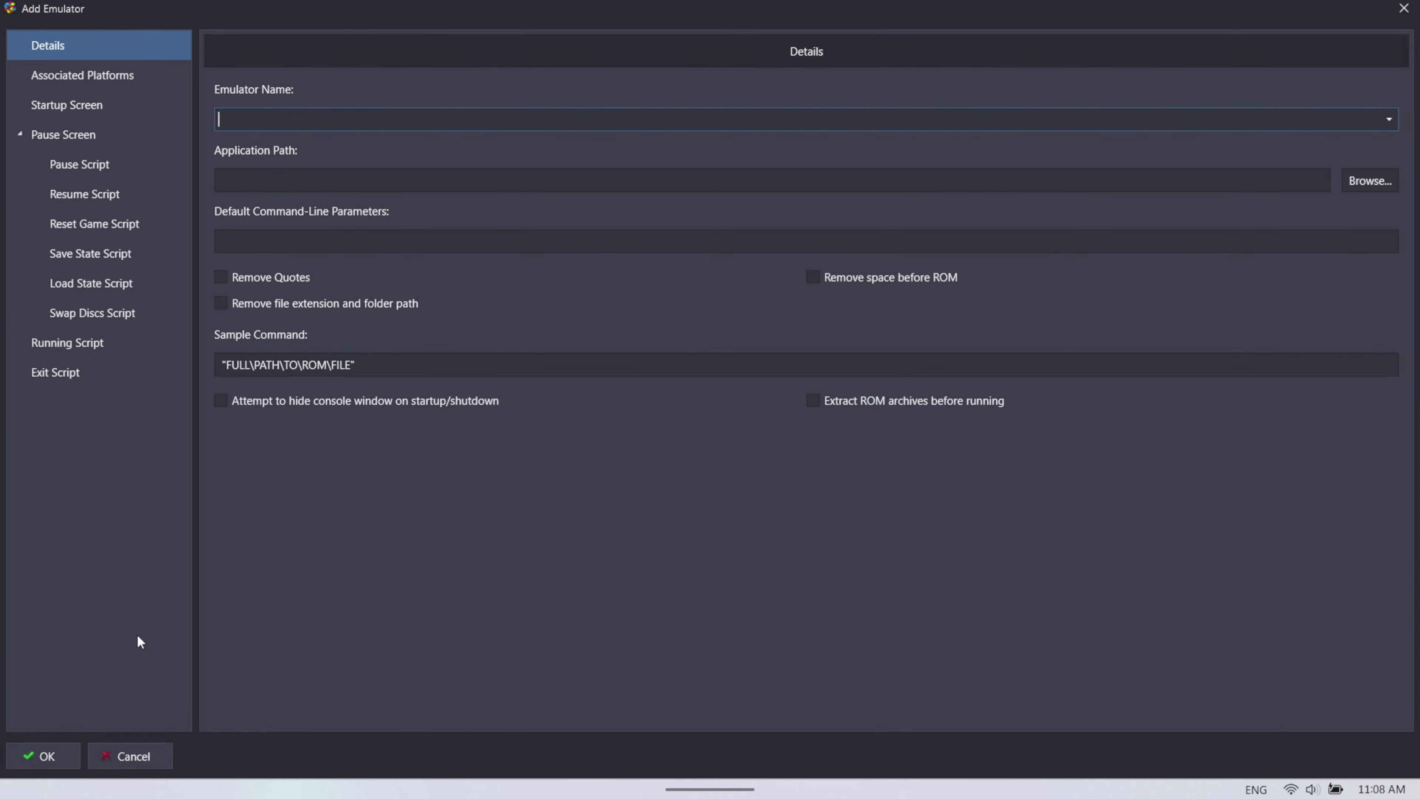
{"action": "type", "text": "yu"}
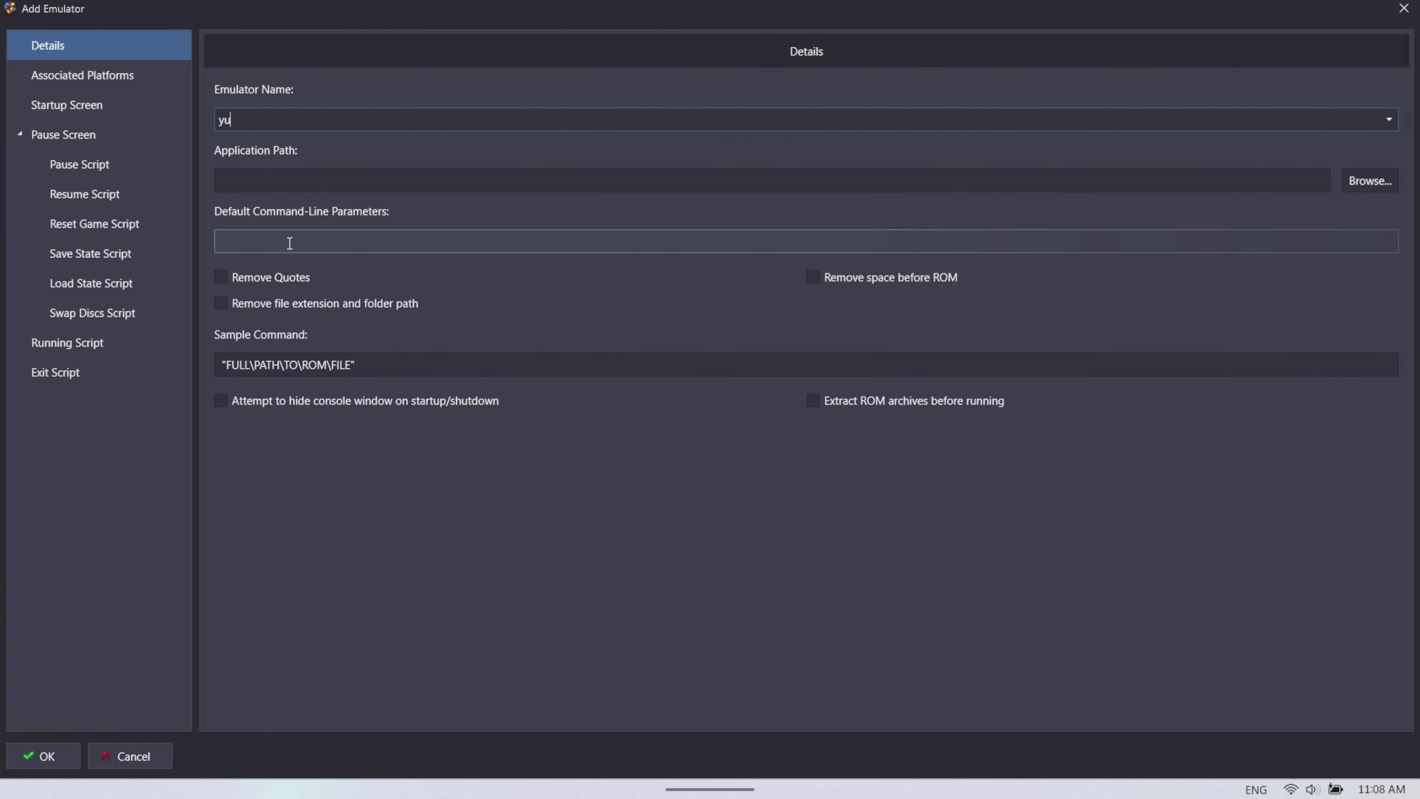
{"action": "type", "text": "zu"}
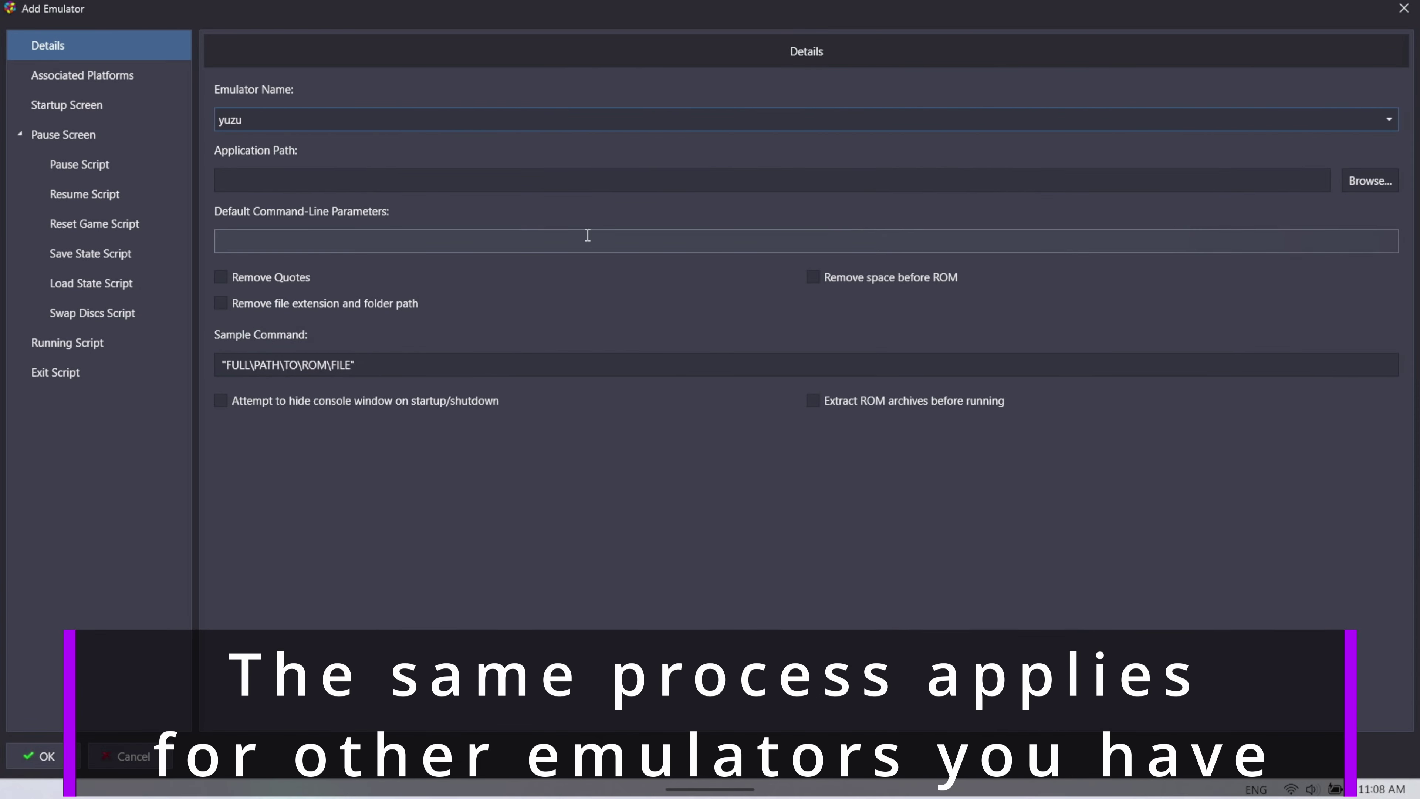
{"action": "left_click", "coordinate": [1353, 190]}
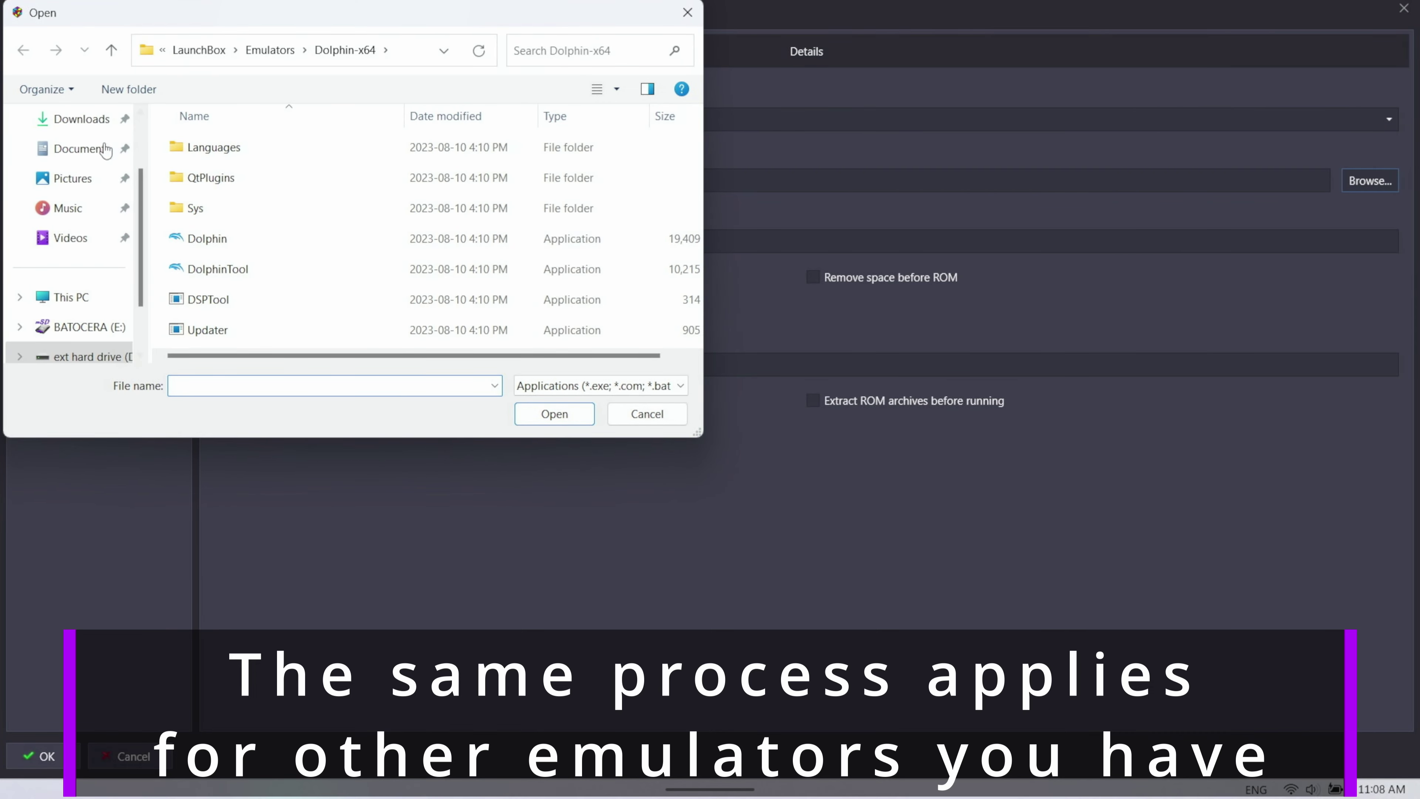
{"action": "left_click", "coordinate": [270, 50]}
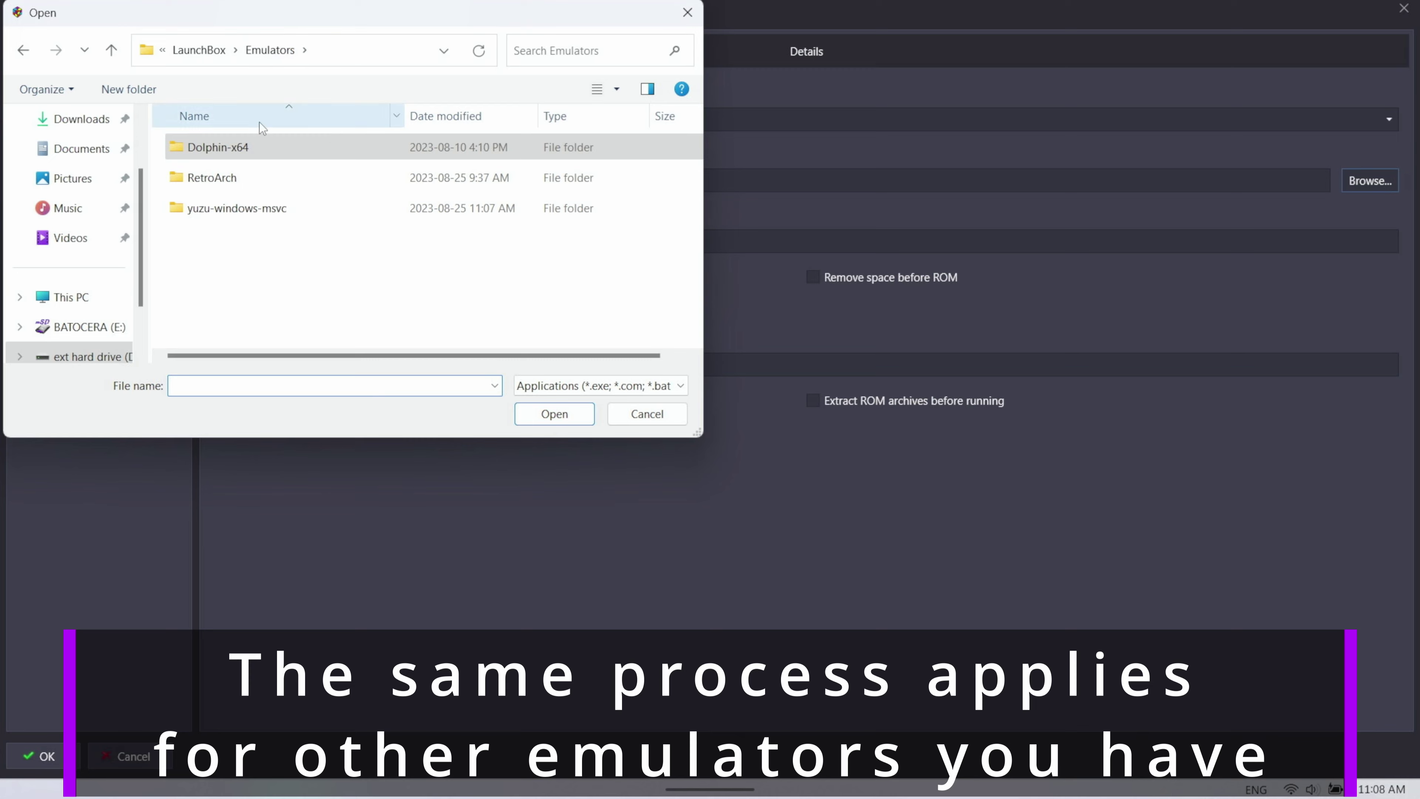
{"action": "double_click", "coordinate": [246, 208]}
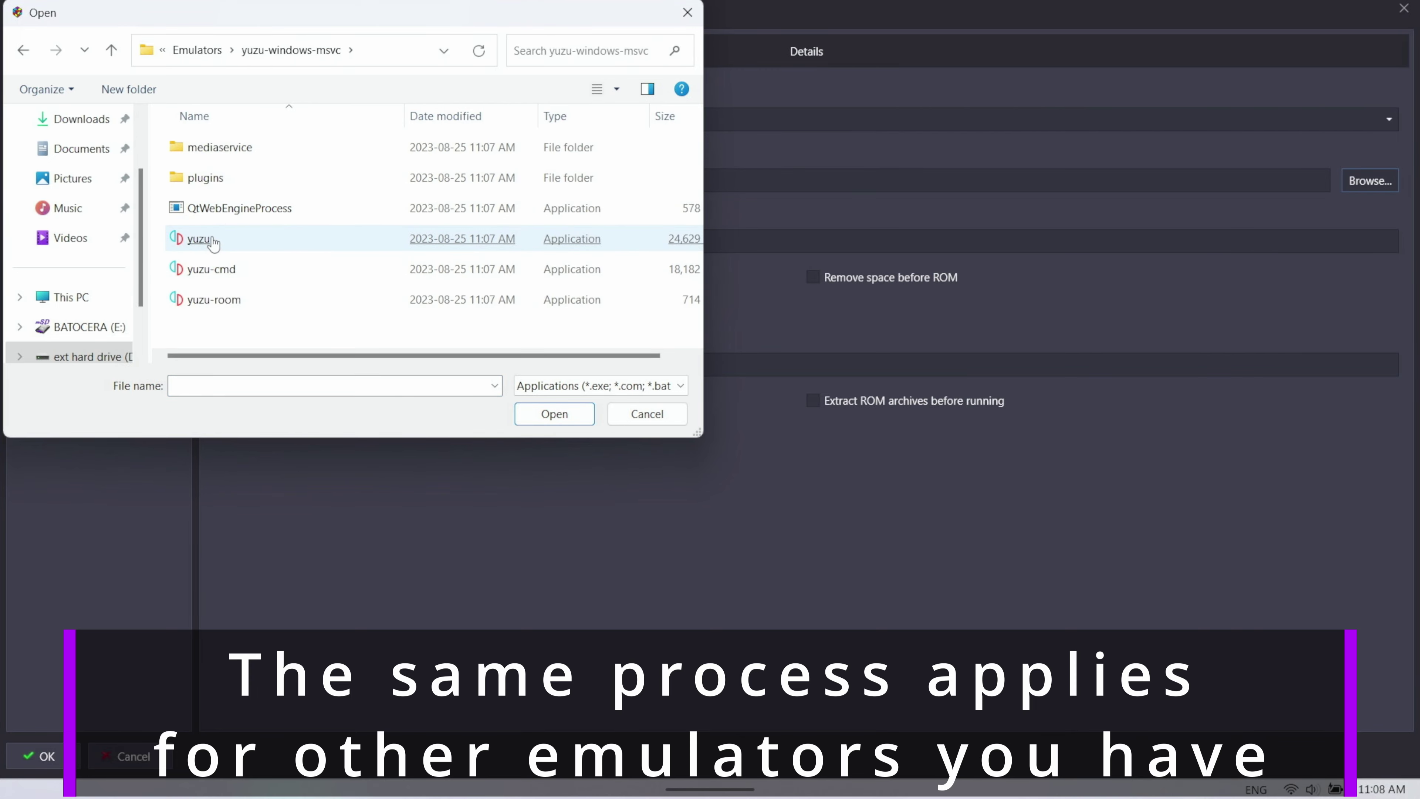
{"action": "double_click", "coordinate": [200, 239]}
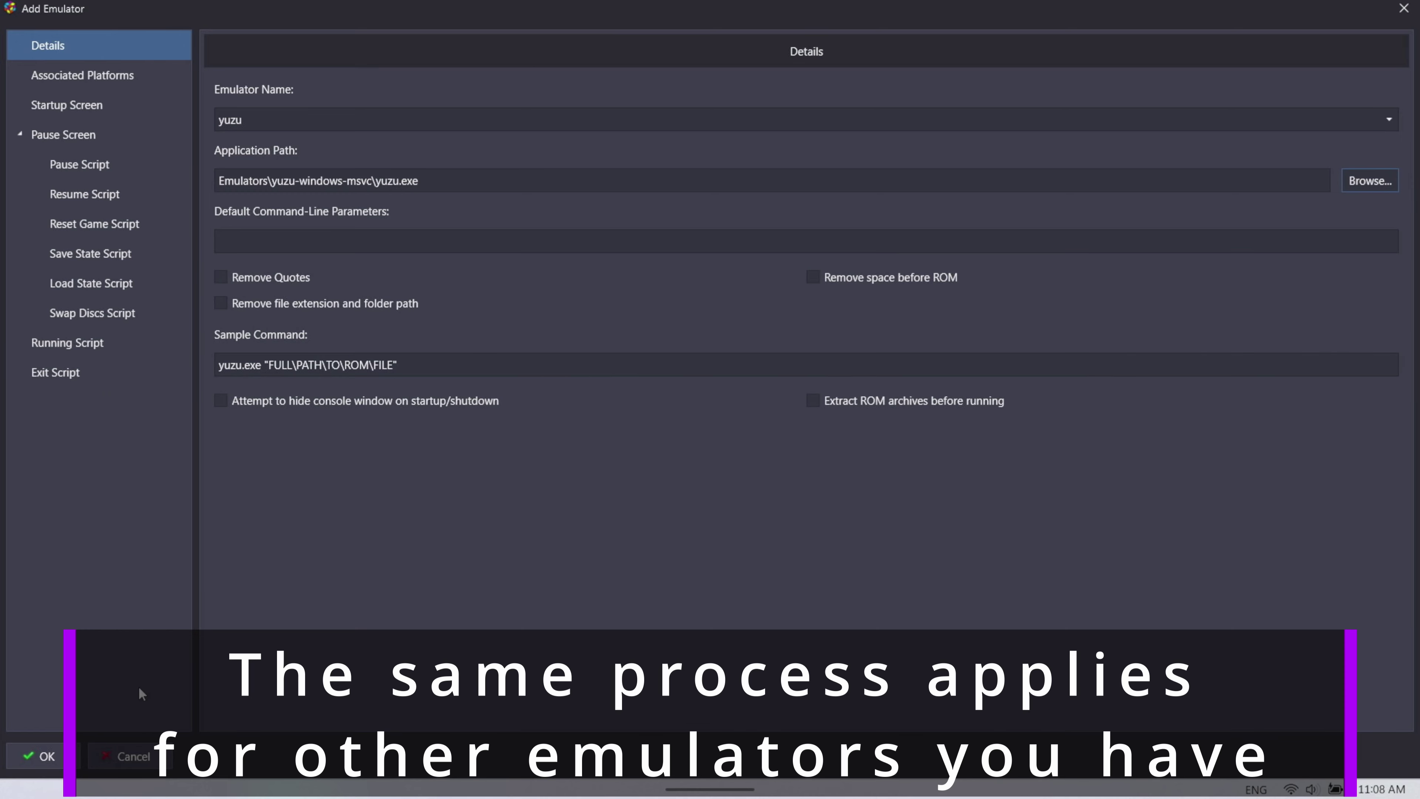
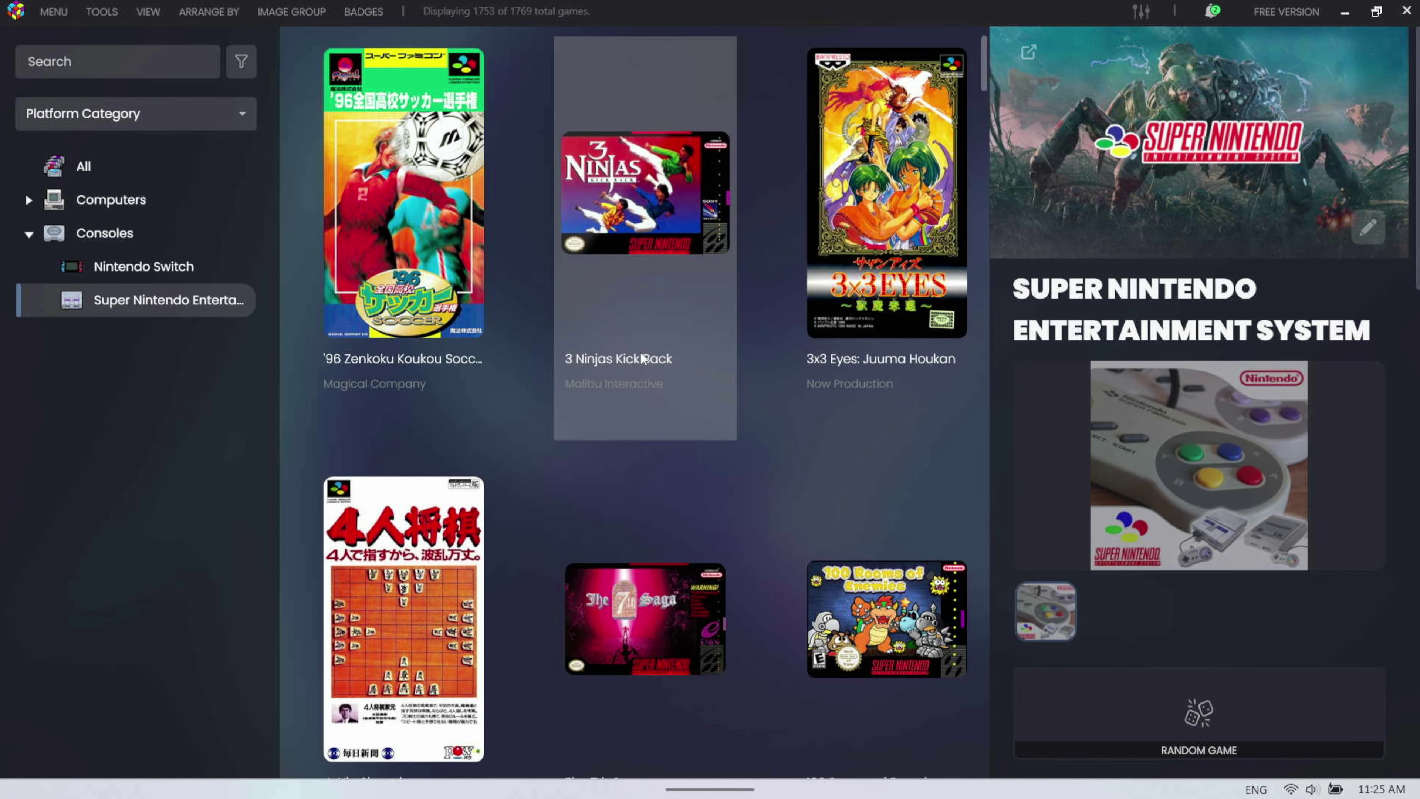
Browse the imported Super Nintendo Entertainment System games and their box art in the library
{"action": "scroll", "coordinate": [641, 354], "scroll_direction": "down", "scroll_amount": 8}
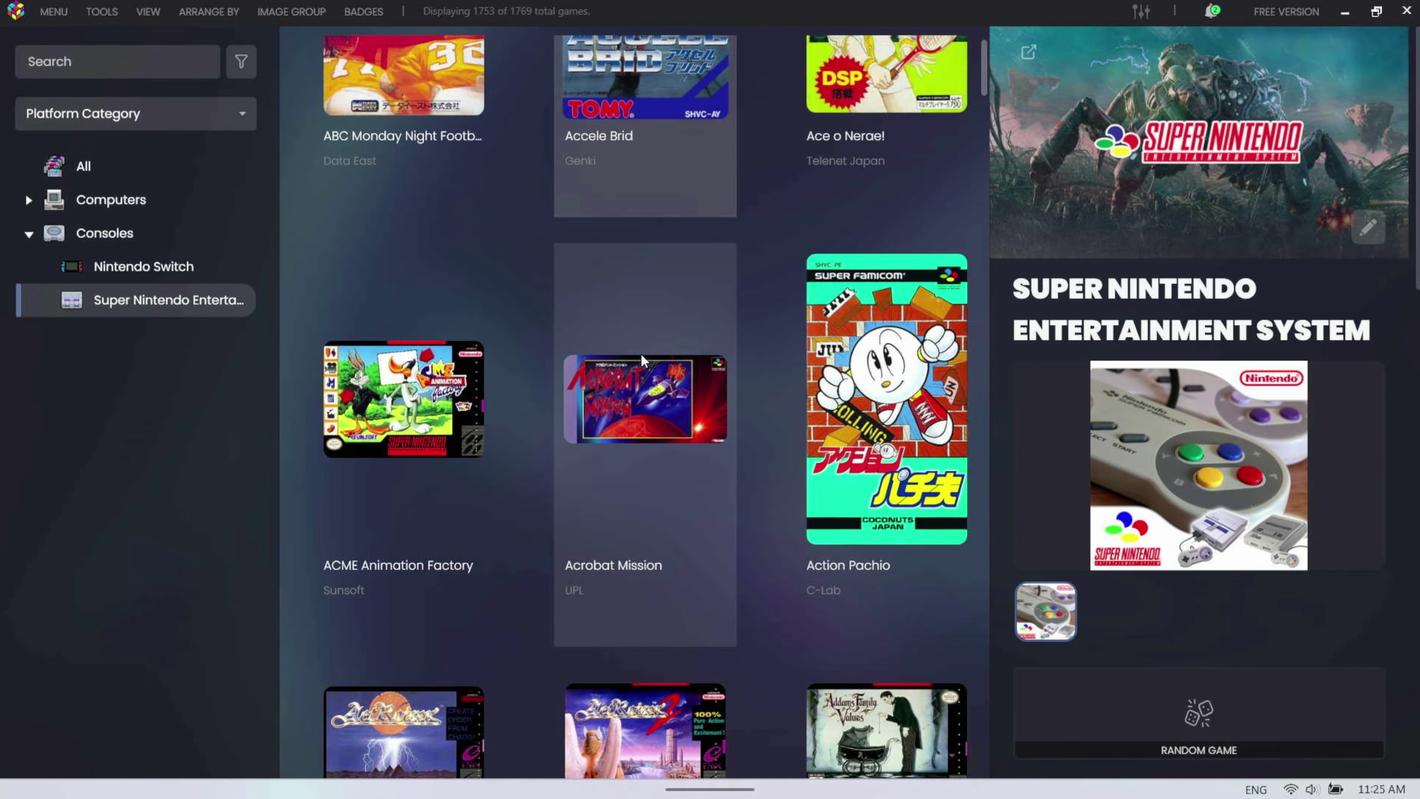
{"action": "scroll", "coordinate": [642, 360], "scroll_direction": "down", "scroll_amount": 10}
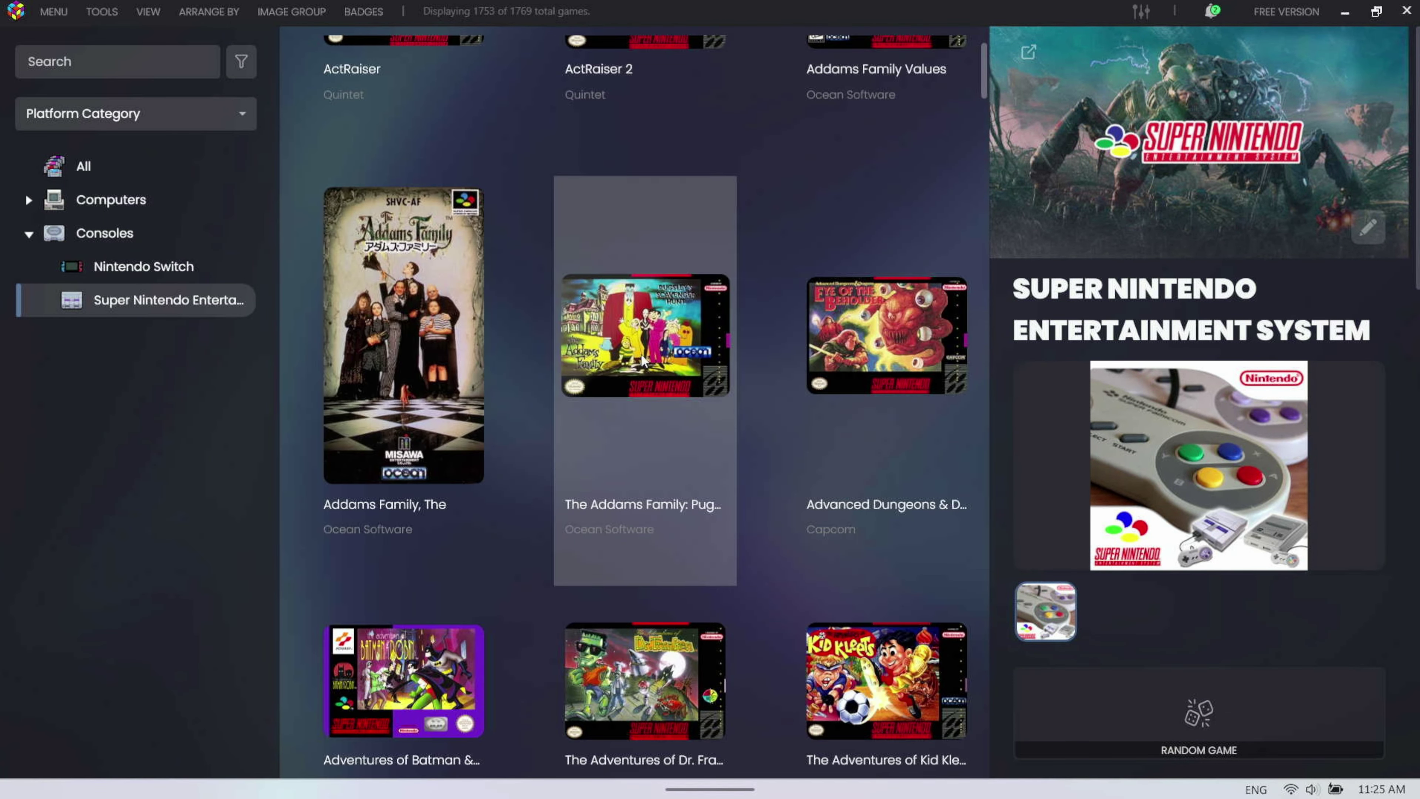
{"action": "scroll", "coordinate": [642, 355], "scroll_direction": "down", "scroll_amount": 8}
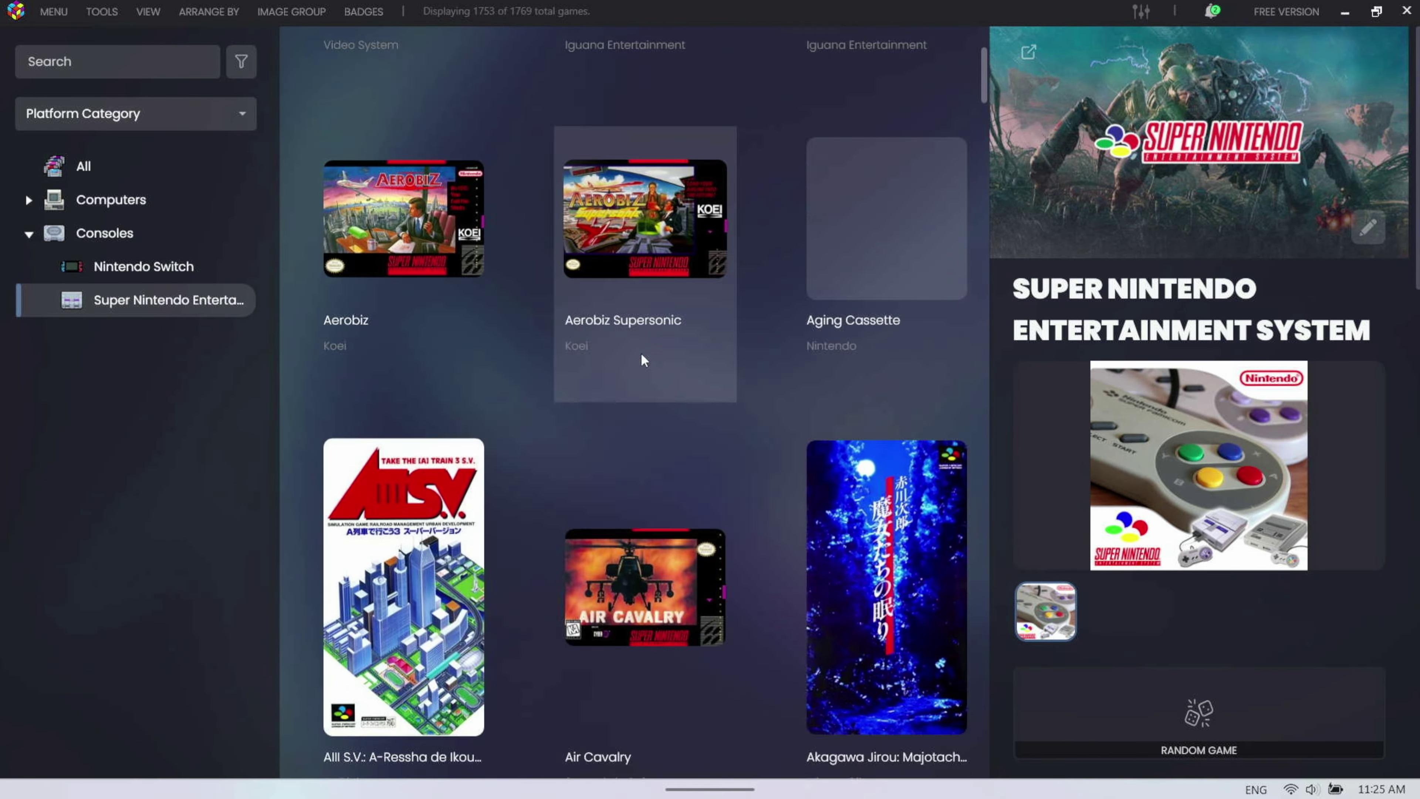
Find Alien 3 among the Super Nintendo Entertainment System games and launch it
{"action": "scroll", "coordinate": [641, 353], "scroll_direction": "down", "scroll_amount": 3}
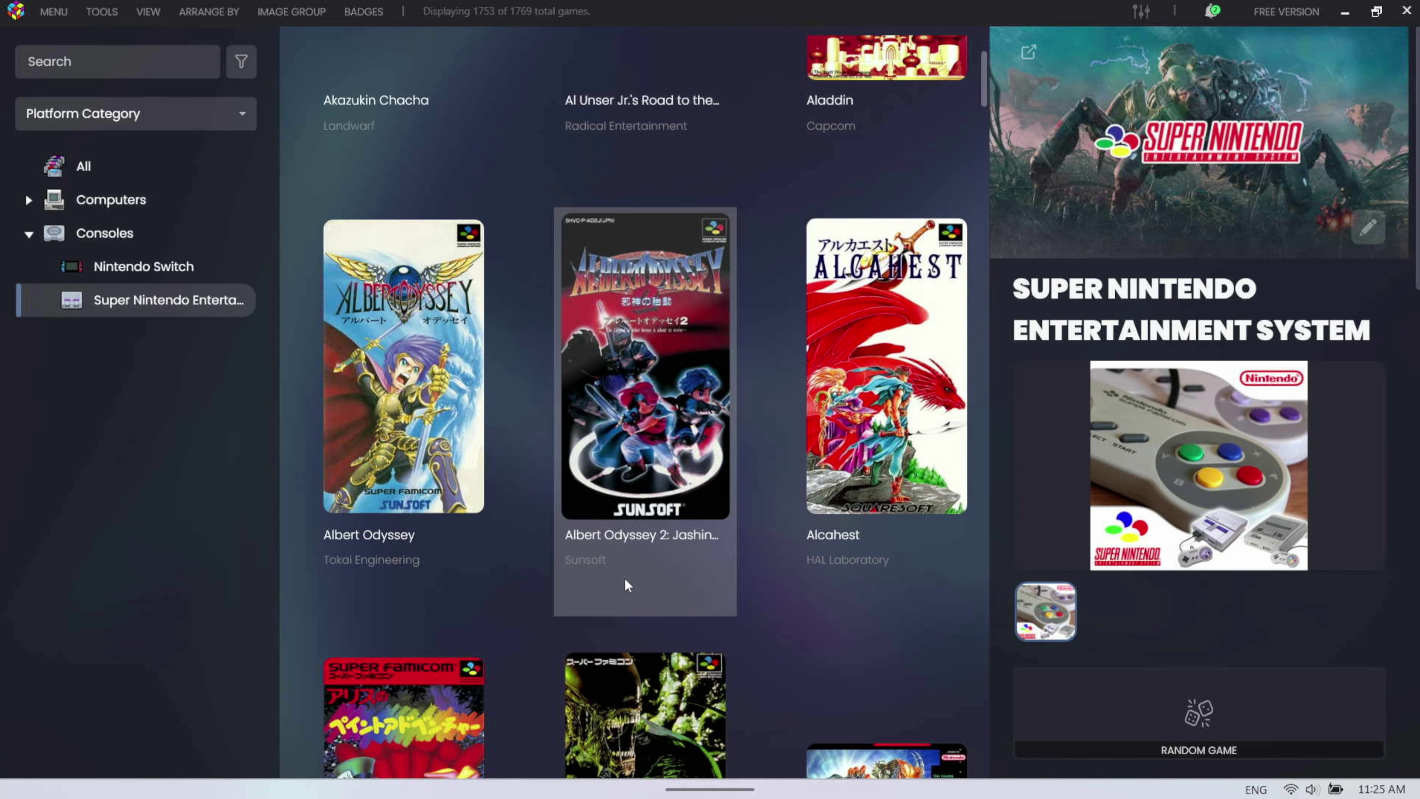
{"action": "scroll", "coordinate": [625, 578], "scroll_direction": "down", "scroll_amount": 3}
{"action": "scroll", "coordinate": [690, 641], "scroll_direction": "down", "scroll_amount": 1}
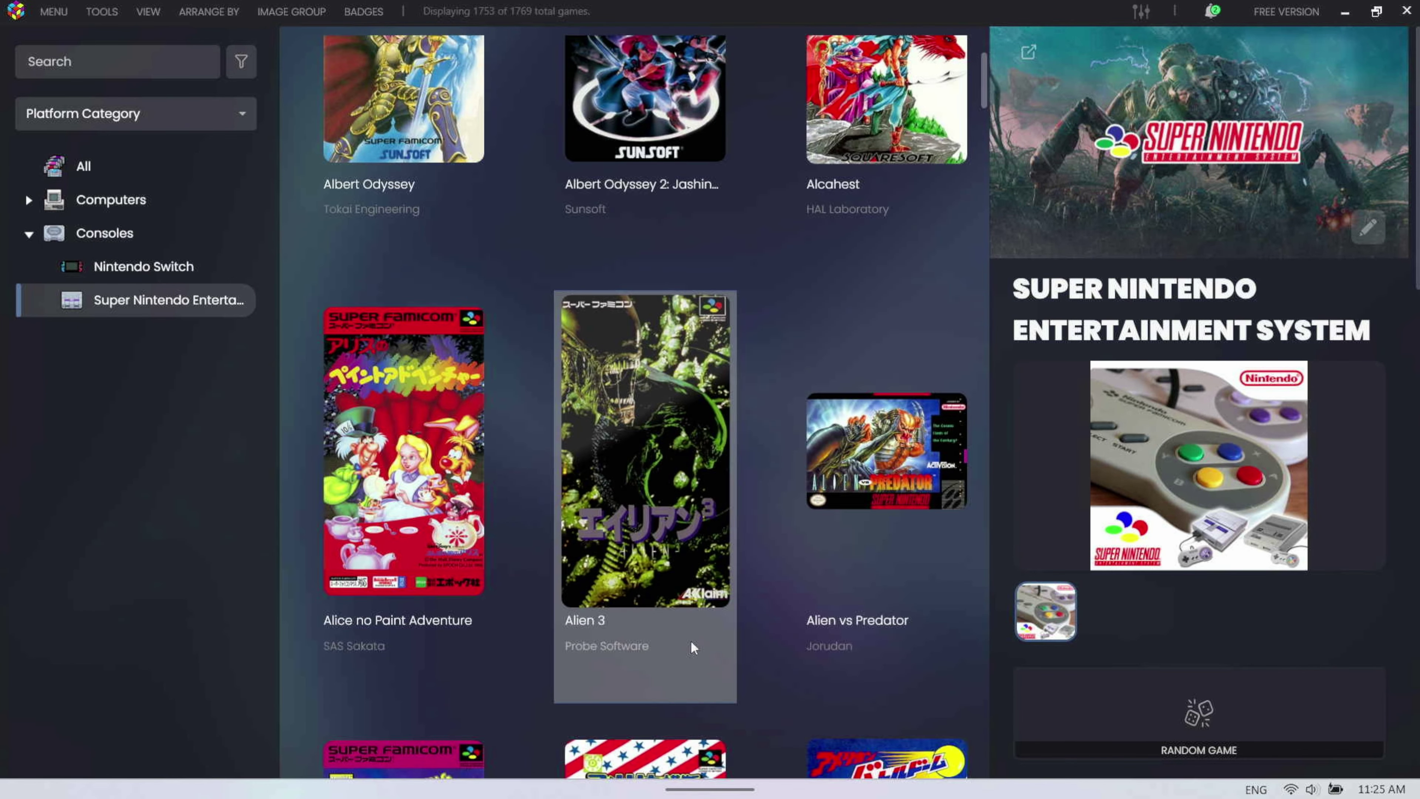
{"action": "left_click", "coordinate": [690, 640]}
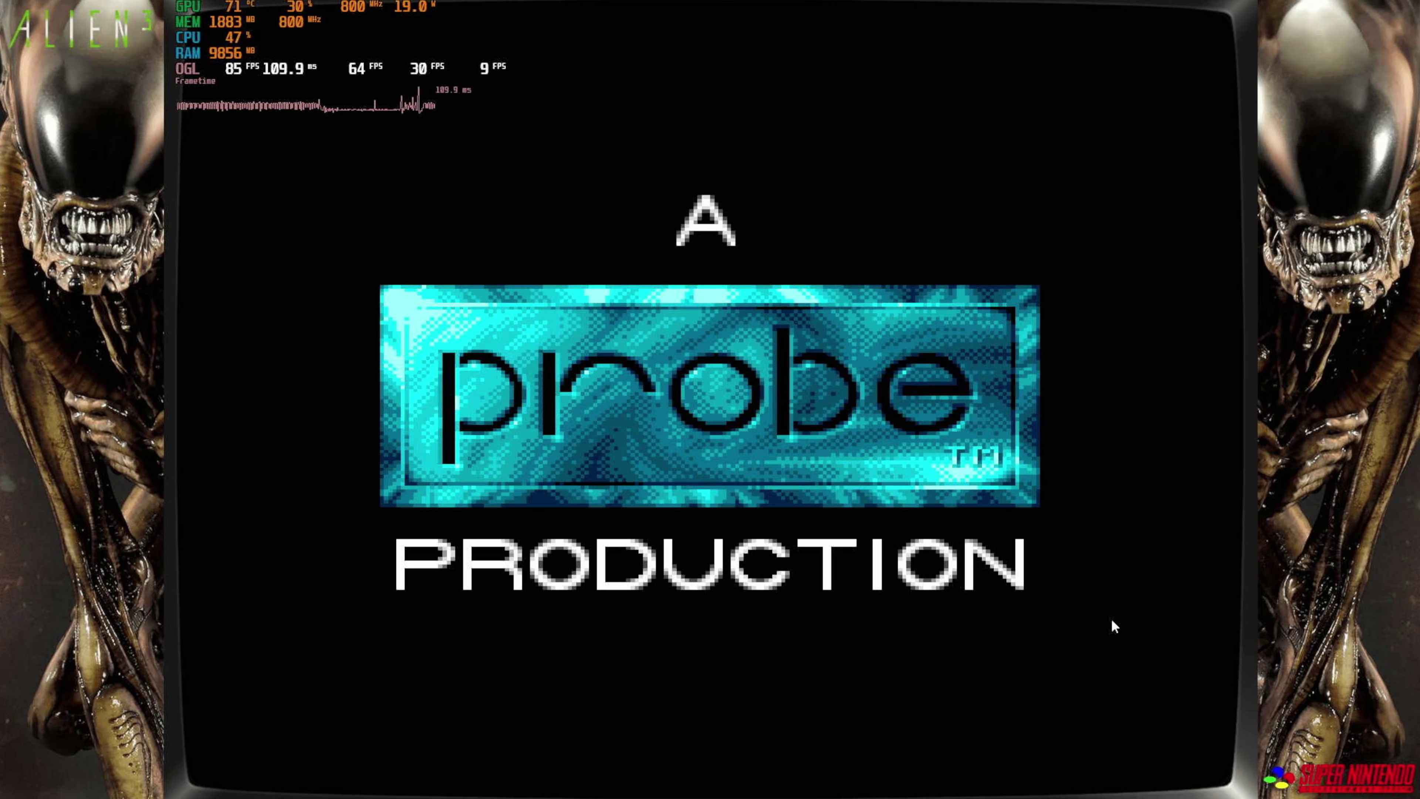
Check the Command Center overlay on the running game, dismiss it and start stage 1 of Alien 3 with the volume lowered
{"action": "key", "text": "ctrl+alt+F16"}
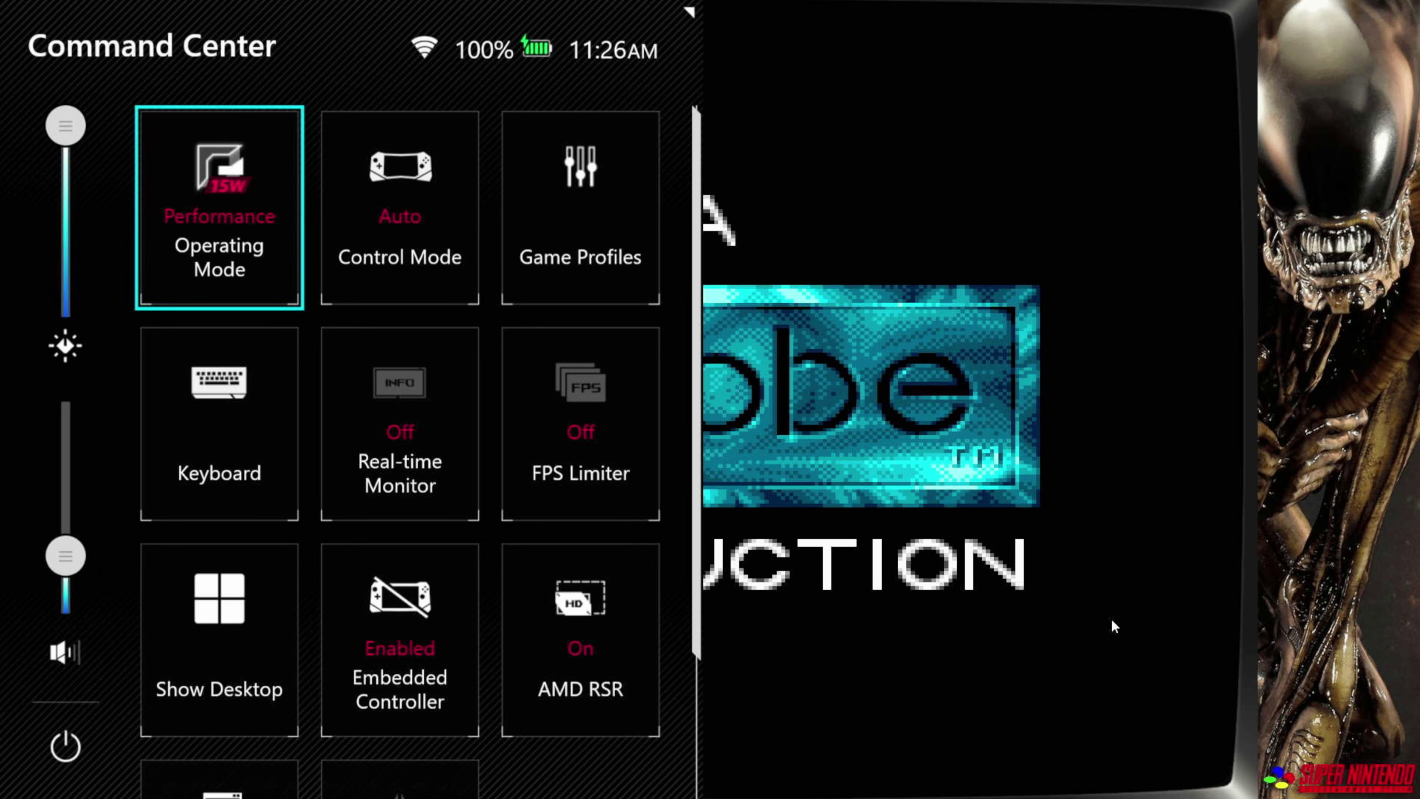
{"action": "key", "text": "ctrl+alt+F16"}
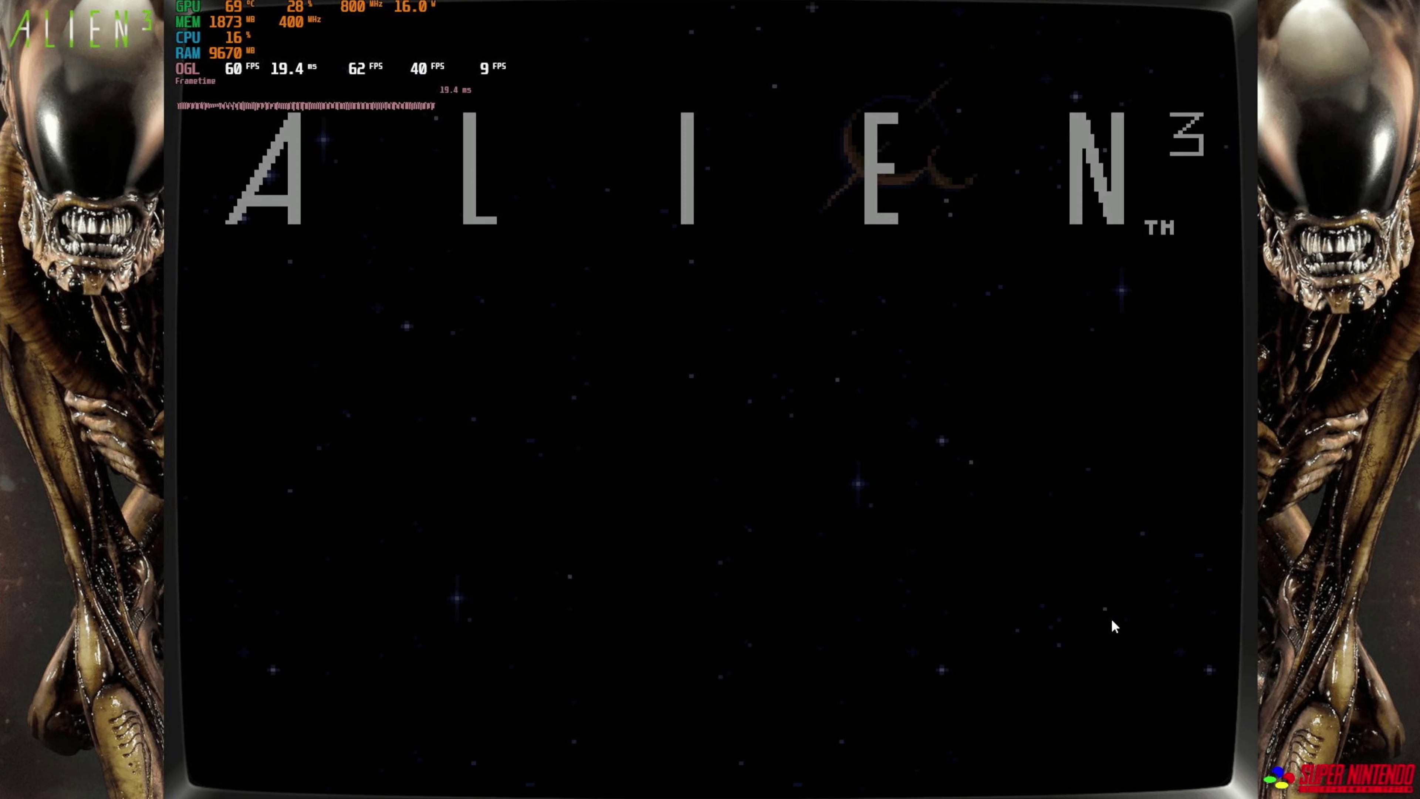
{"action": "key", "text": "Return"}
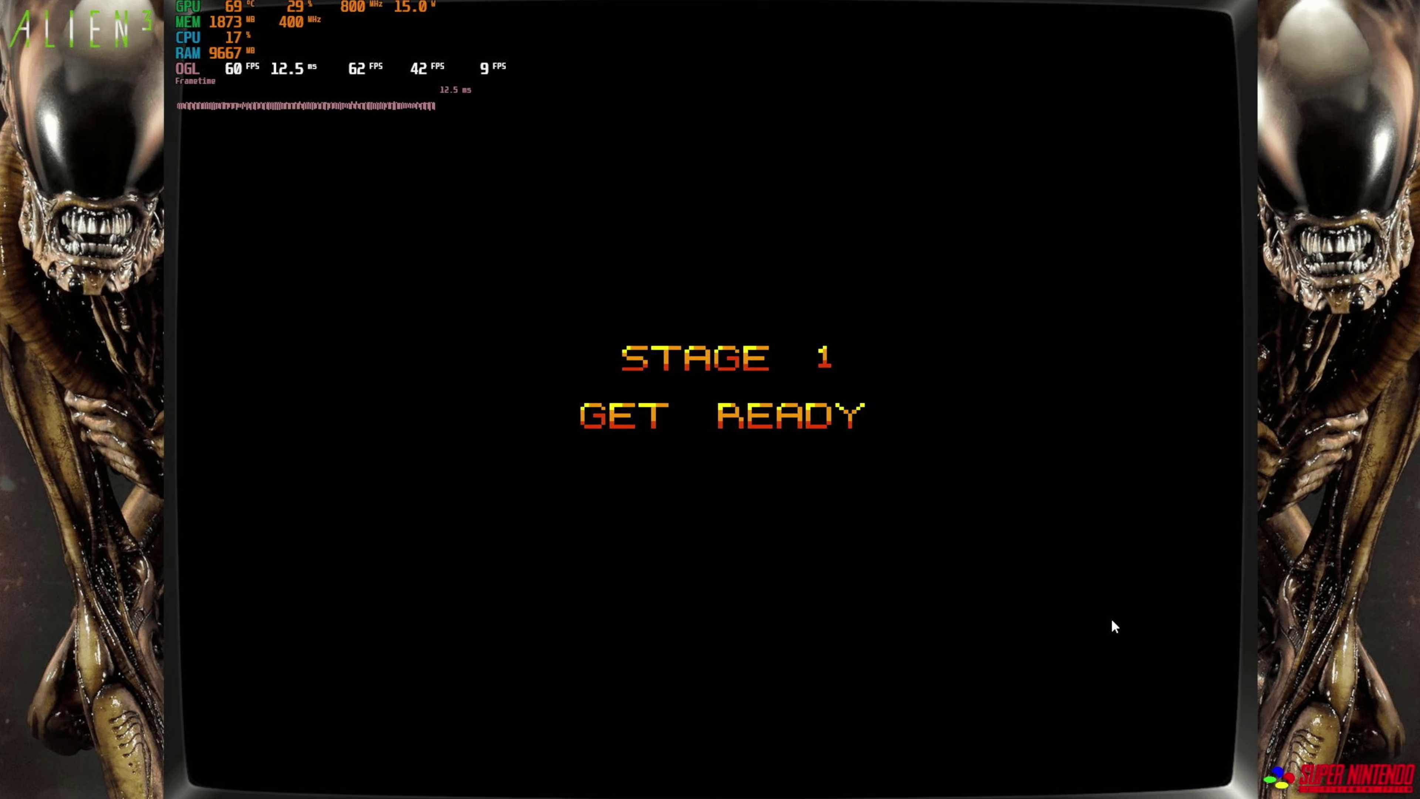
{"action": "key", "text": "XF86AudioLowerVolume"}
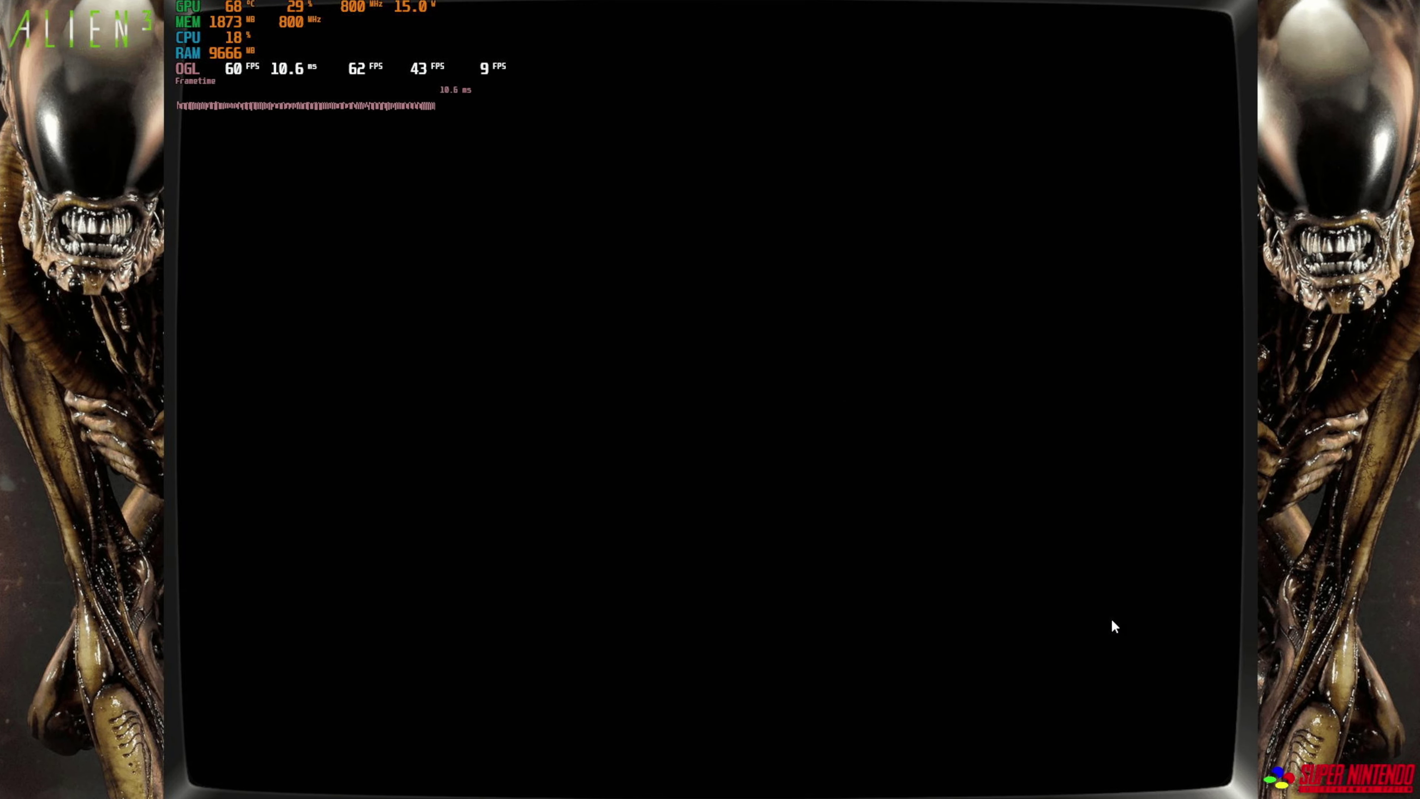
{"action": "key", "text": "Right"}
{"action": "key", "text": "c"}
{"action": "key", "text": "Left"}
{"action": "key", "text": "c"}
{"action": "key", "text": "Right"}
{"action": "key", "text": "Left"}
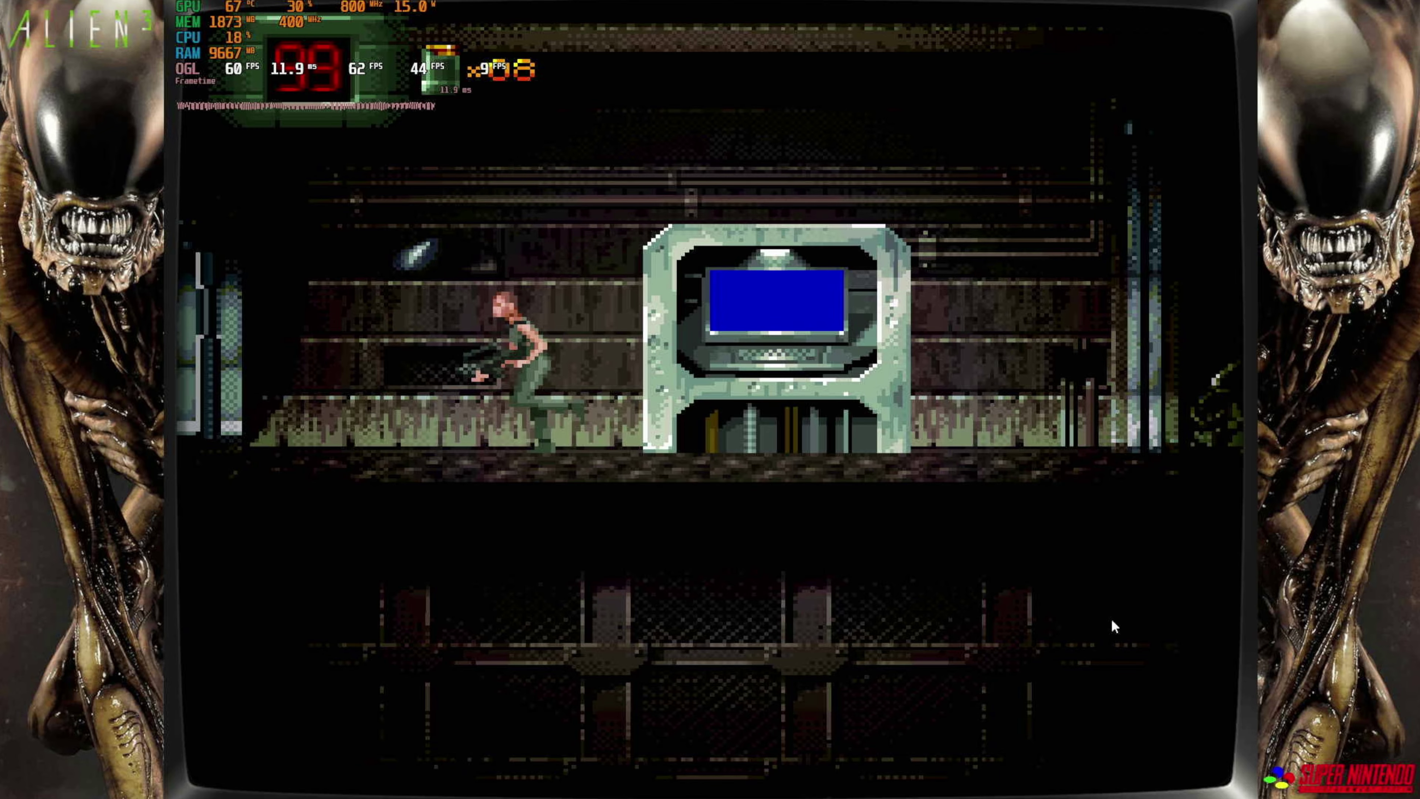
{"action": "key", "text": "c"}
{"action": "key", "text": "x"}
{"action": "key", "text": "Right"}
{"action": "key", "text": "Right"}
{"action": "key", "text": "x"}
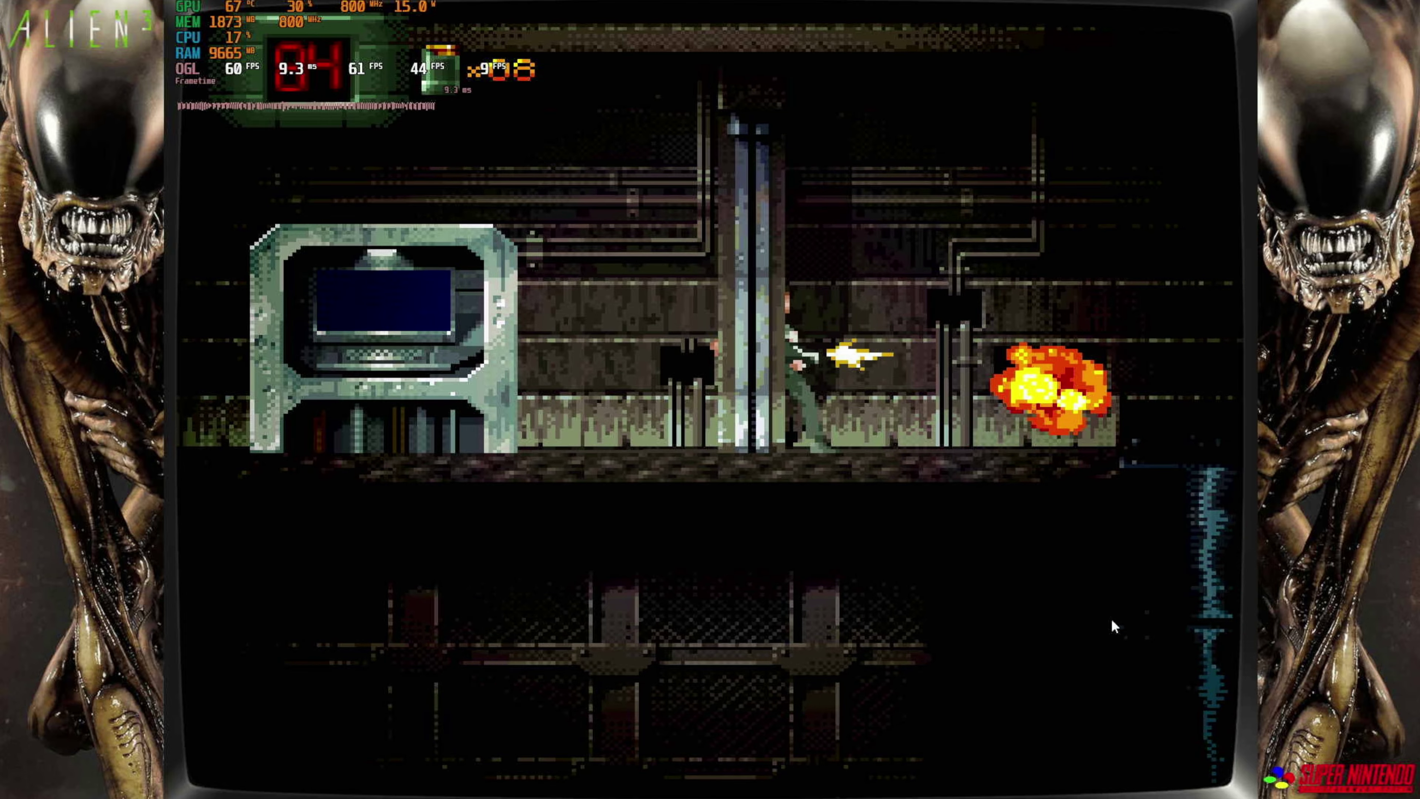
{"action": "key", "text": "Right"}
{"action": "key", "text": "c"}
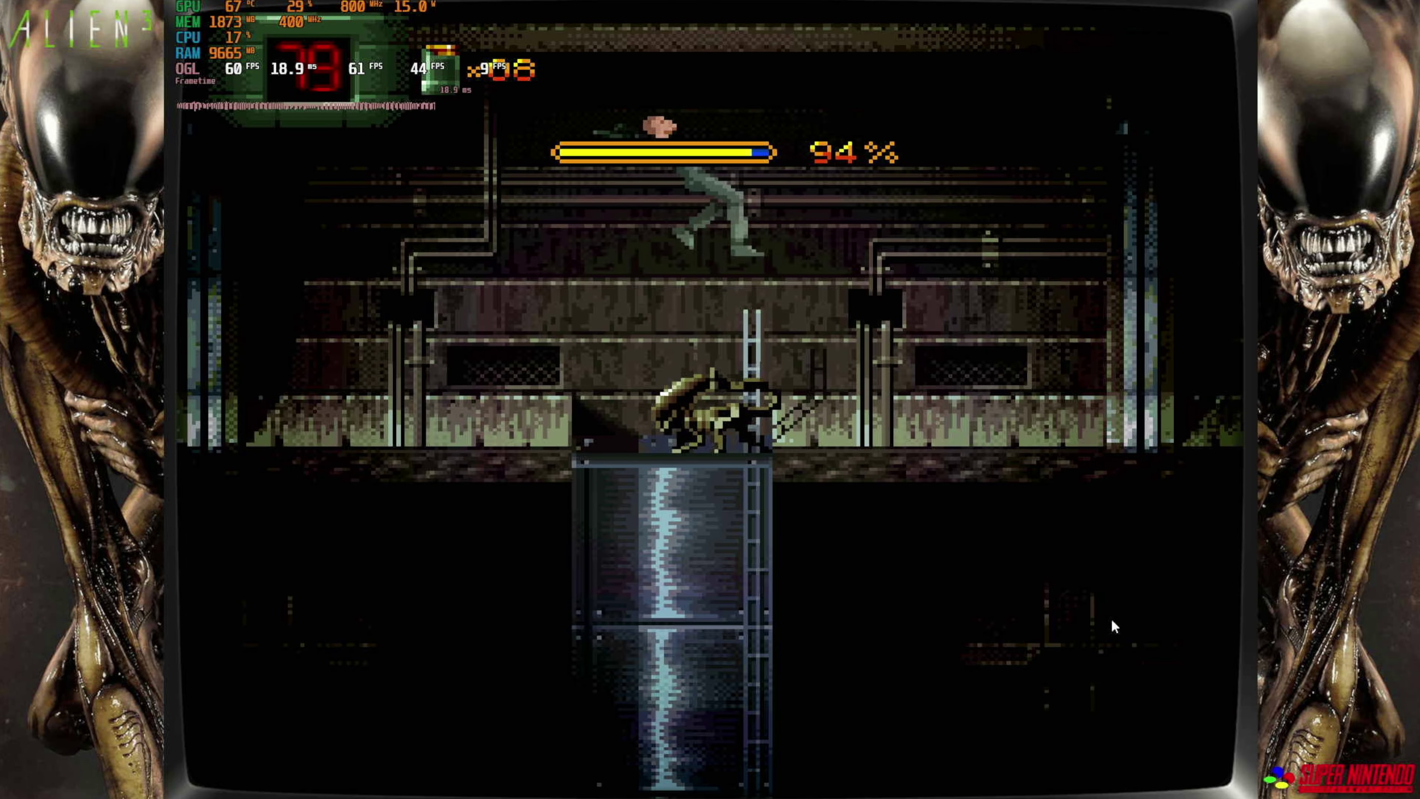
{"action": "key", "text": "Left"}
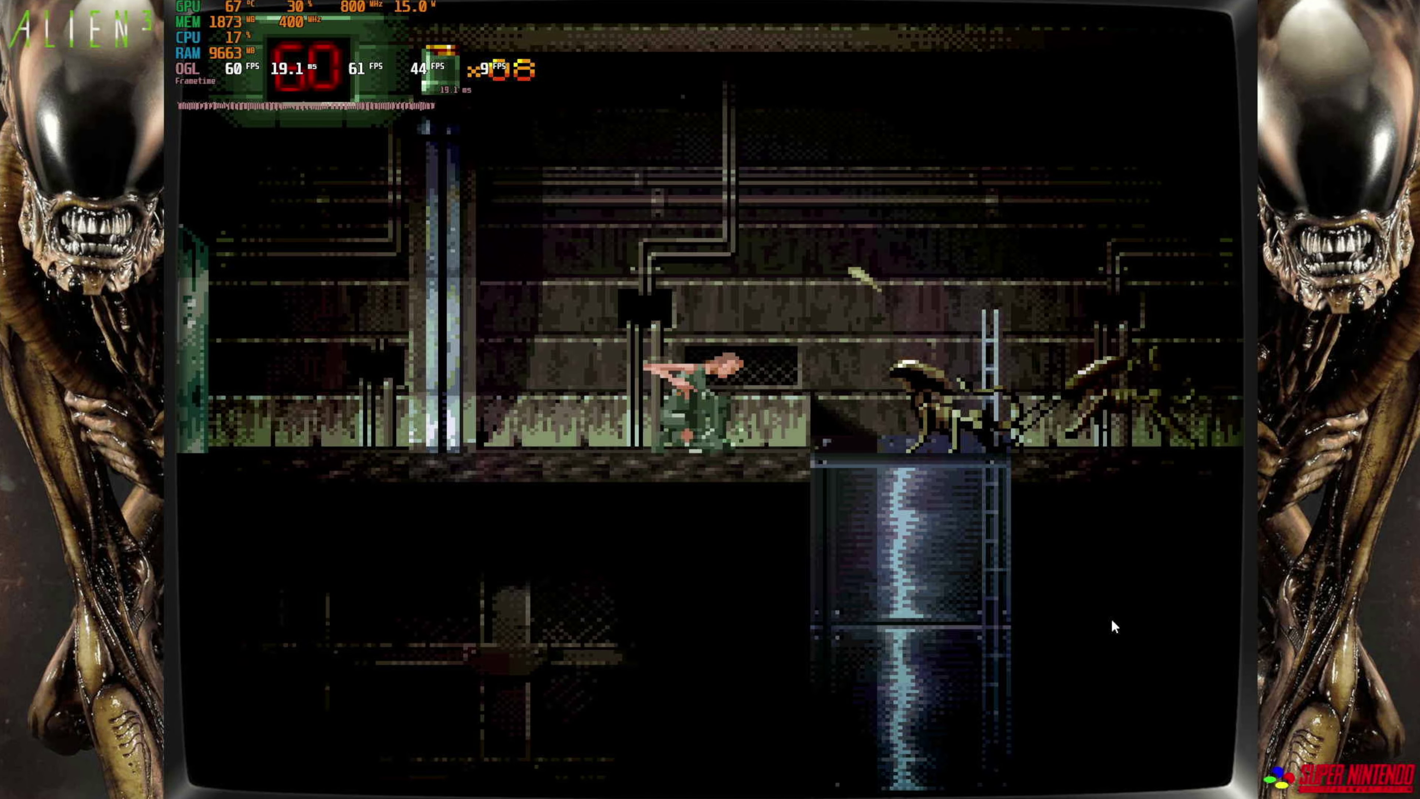
{"action": "key", "text": "Left"}
{"action": "key", "text": "c"}
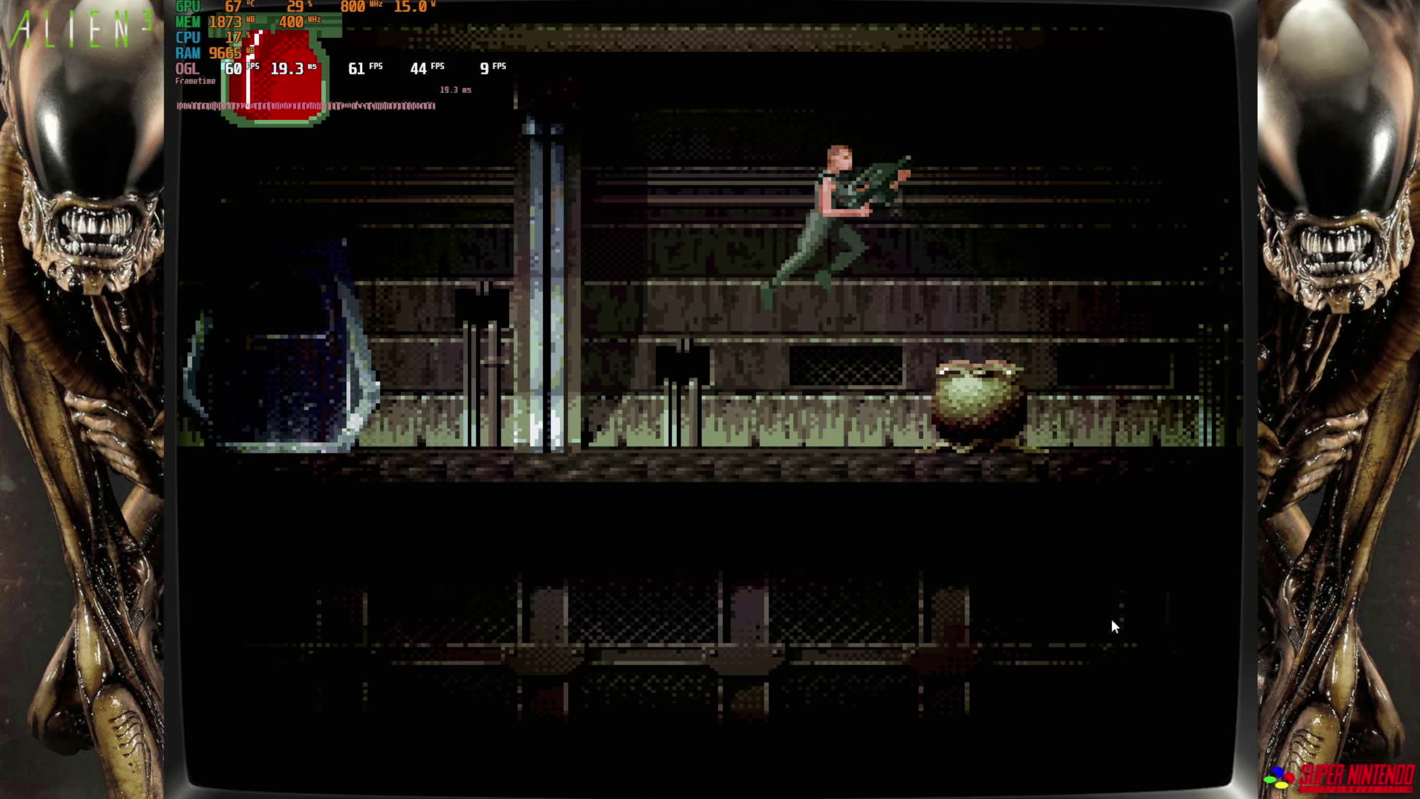
{"action": "key", "text": "Right"}
{"action": "key", "text": "Left"}
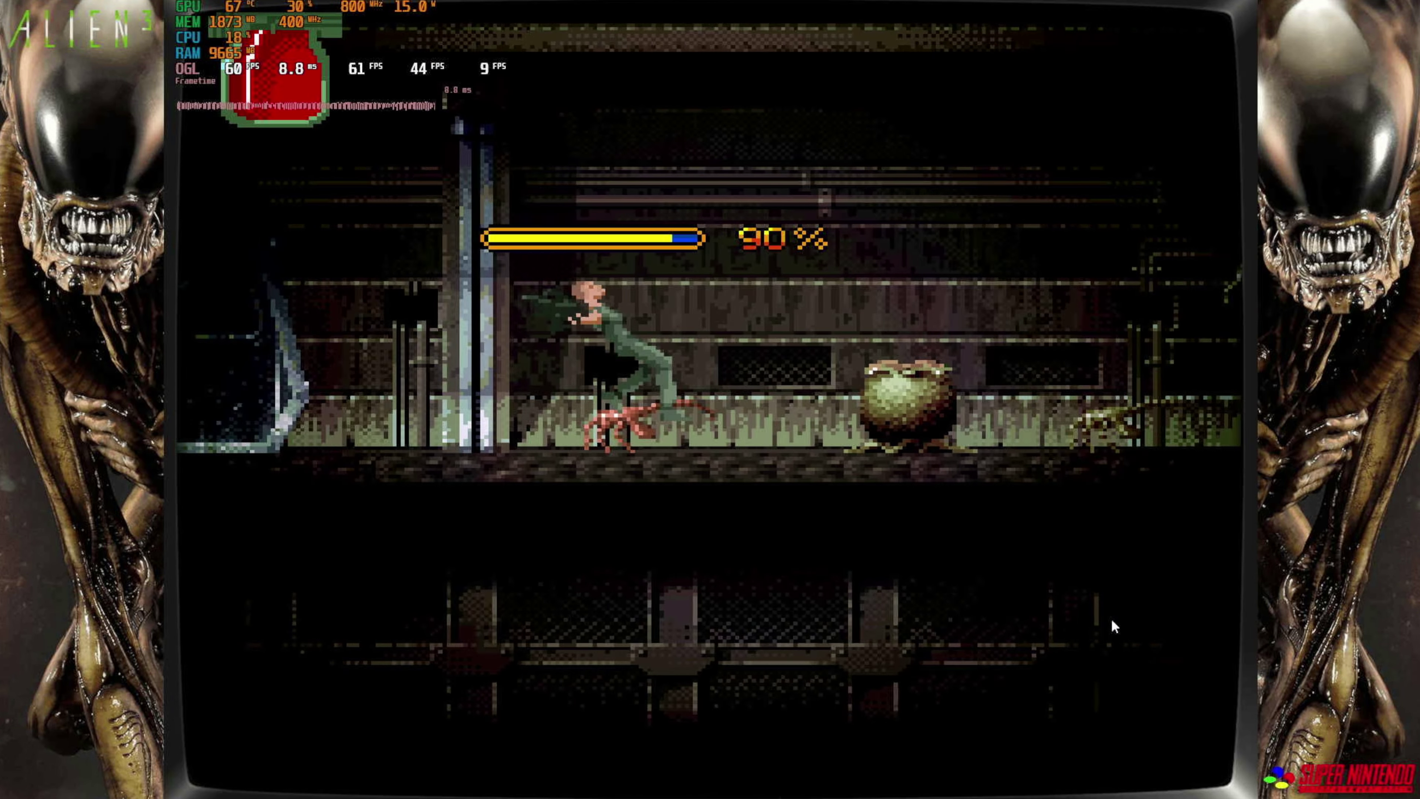
{"action": "key", "text": "Left"}
{"action": "key", "text": "Right"}
{"action": "key", "text": "c"}
{"action": "key", "text": "Left"}
{"action": "key", "text": "Left"}
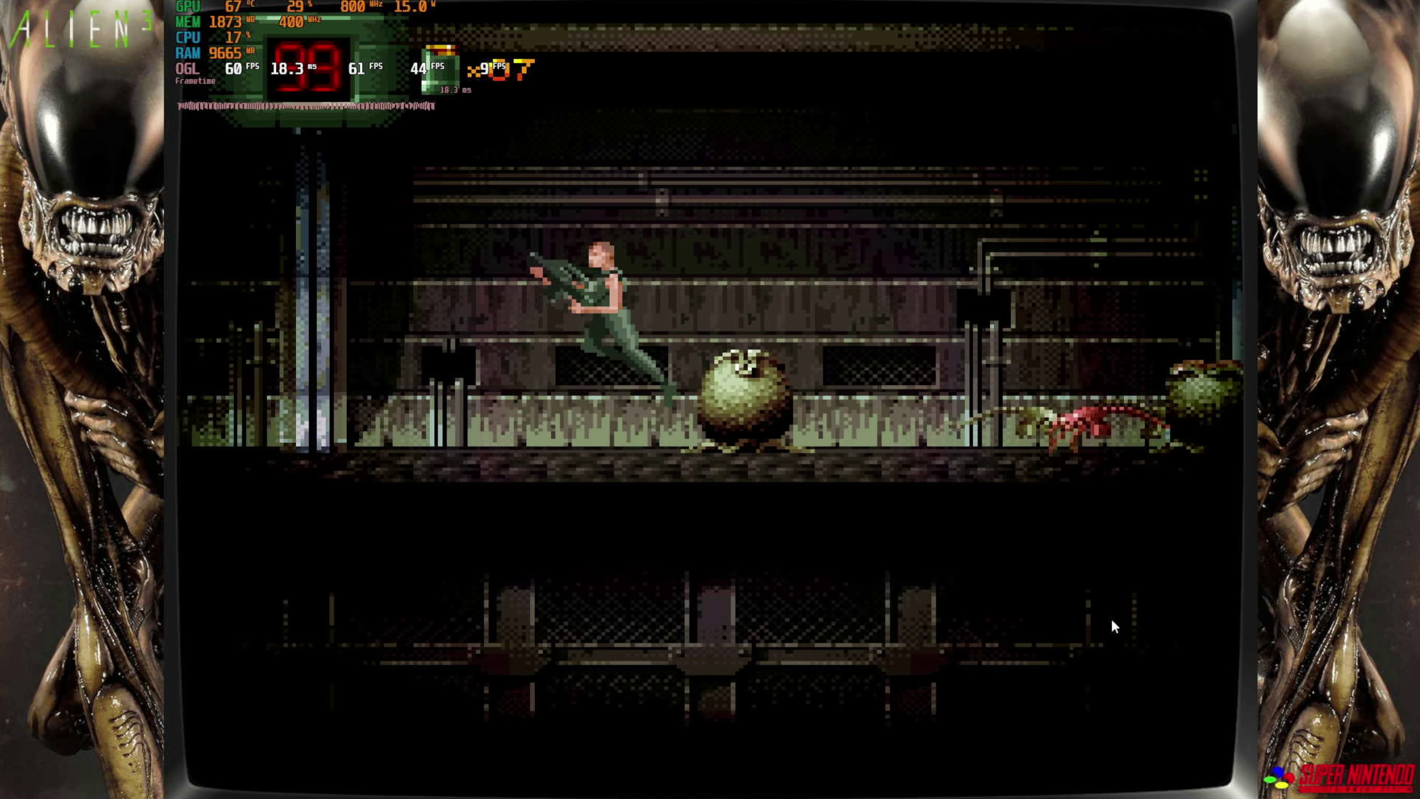
{"action": "key", "text": "c"}
{"action": "key", "text": "Right"}
{"action": "key", "text": "x"}
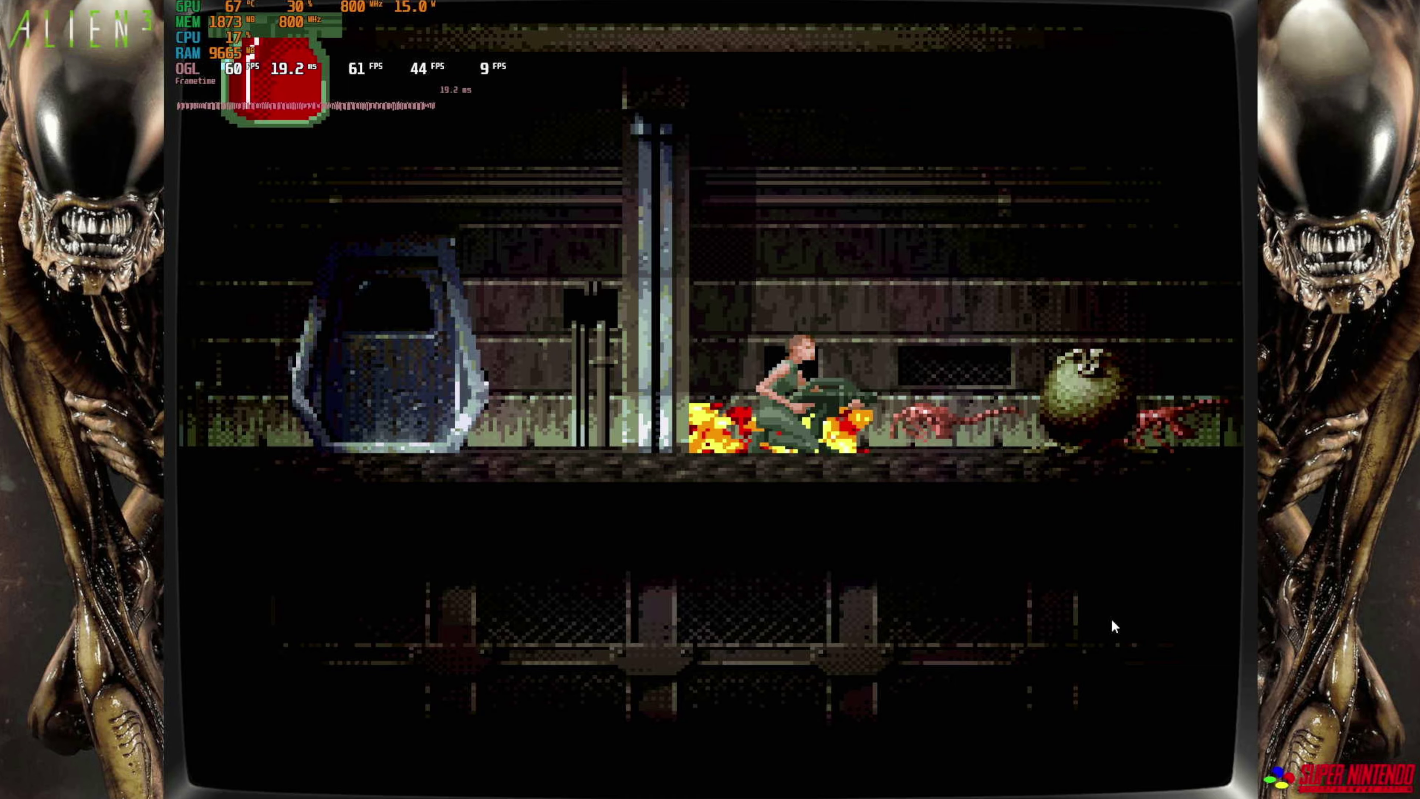
{"action": "key", "text": "c"}
{"action": "key", "text": "x"}
{"action": "key", "text": "Right"}
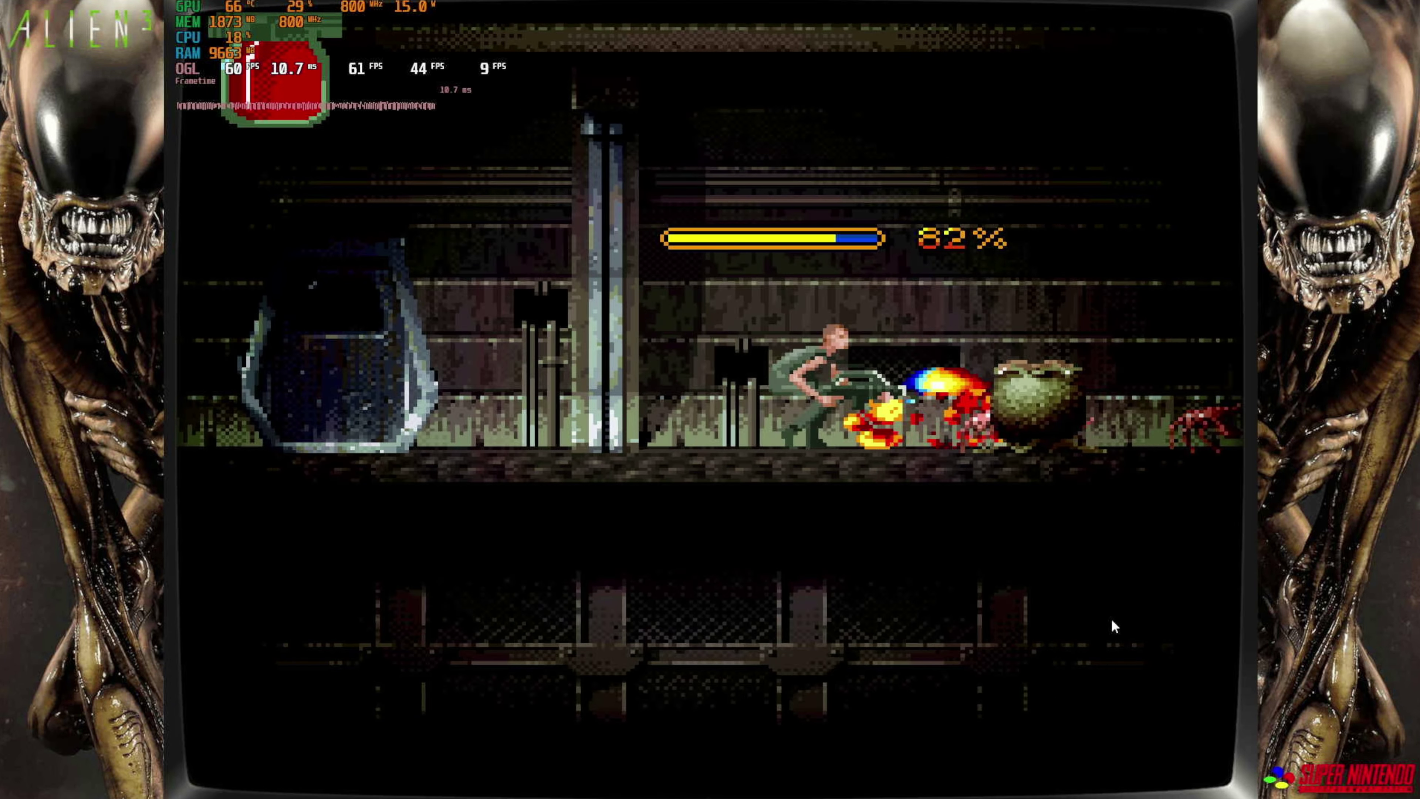
{"action": "key", "text": "c"}
{"action": "key", "text": "Right"}
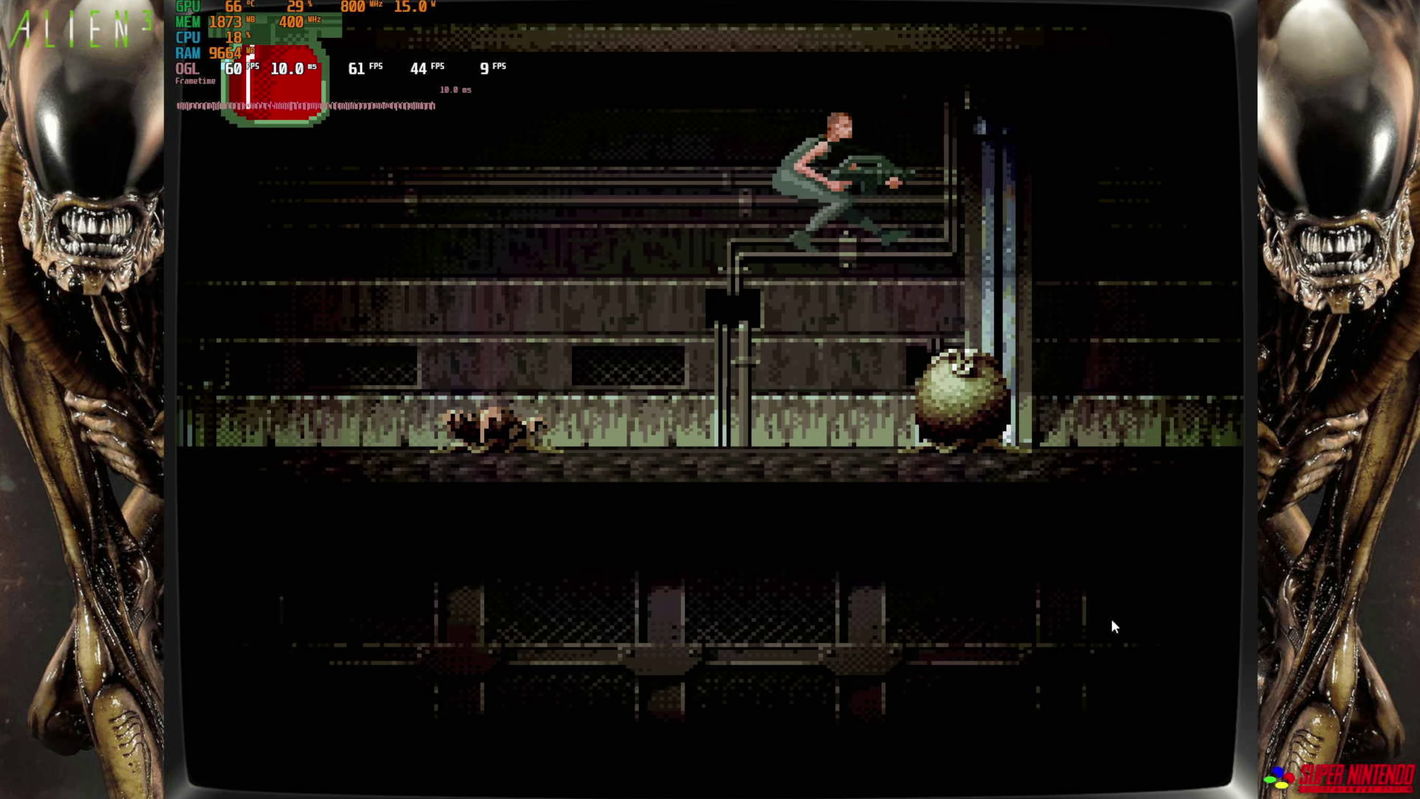
{"action": "key", "text": "c"}
{"action": "key", "text": "Right"}
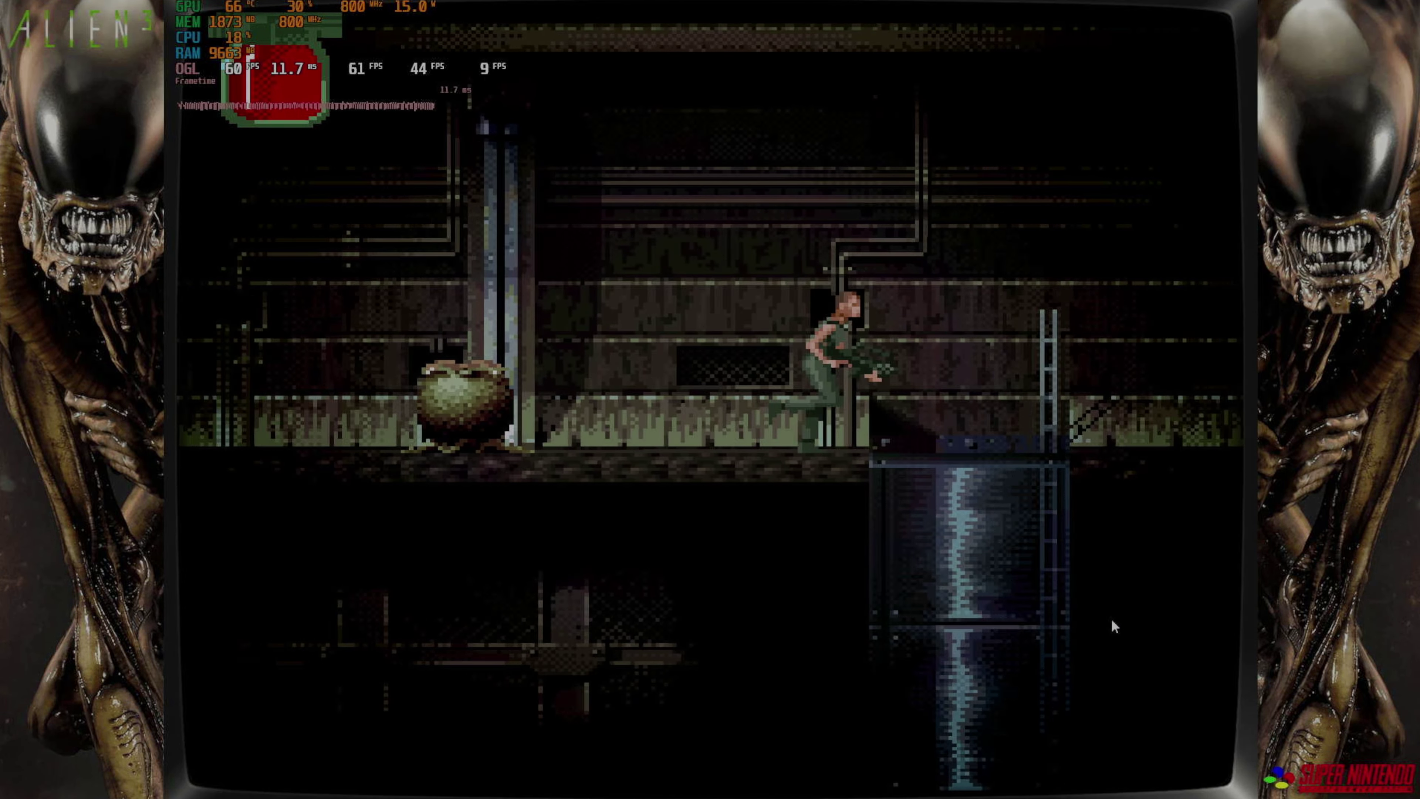
{"action": "key", "text": "c"}
{"action": "key", "text": "x"}
{"action": "key", "text": "Left"}
{"action": "key", "text": "x"}
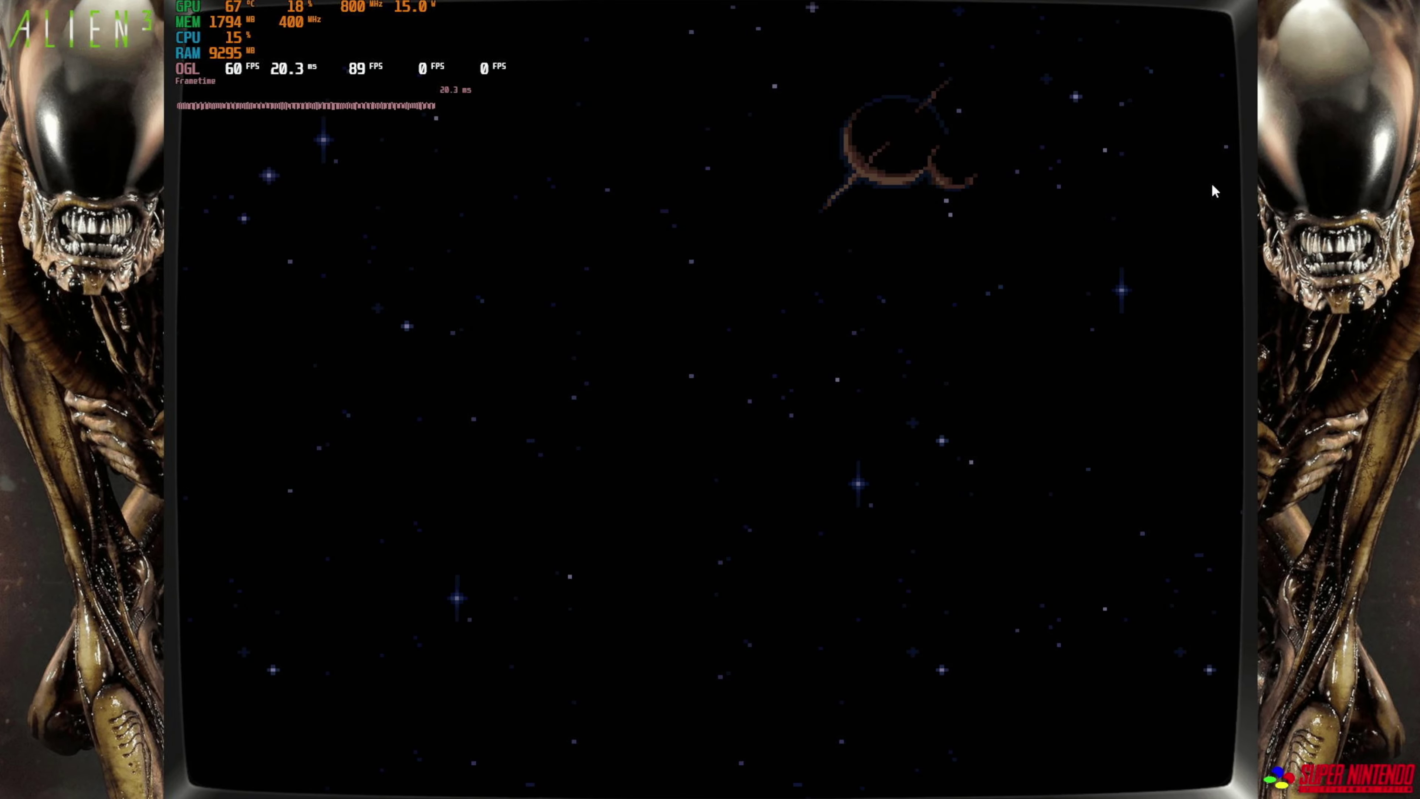
Lower the volume, open RetroArch's Quick Menu over Alien 3 and examine its resume, restart, save state and load state entries
{"action": "key", "text": "XF86AudioLowerVolume"}
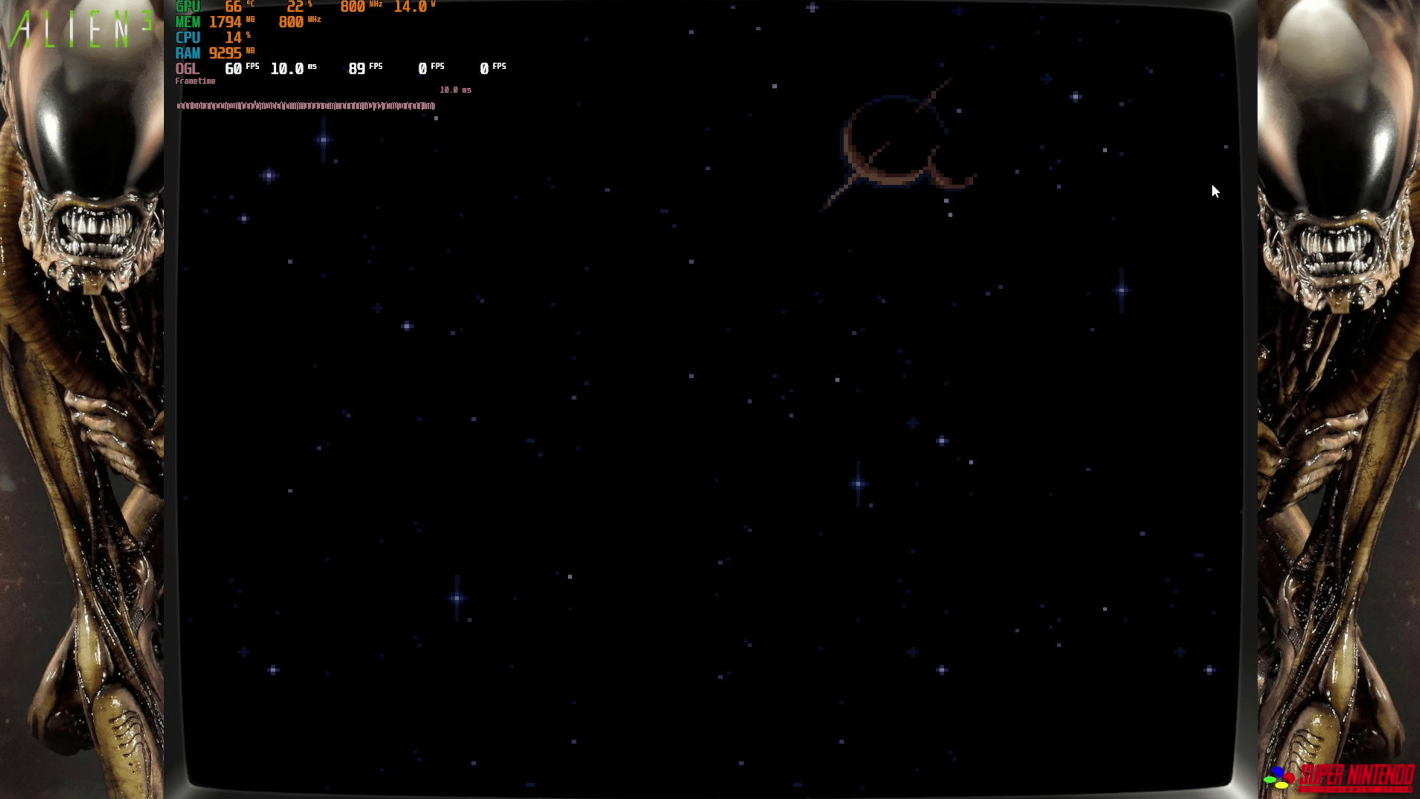
{"action": "key", "text": "F1"}
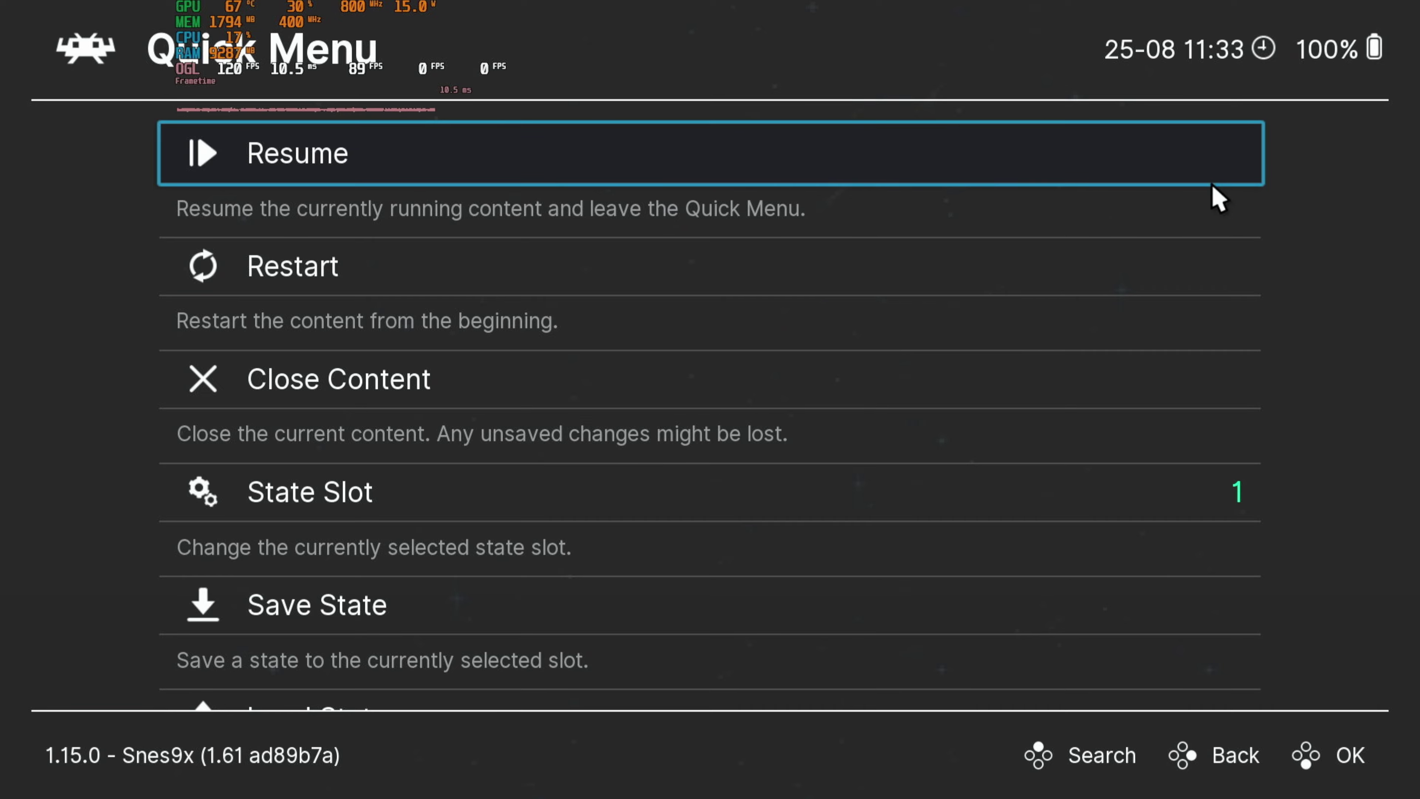
{"action": "key", "text": "Down"}
{"action": "key", "text": "Down"}
{"action": "key", "text": "Down"}
{"action": "key", "text": "Up"}
{"action": "key", "text": "Up"}
{"action": "key", "text": "Down"}
{"action": "key", "text": "Down"}
{"action": "key", "text": "Down"}
{"action": "key", "text": "Down"}
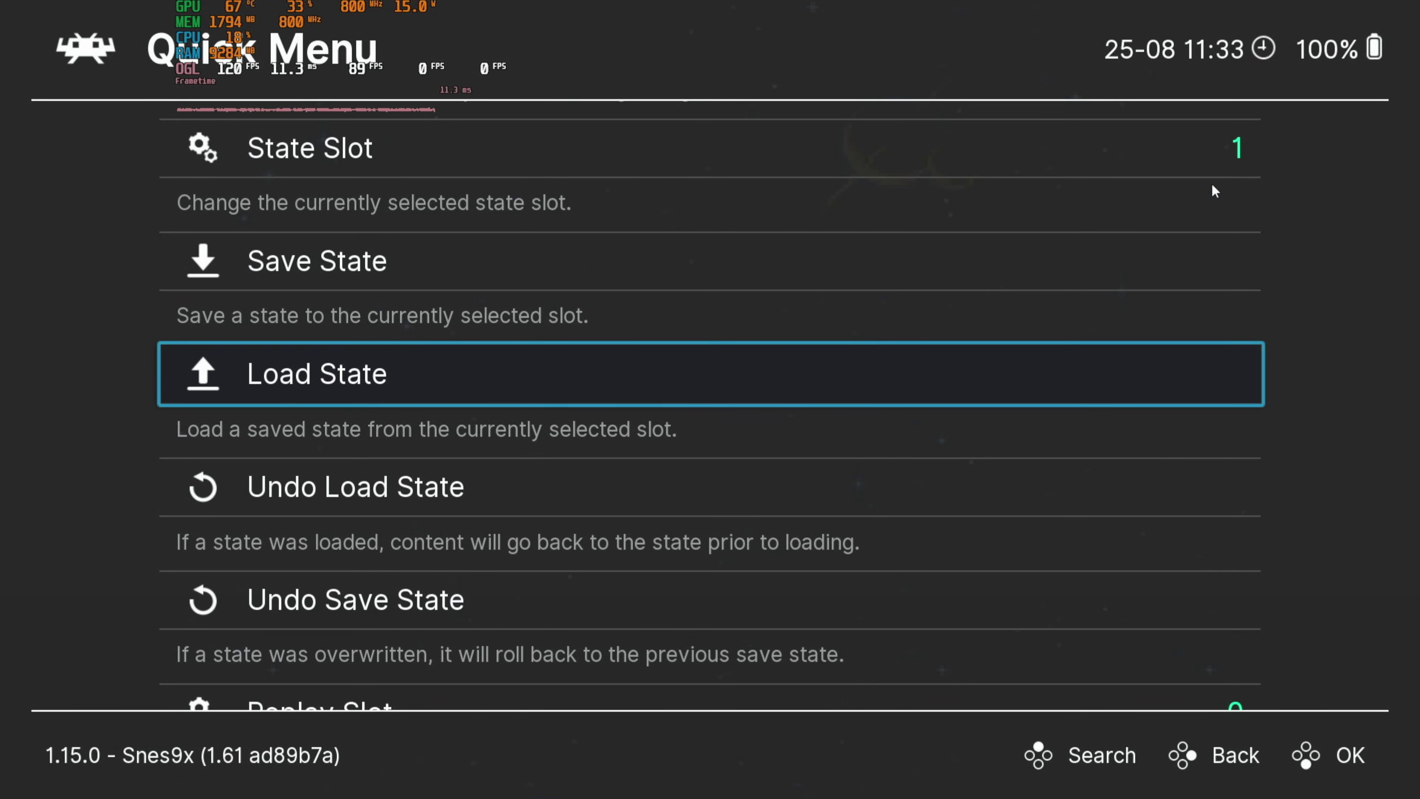
Check the control mode in the Command Center and examine the Quick Menu's undo state, replay and core options entries
{"action": "key", "text": "ctrl+alt+F16"}
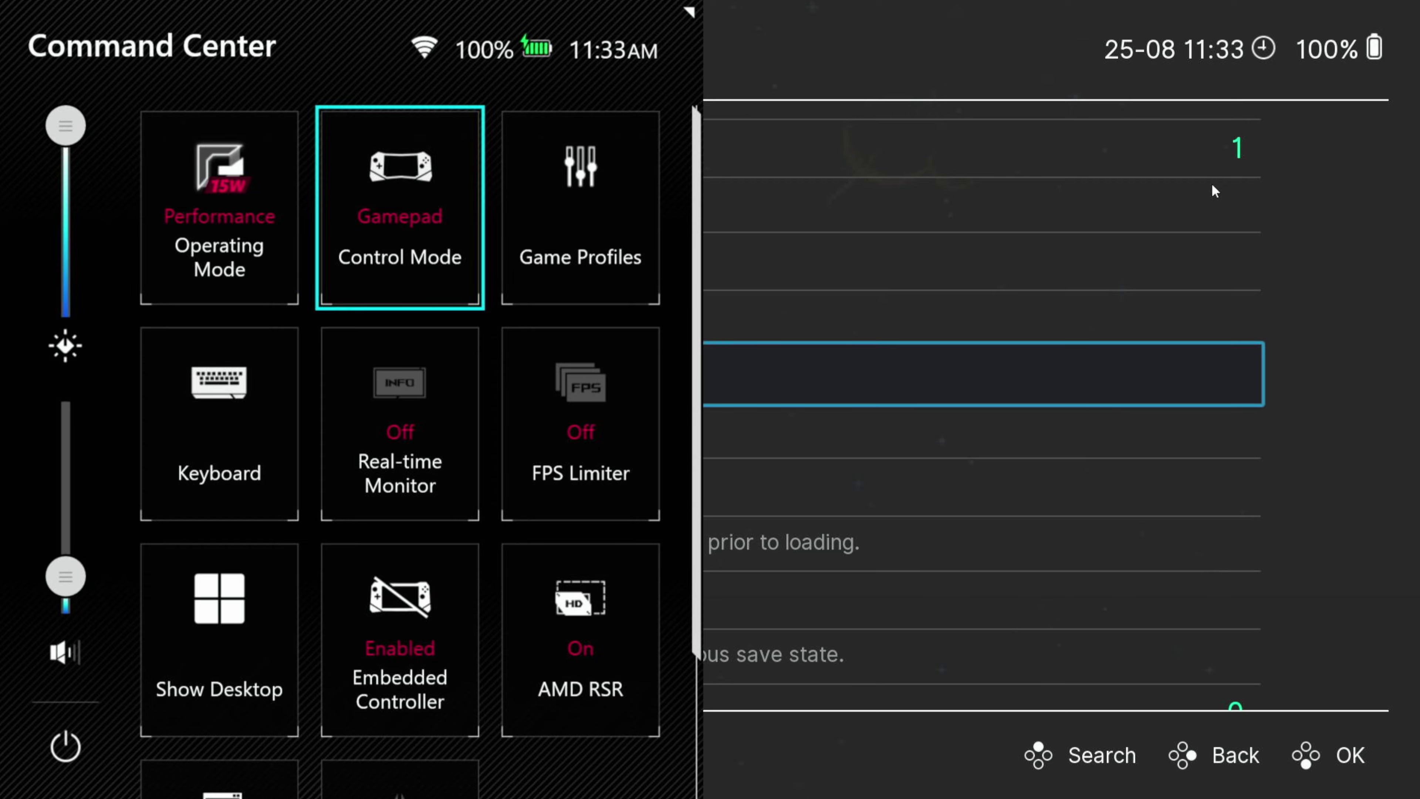
{"action": "key", "text": "ctrl+alt+F16"}
{"action": "key", "text": "Down"}
{"action": "key", "text": "Up"}
{"action": "key", "text": "Up"}
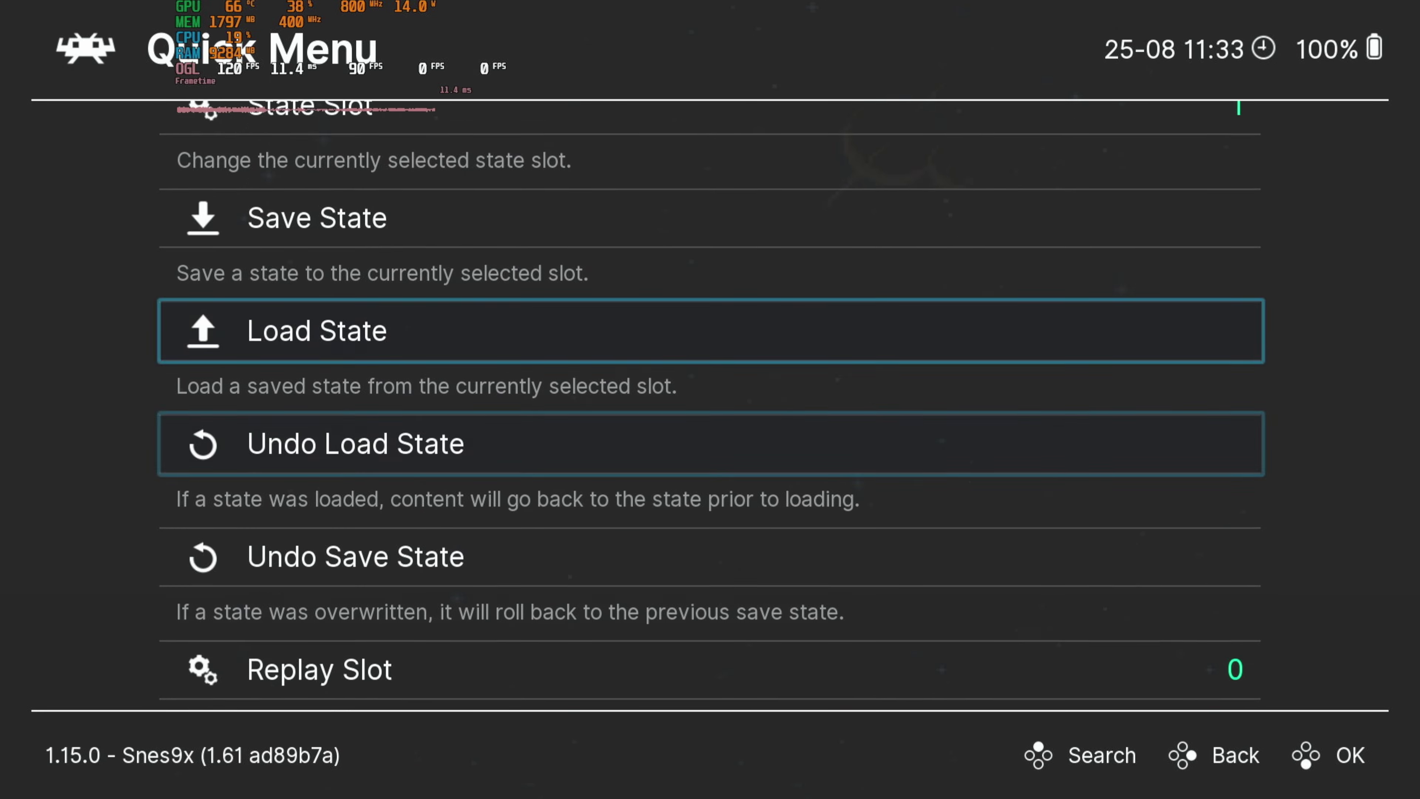
{"action": "key", "text": "Down"}
{"action": "key", "text": "Down"}
{"action": "key", "text": "Down"}
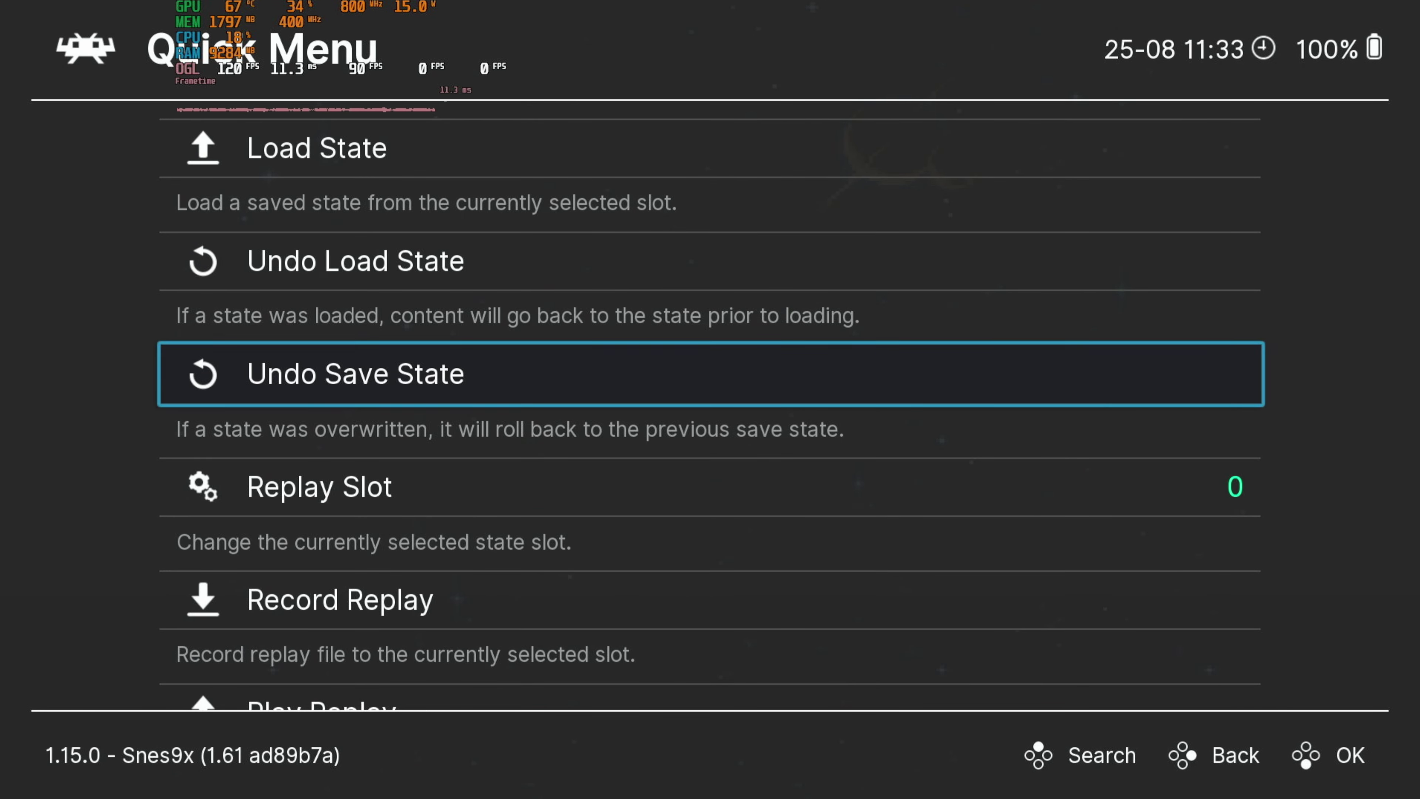
{"action": "key", "text": "Down"}
{"action": "key", "text": "Down"}
{"action": "key", "text": "Up"}
{"action": "key", "text": "Up"}
{"action": "key", "text": "Down"}
{"action": "key", "text": "Down"}
{"action": "key", "text": "Down"}
{"action": "key", "text": "Down"}
{"action": "key", "text": "Down"}
{"action": "key", "text": "Down"}
{"action": "key", "text": "Down"}
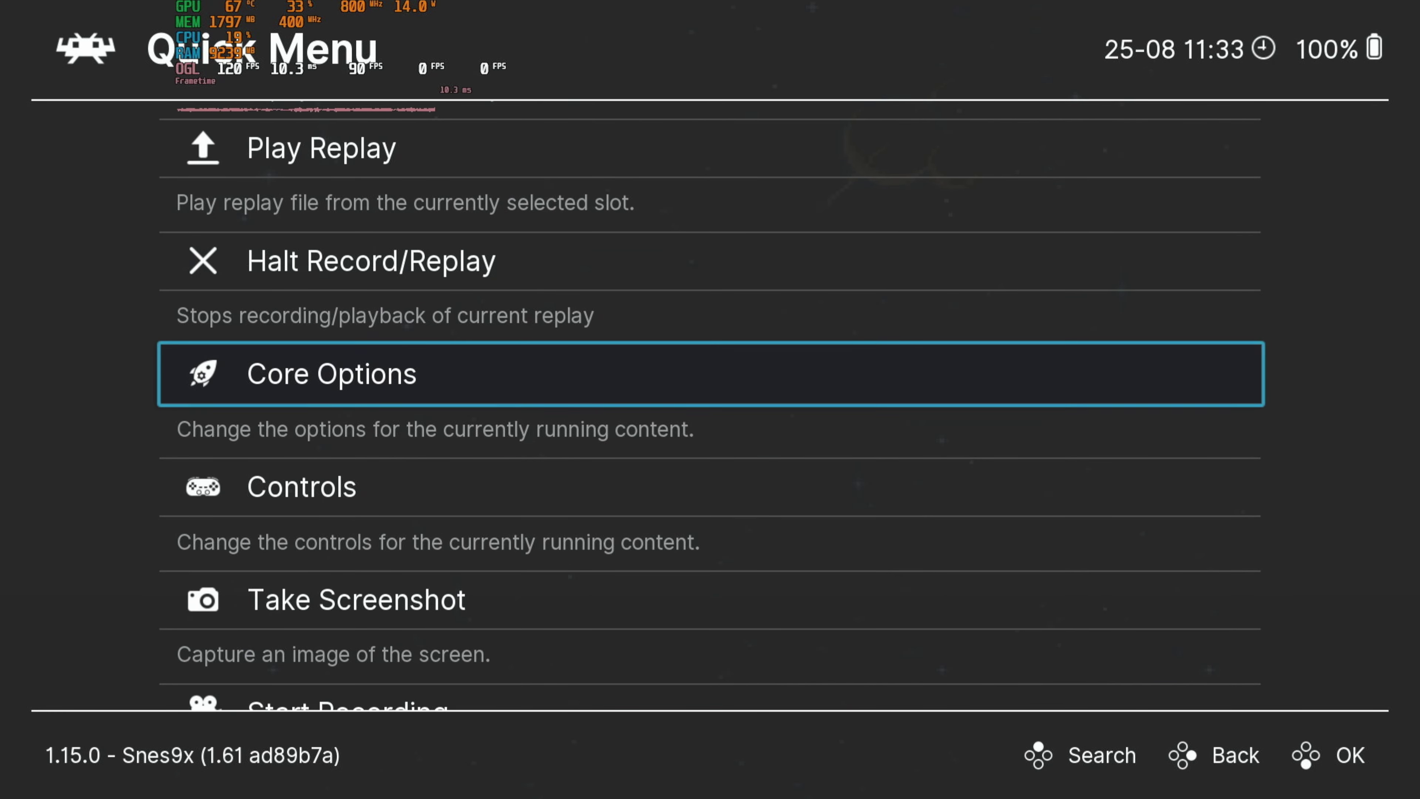
Examine the Quick Menu's Controls section down to Port 5 Controls and return to the menu
{"action": "key", "text": "Up"}
{"action": "key", "text": "Return"}
{"action": "key", "text": "Down"}
{"action": "key", "text": "Down"}
{"action": "key", "text": "Down"}
{"action": "key", "text": "Down"}
{"action": "key", "text": "Down"}
{"action": "key", "text": "Down"}
{"action": "key", "text": "Down"}
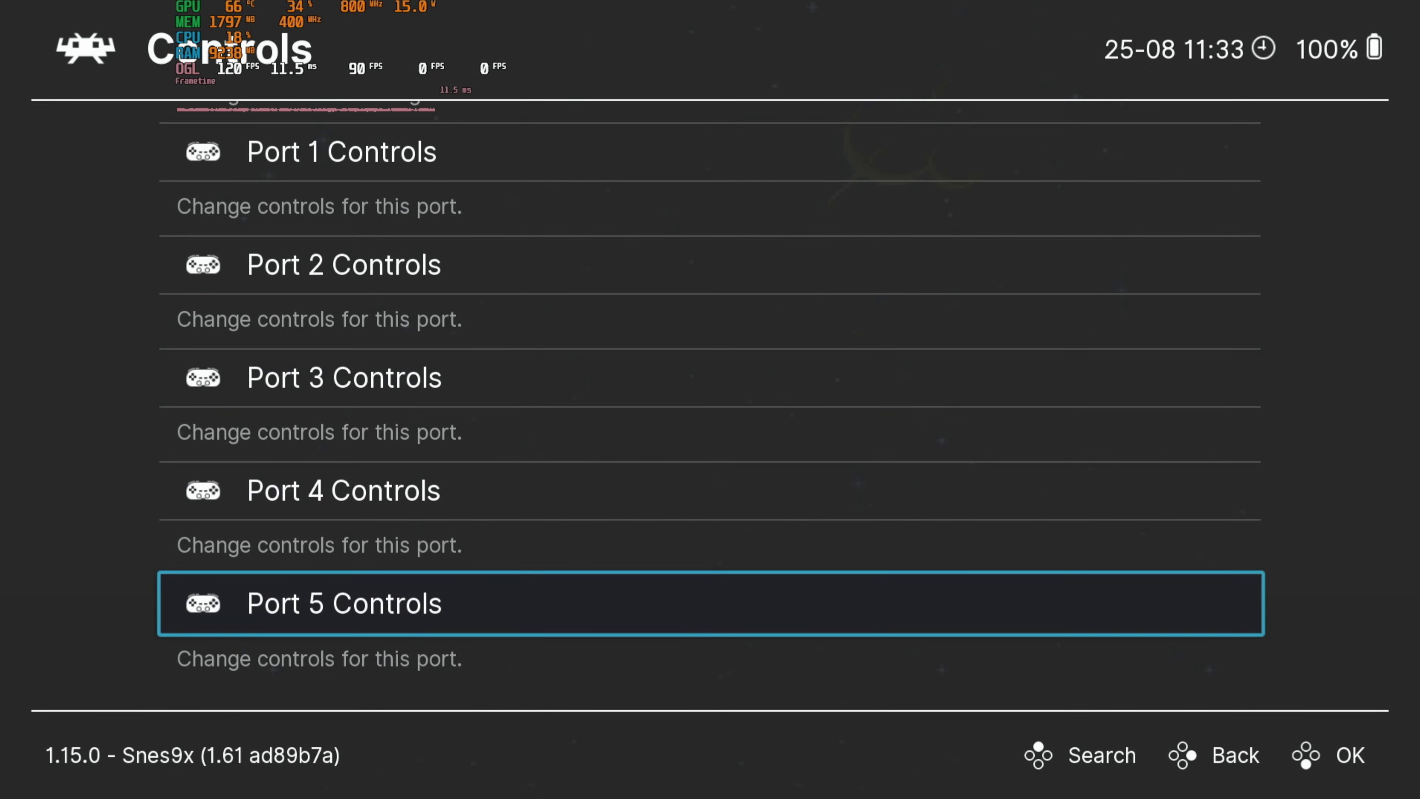
{"action": "key", "text": "BackSpace"}
Examine the Quick Menu's remaining entries, including screenshots, recording, streaming, favorites, On-Screen Overlay and Latency
{"action": "key", "text": "Down"}
{"action": "key", "text": "Down"}
{"action": "key", "text": "Down"}
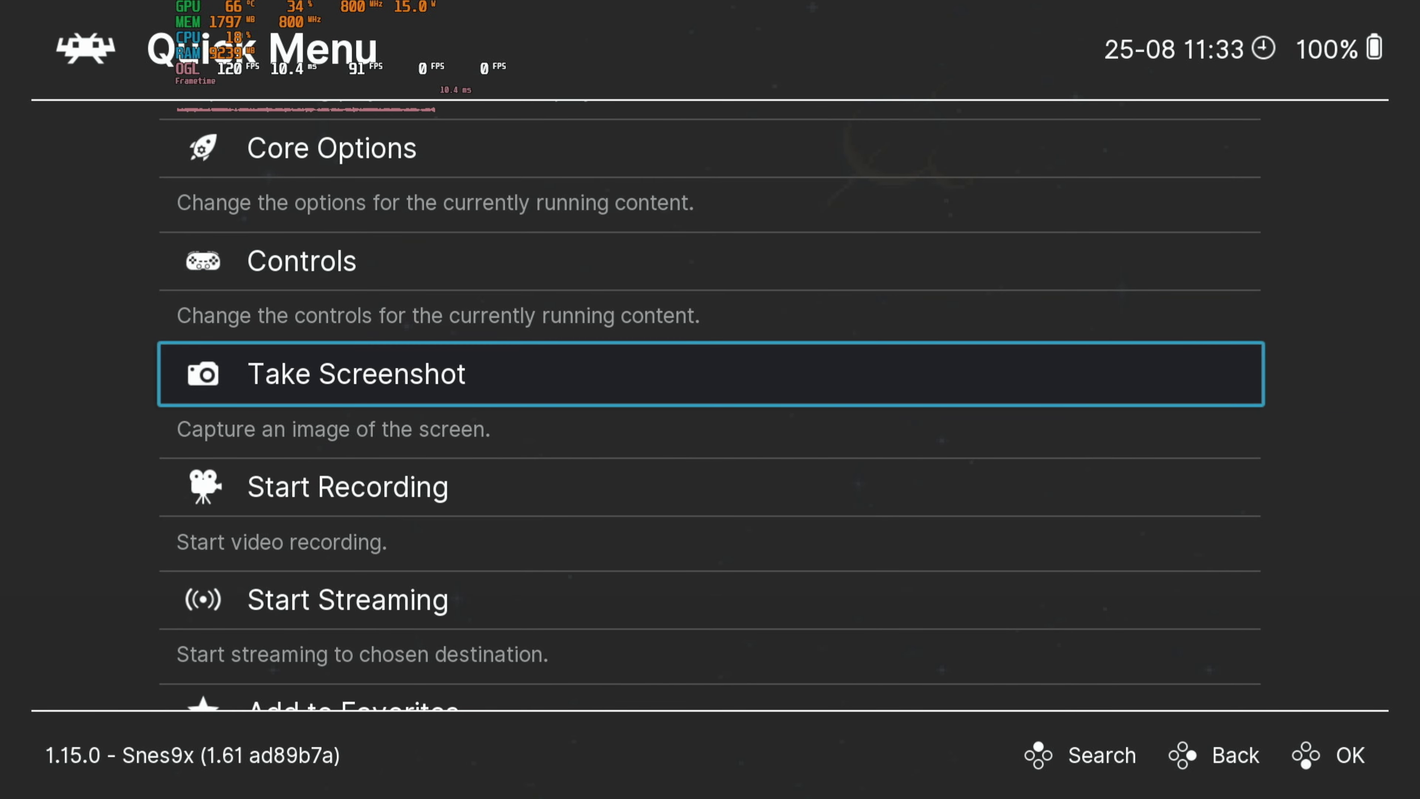
{"action": "key", "text": "Down"}
{"action": "key", "text": "Down"}
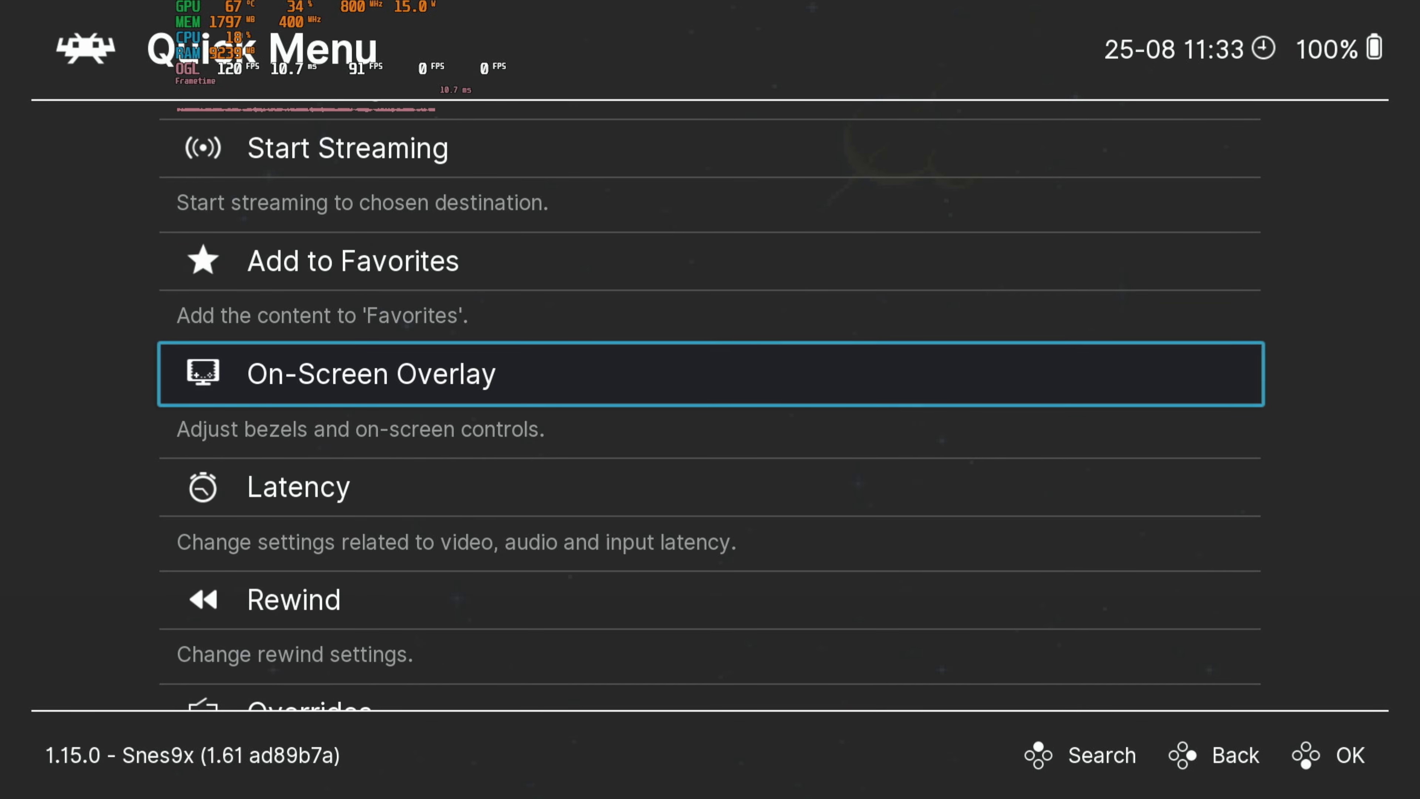
{"action": "key", "text": "Down"}
{"action": "key", "text": "Up"}
{"action": "key", "text": "Up"}
{"action": "key", "text": "Up"}
{"action": "key", "text": "Up"}
{"action": "key", "text": "Up"}
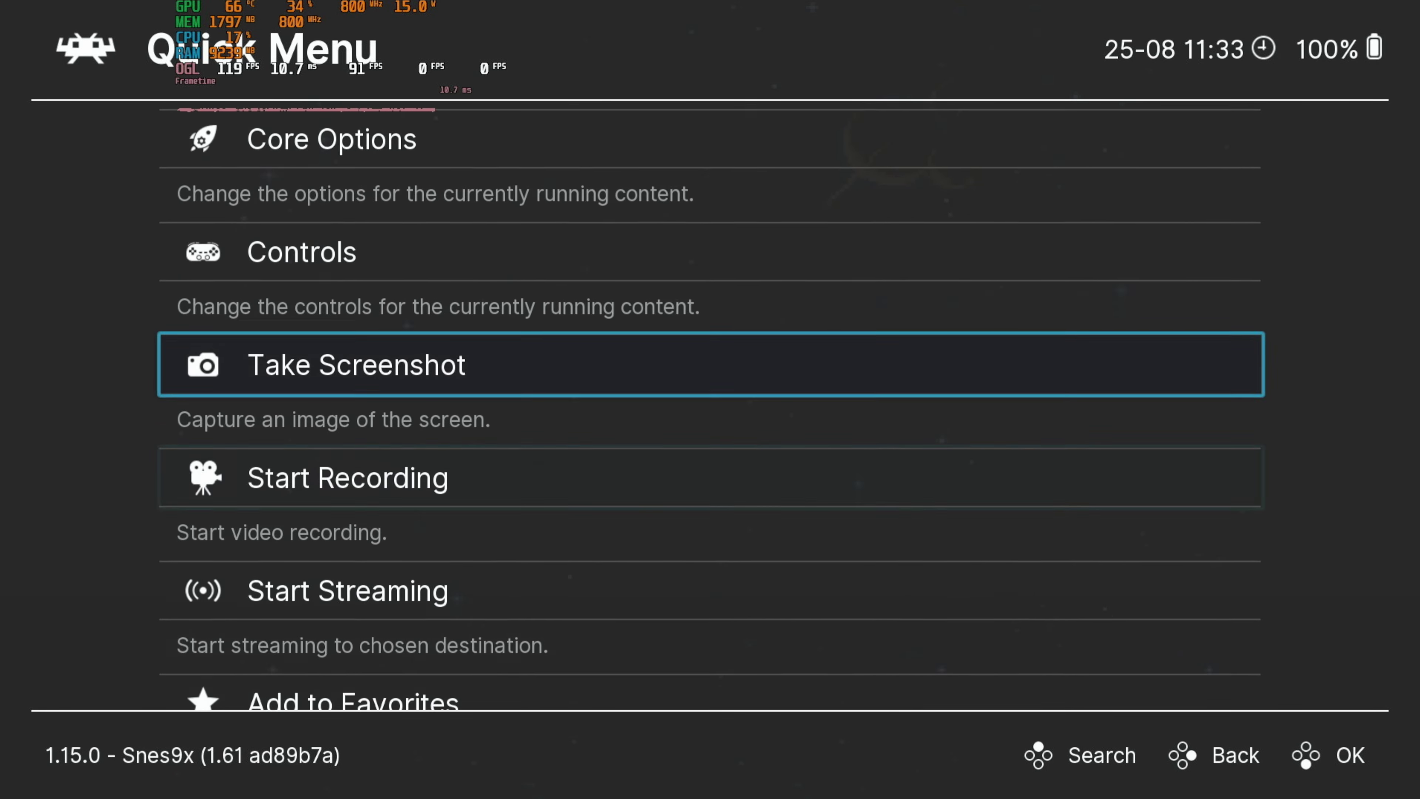
Leave the Quick Menu, switch to RetroArch's Settings and open the Drivers section
{"action": "key", "text": "BackSpace"}
{"action": "key", "text": "Left"}
{"action": "key", "text": "Down"}
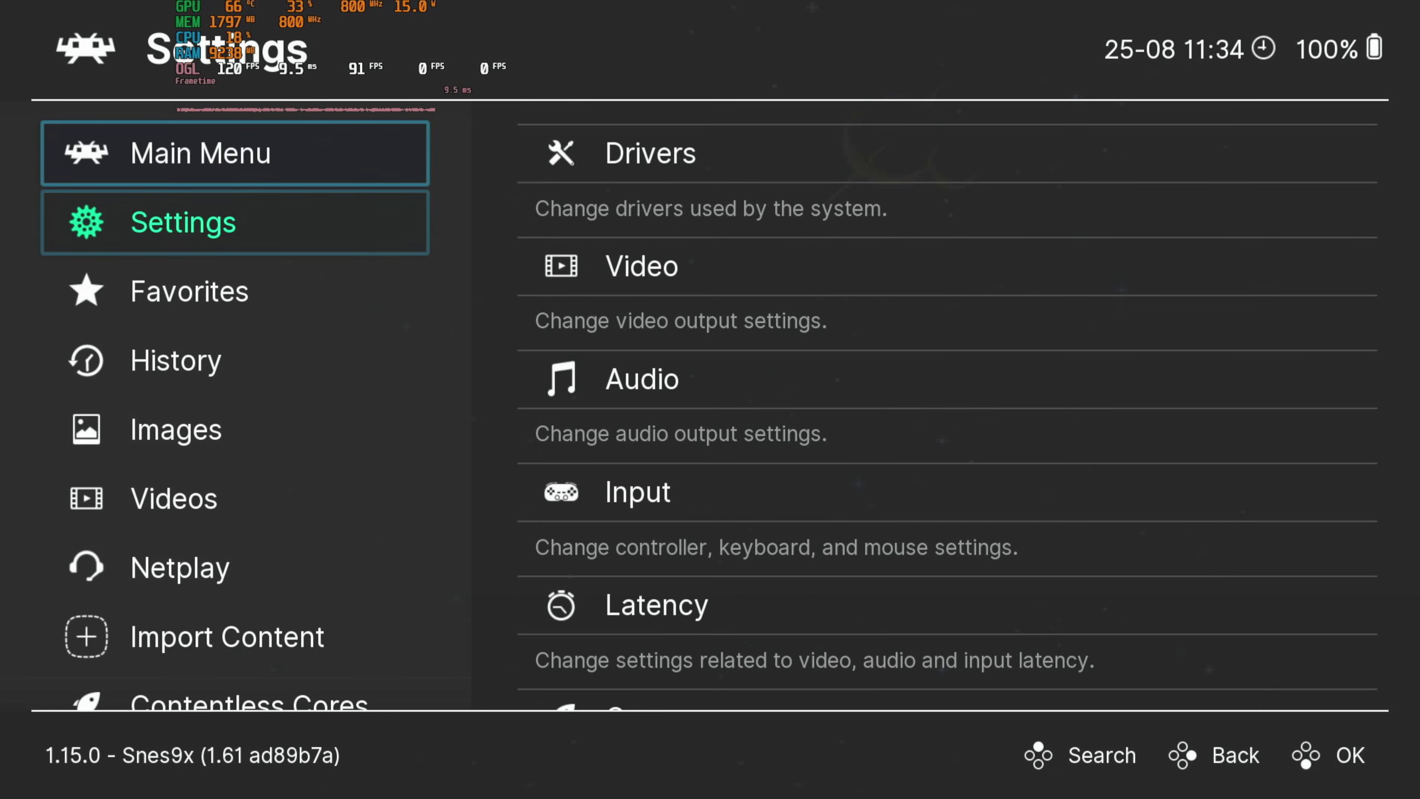
{"action": "key", "text": "Right"}
{"action": "key", "text": "Up"}
{"action": "key", "text": "Up"}
{"action": "key", "text": "Up"}
{"action": "key", "text": "Up"}
{"action": "key", "text": "Up"}
{"action": "key", "text": "Up"}
{"action": "key", "text": "Up"}
{"action": "key", "text": "Up"}
{"action": "key", "text": "Up"}
{"action": "key", "text": "Up"}
{"action": "key", "text": "Up"}
{"action": "key", "text": "Up"}
{"action": "key", "text": "Up"}
{"action": "key", "text": "Up"}
{"action": "key", "text": "Up"}
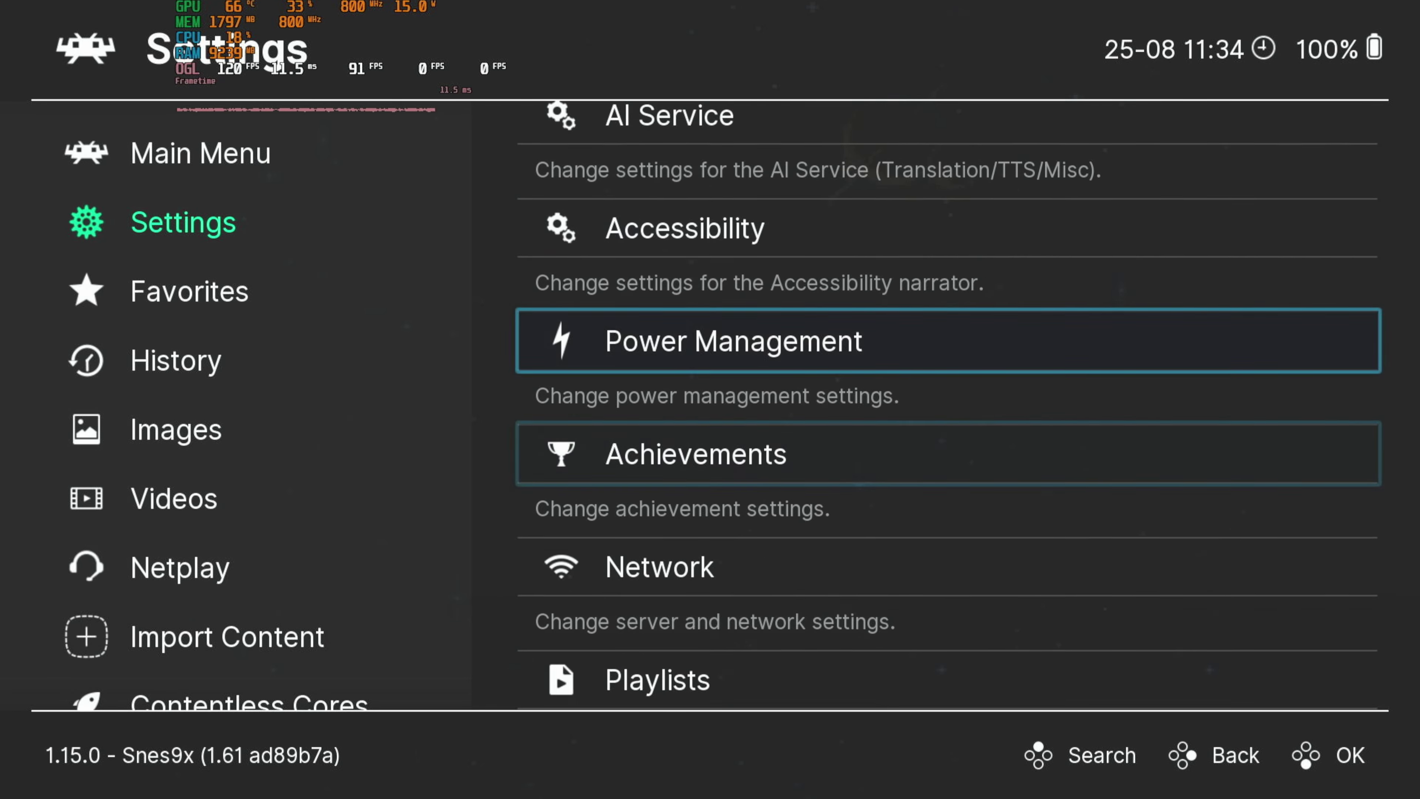
{"action": "key", "text": "Up"}
{"action": "key", "text": "Up"}
{"action": "key", "text": "Up"}
{"action": "key", "text": "Up"}
{"action": "key", "text": "Up"}
{"action": "key", "text": "Up"}
{"action": "key", "text": "Up"}
{"action": "key", "text": "Up"}
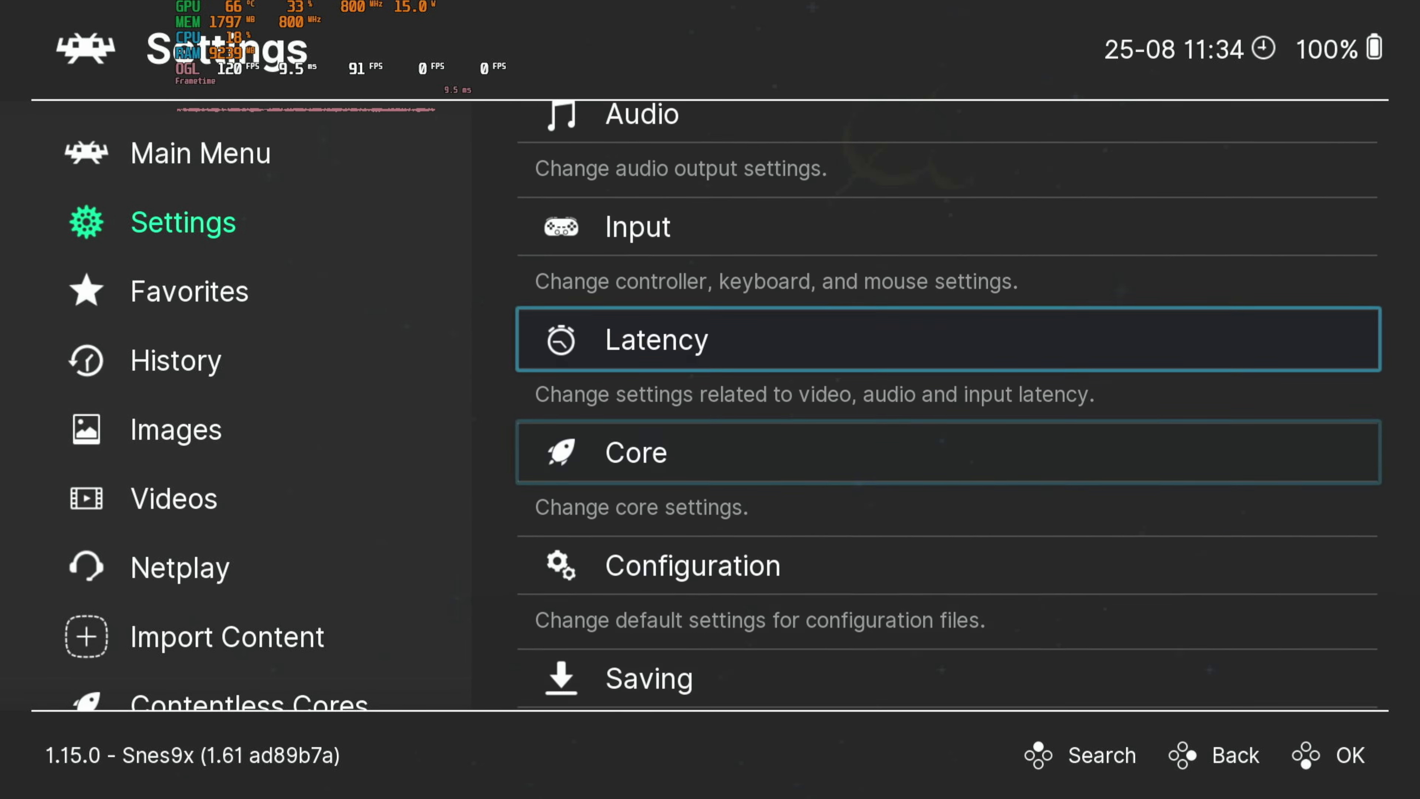
{"action": "key", "text": "Down"}
{"action": "key", "text": "Return"}
Examine the available video drivers, including vulkan and glcore, and return to the Drivers list without choosing another one
{"action": "key", "text": "Down"}
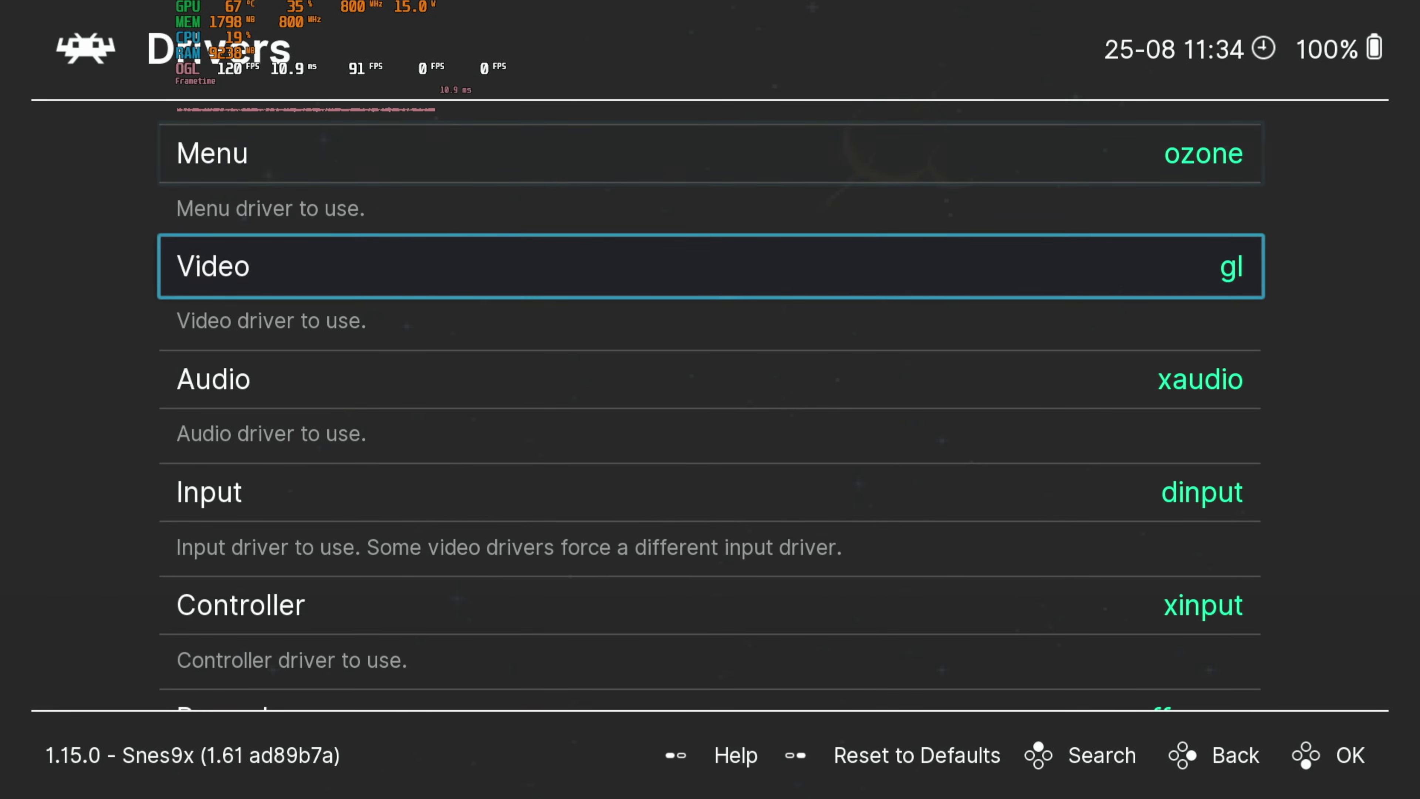
{"action": "key", "text": "Return"}
{"action": "key", "text": "Down"}
{"action": "key", "text": "Up"}
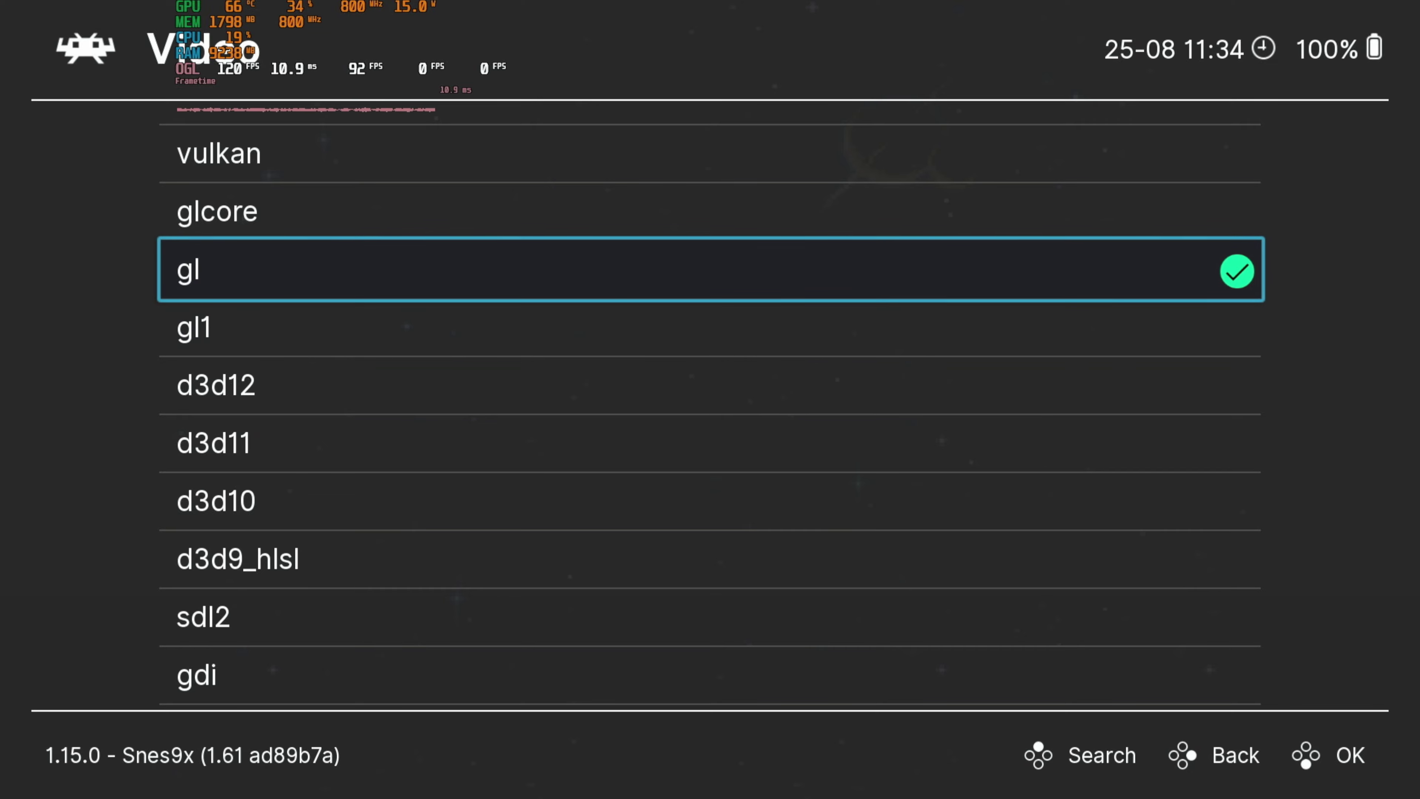
{"action": "key", "text": "Up"}
{"action": "key", "text": "Up"}
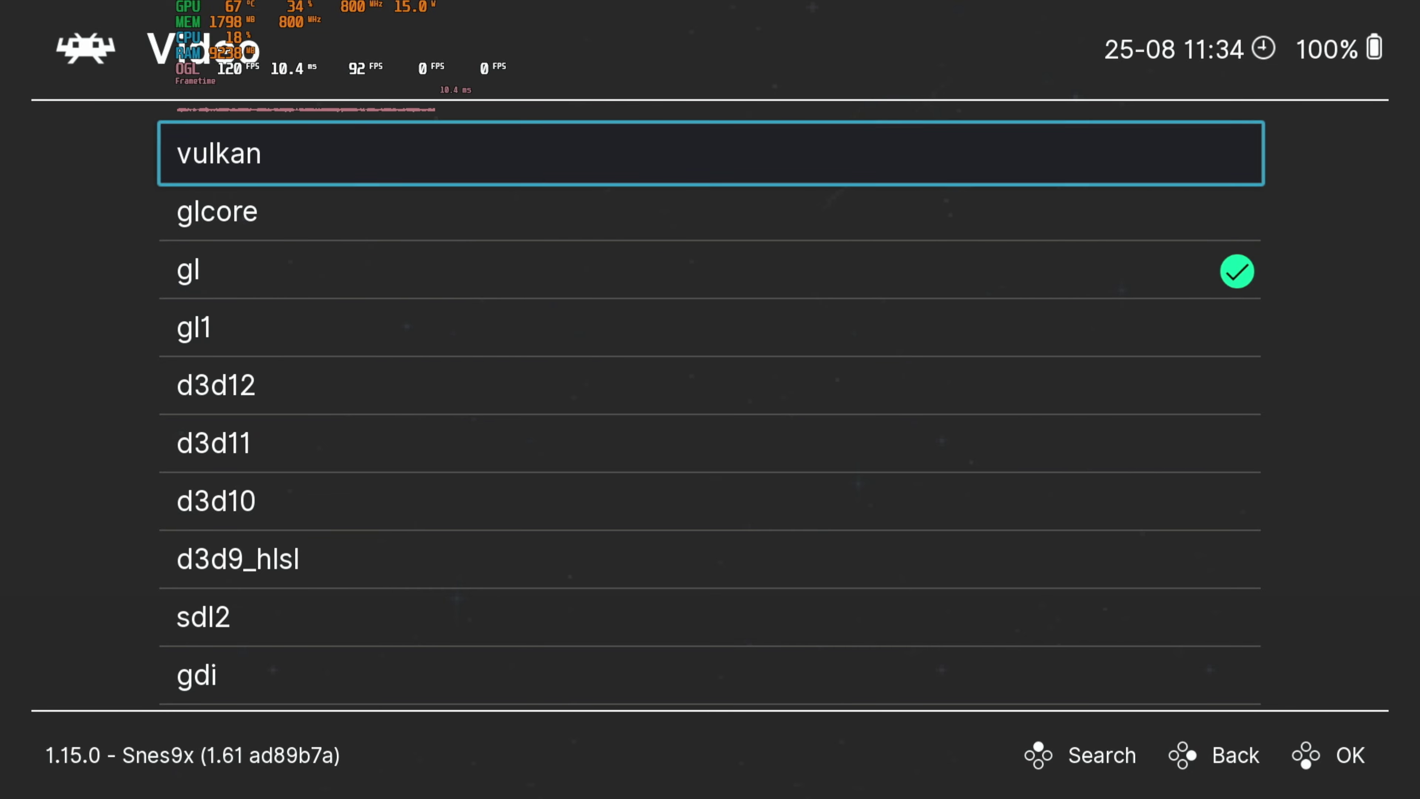
{"action": "key", "text": "BackSpace"}
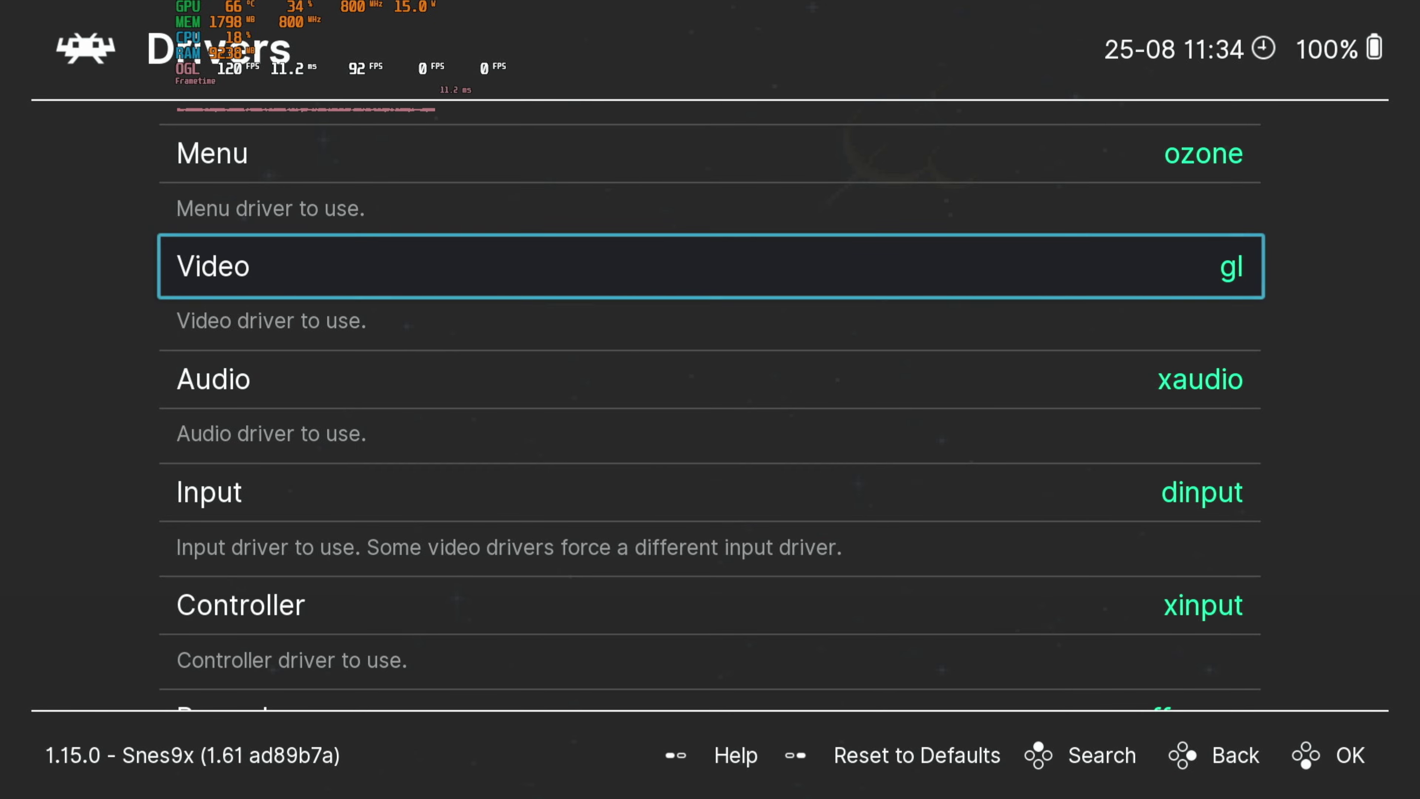
{"action": "key", "text": "Return"}
{"action": "key", "text": "Up"}
{"action": "key", "text": "Up"}
{"action": "key", "text": "Down"}
{"action": "key", "text": "BackSpace"}
Examine the remaining driver entries from Audio down to Camera and Location, and return to the Settings list
{"action": "key", "text": "Down"}
{"action": "key", "text": "Down"}
{"action": "key", "text": "Down"}
{"action": "key", "text": "Down"}
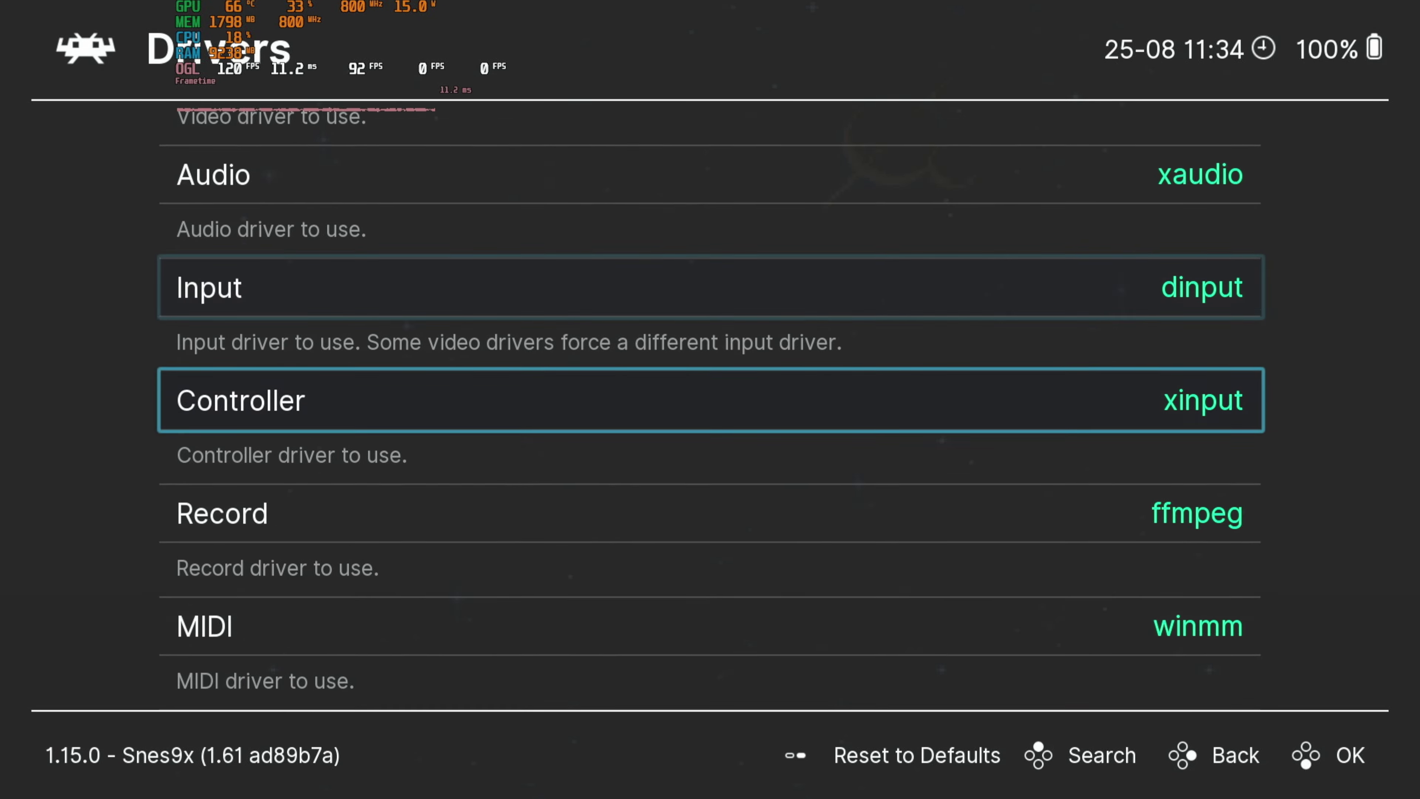
{"action": "key", "text": "Down"}
{"action": "key", "text": "Down"}
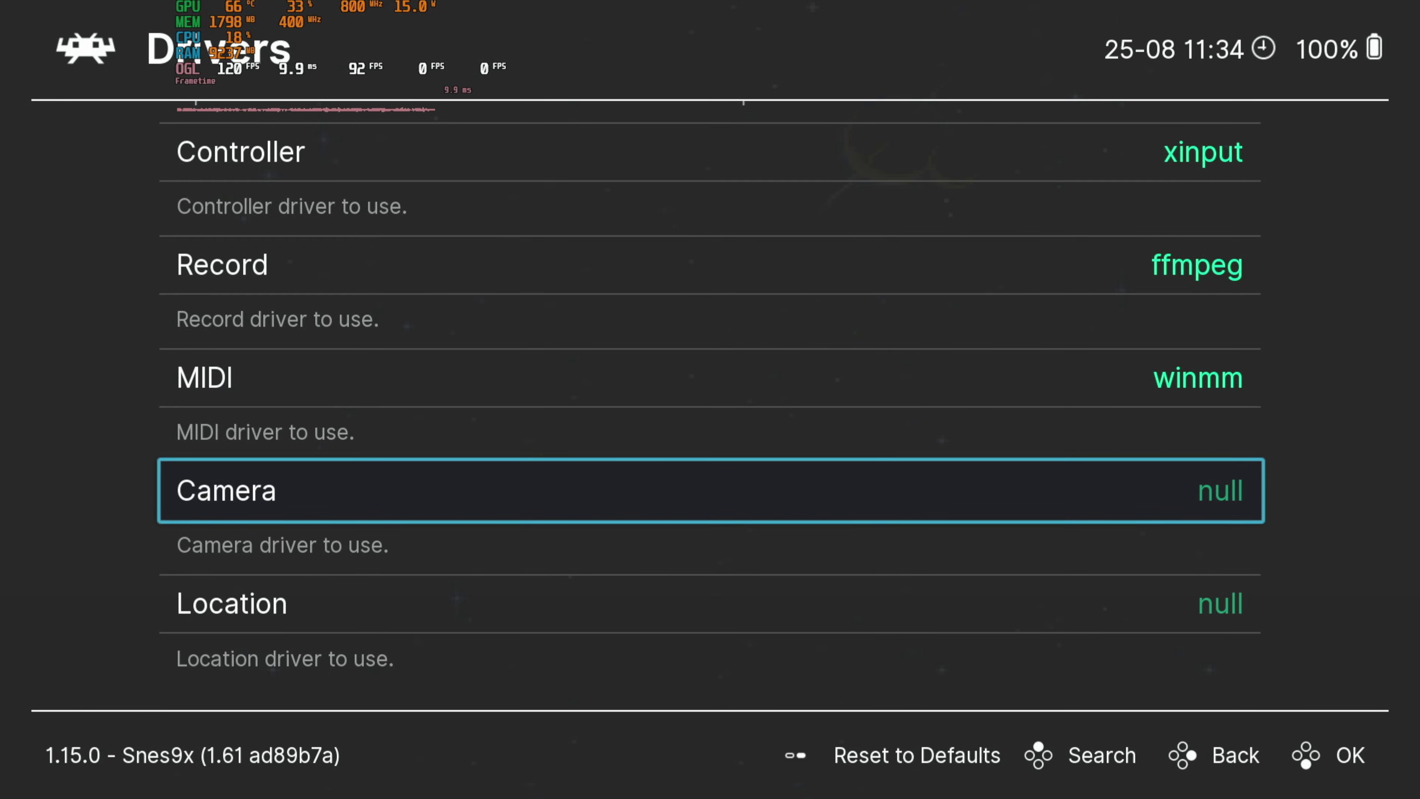
{"action": "key", "text": "BackSpace"}
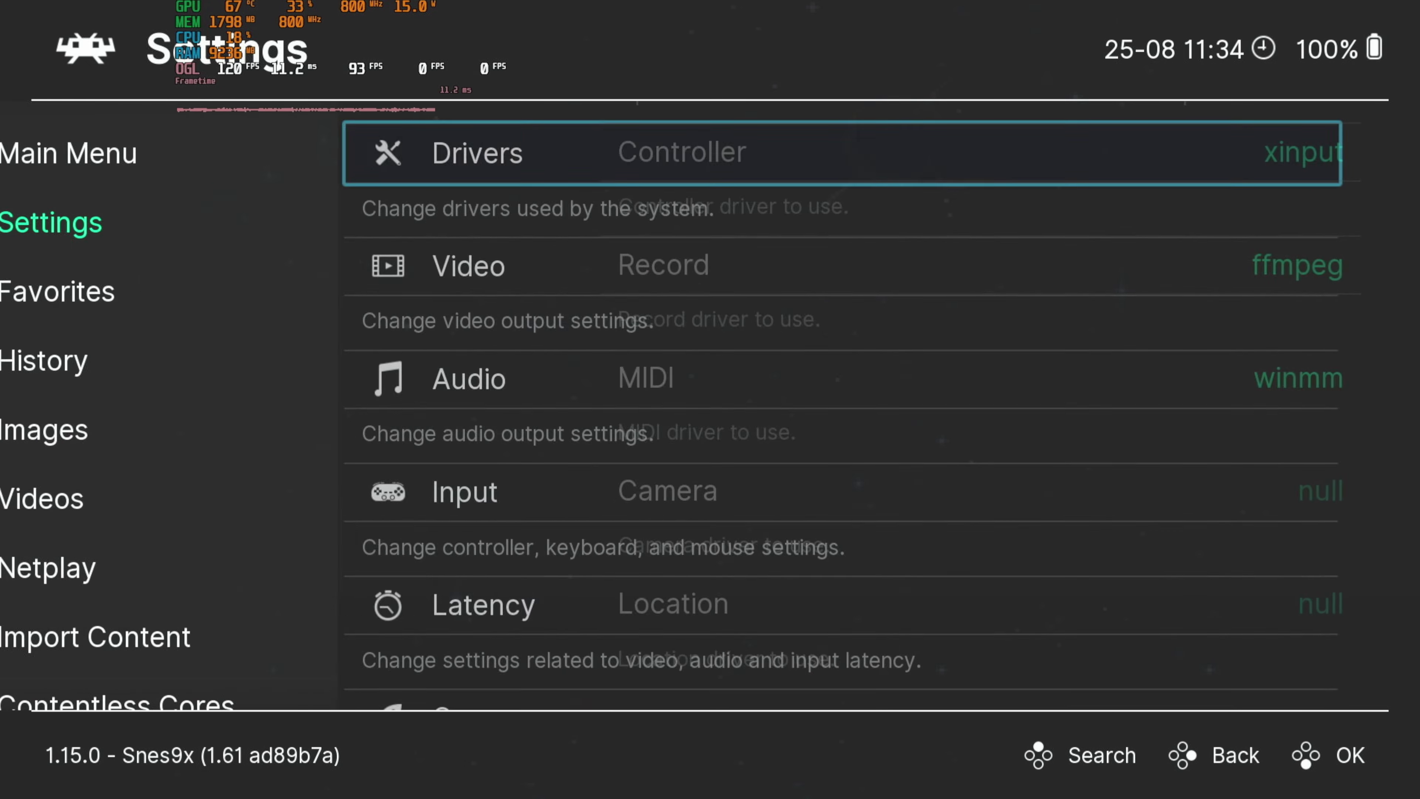
Open the Output section of the Video settings and check its video driver choices
{"action": "key", "text": "Down"}
{"action": "key", "text": "Return"}
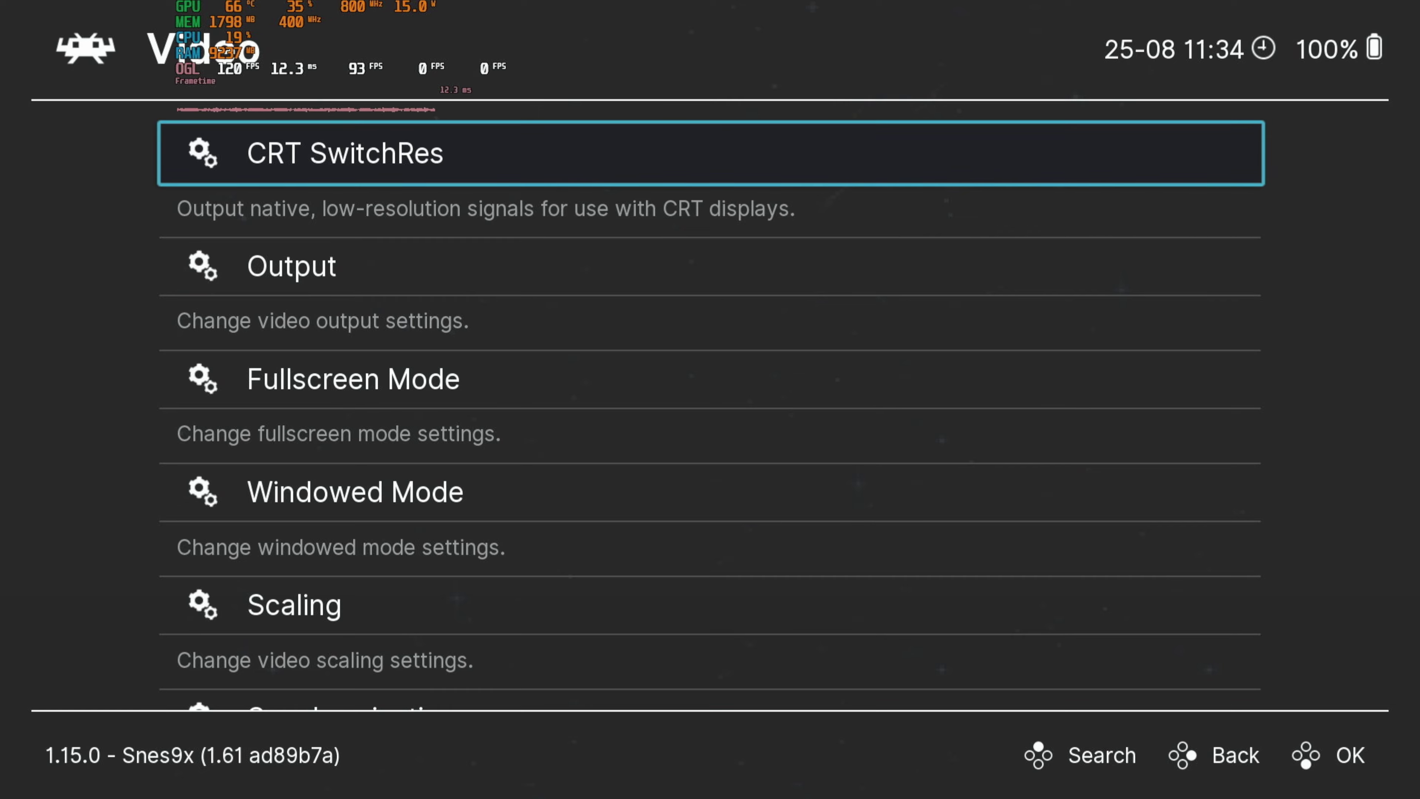
{"action": "key", "text": "Down"}
{"action": "key", "text": "Return"}
{"action": "key", "text": "Down"}
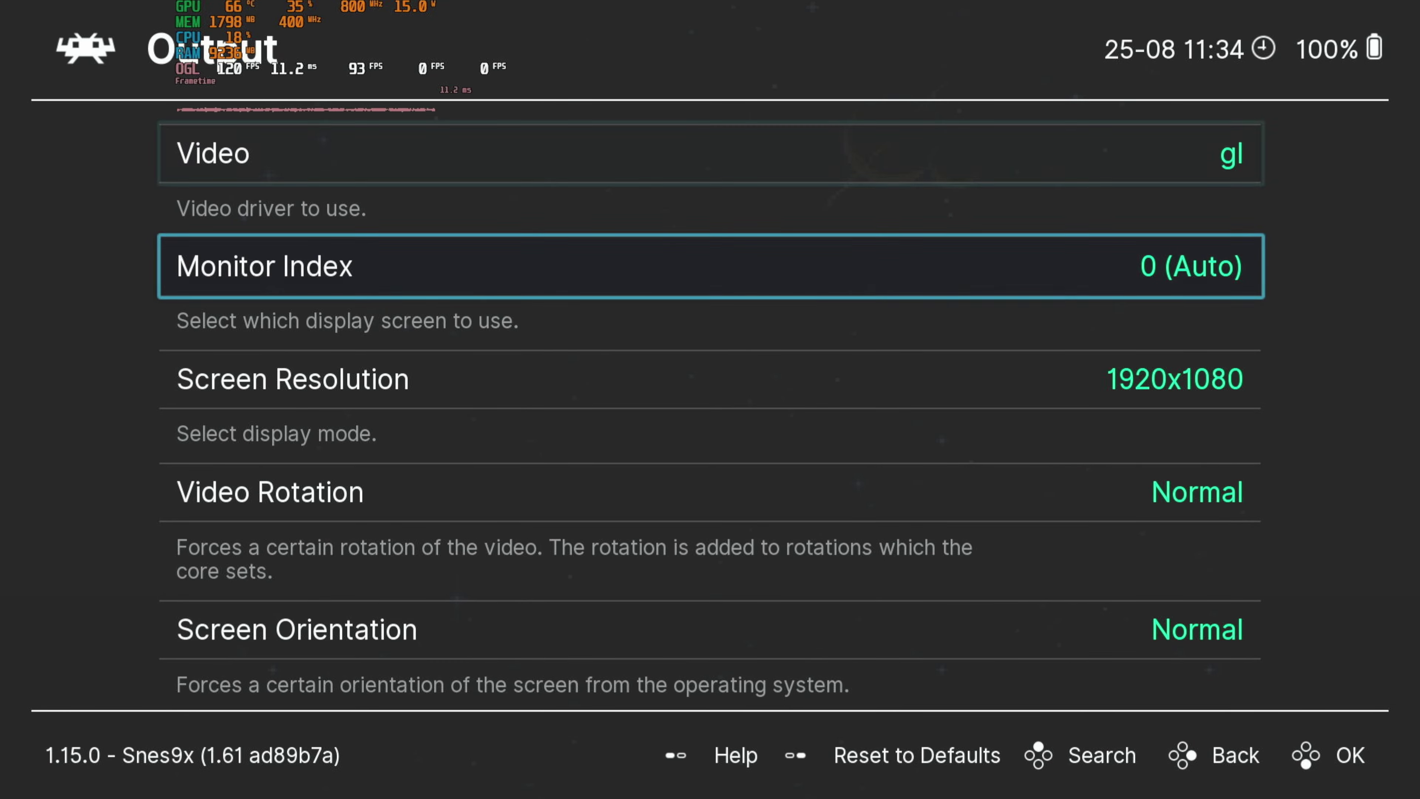
{"action": "key", "text": "Up"}
{"action": "key", "text": "Return"}
{"action": "key", "text": "BackSpace"}
Examine the Screen Resolution choices, including the 1920x1080 refresh rates, and return to Output without choosing one
{"action": "key", "text": "Down"}
{"action": "key", "text": "Down"}
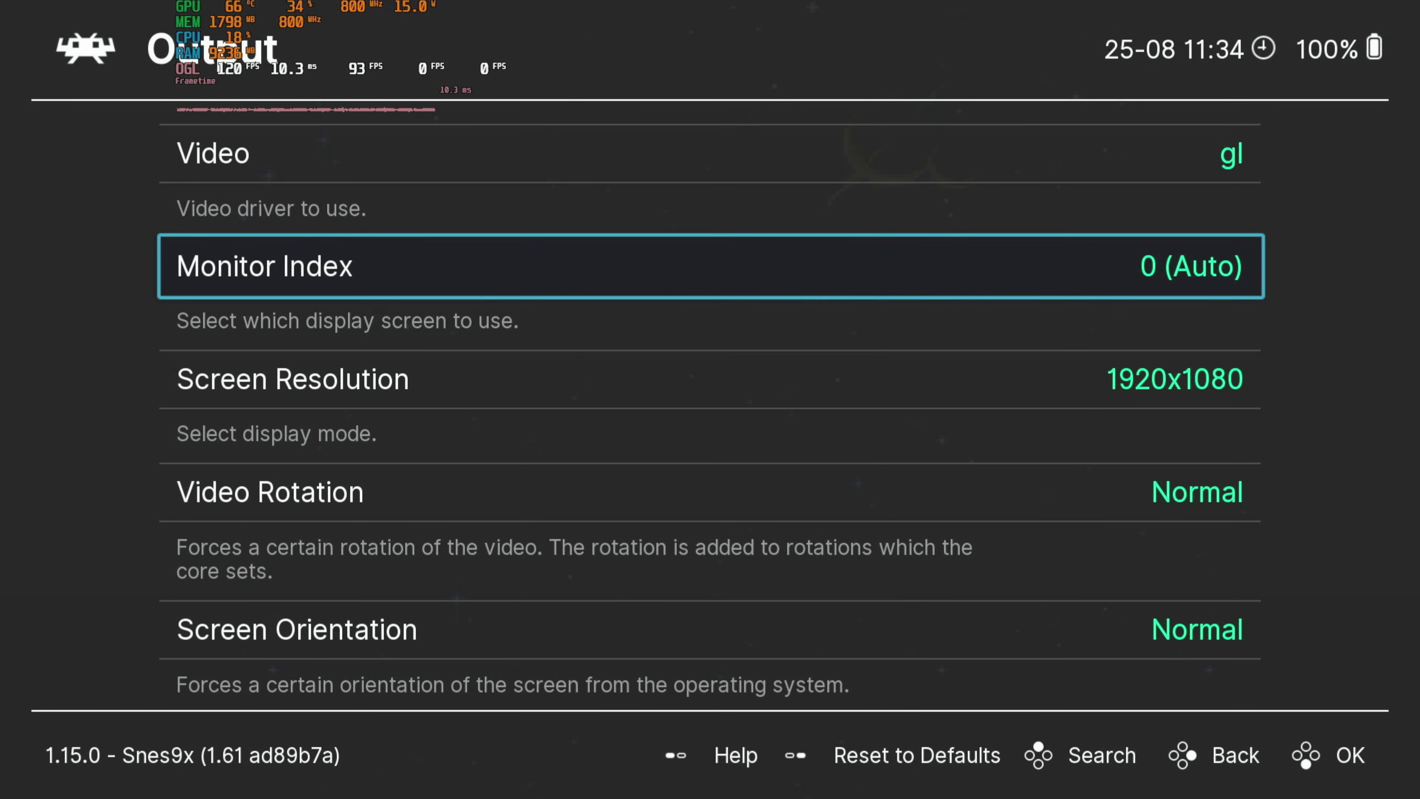
{"action": "key", "text": "Return"}
{"action": "key", "text": "Up"}
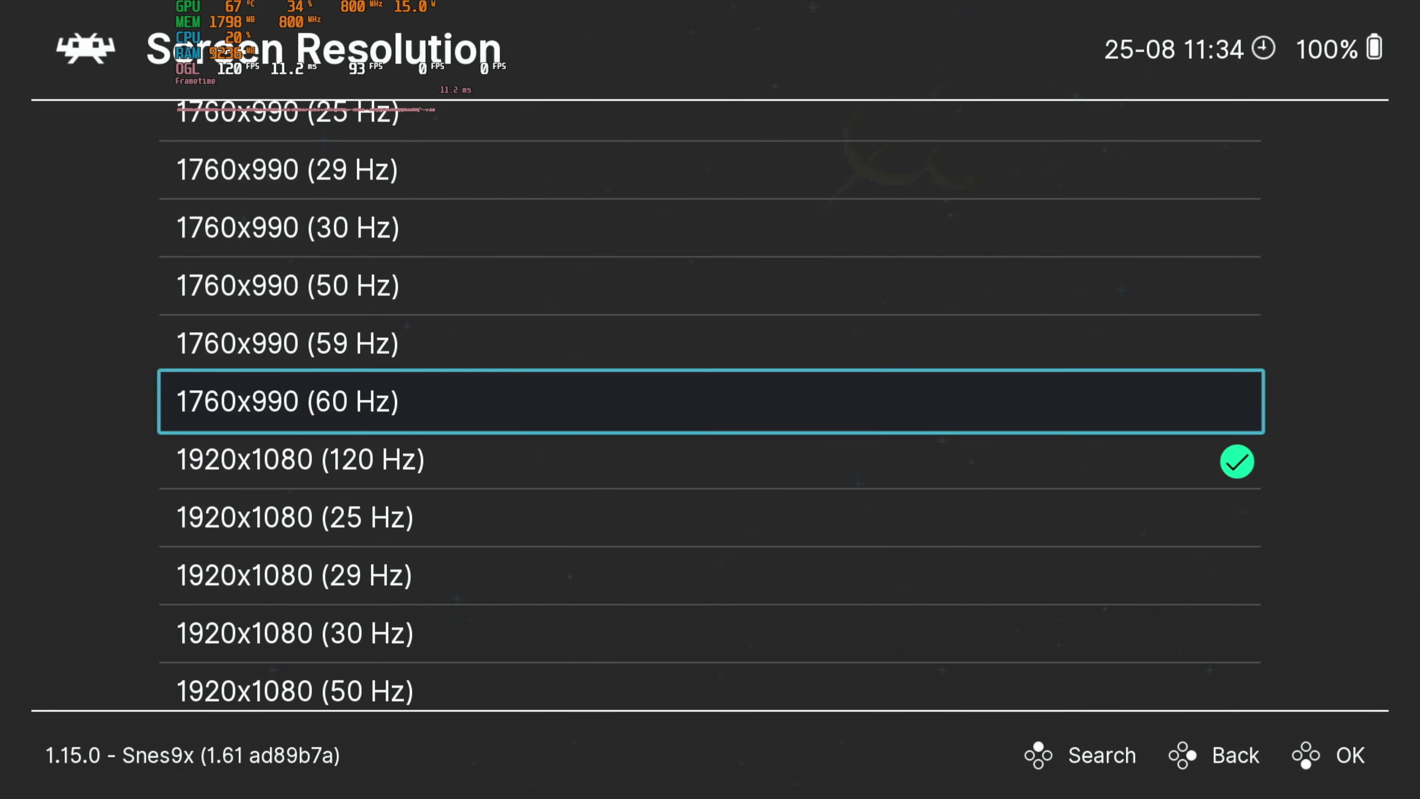
{"action": "key", "text": "Down"}
{"action": "key", "text": "Down"}
{"action": "key", "text": "Down"}
{"action": "key", "text": "Down"}
{"action": "key", "text": "Down"}
{"action": "key", "text": "Down"}
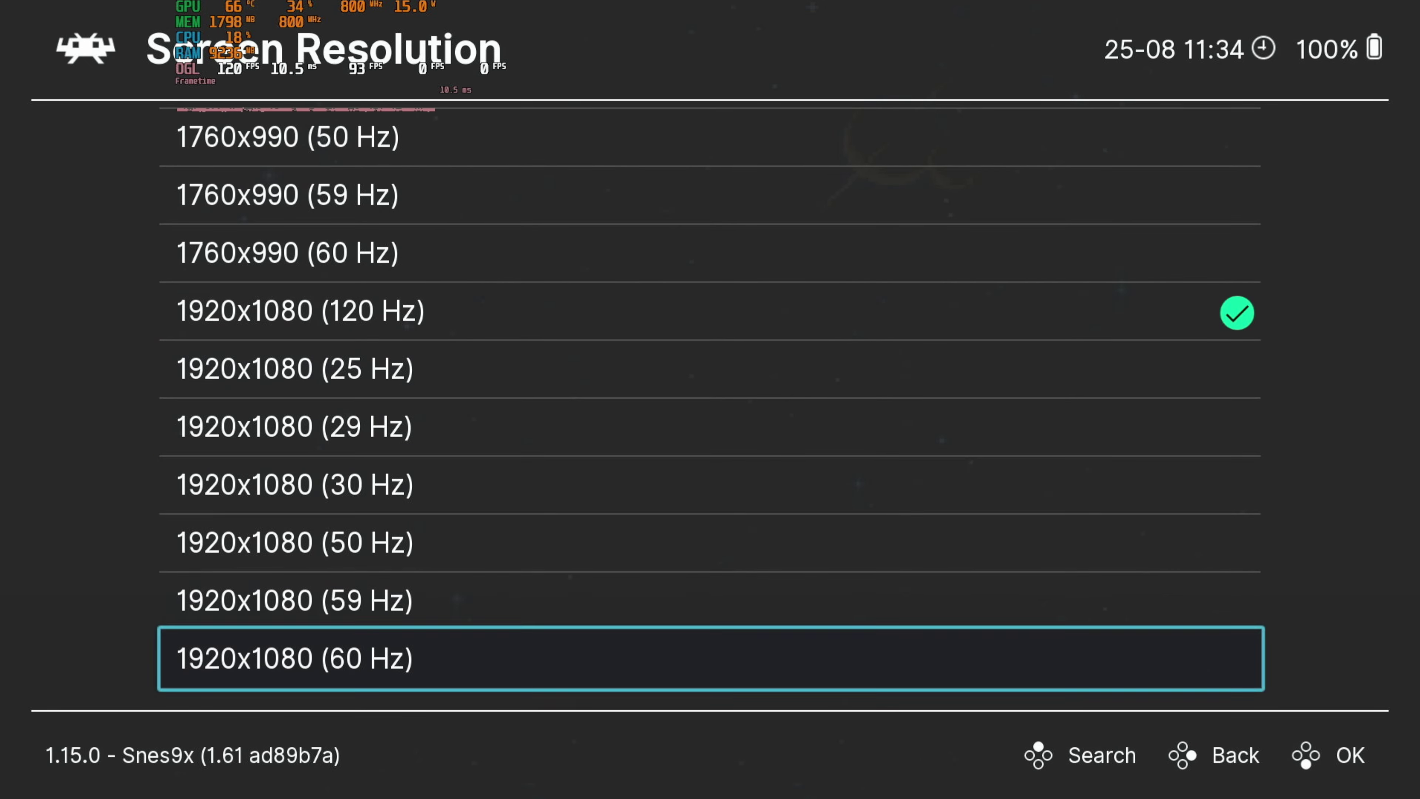
{"action": "key", "text": "Down"}
{"action": "key", "text": "Down"}
{"action": "key", "text": "Down"}
{"action": "key", "text": "Down"}
{"action": "key", "text": "BackSpace"}
Examine the remaining Output settings, from the refresh rate entries to Force-Disable sRGB FBO, and return to Video
{"action": "key", "text": "Down"}
{"action": "key", "text": "Down"}
{"action": "key", "text": "Down"}
{"action": "key", "text": "Down"}
{"action": "key", "text": "Down"}
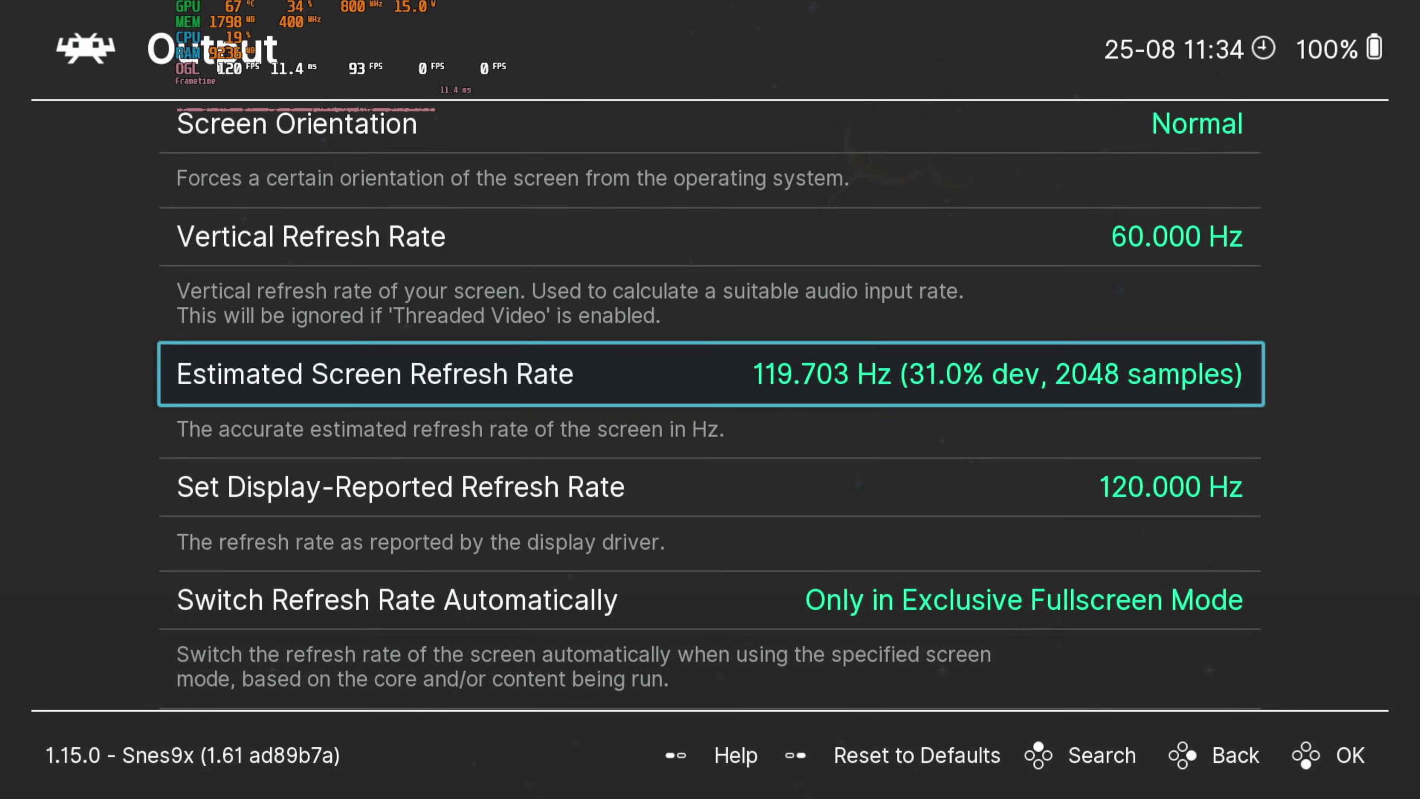
{"action": "key", "text": "Down"}
{"action": "key", "text": "Down"}
{"action": "key", "text": "Down"}
{"action": "key", "text": "Up"}
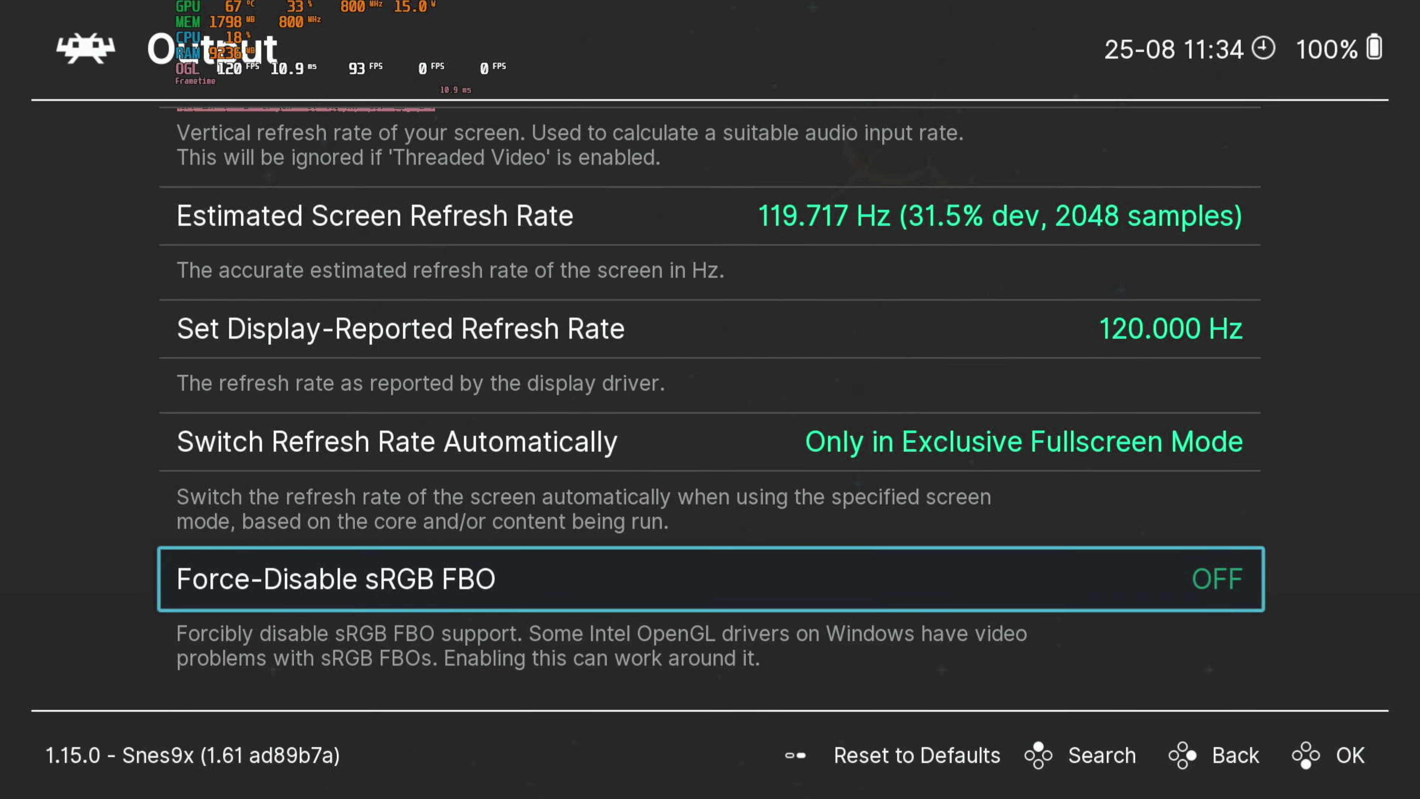
{"action": "key", "text": "BackSpace"}
Examine the Fullscreen Mode and Windowed Mode settings and return to the Video section
{"action": "key", "text": "Down"}
{"action": "key", "text": "Down"}
{"action": "key", "text": "Up"}
{"action": "key", "text": "Return"}
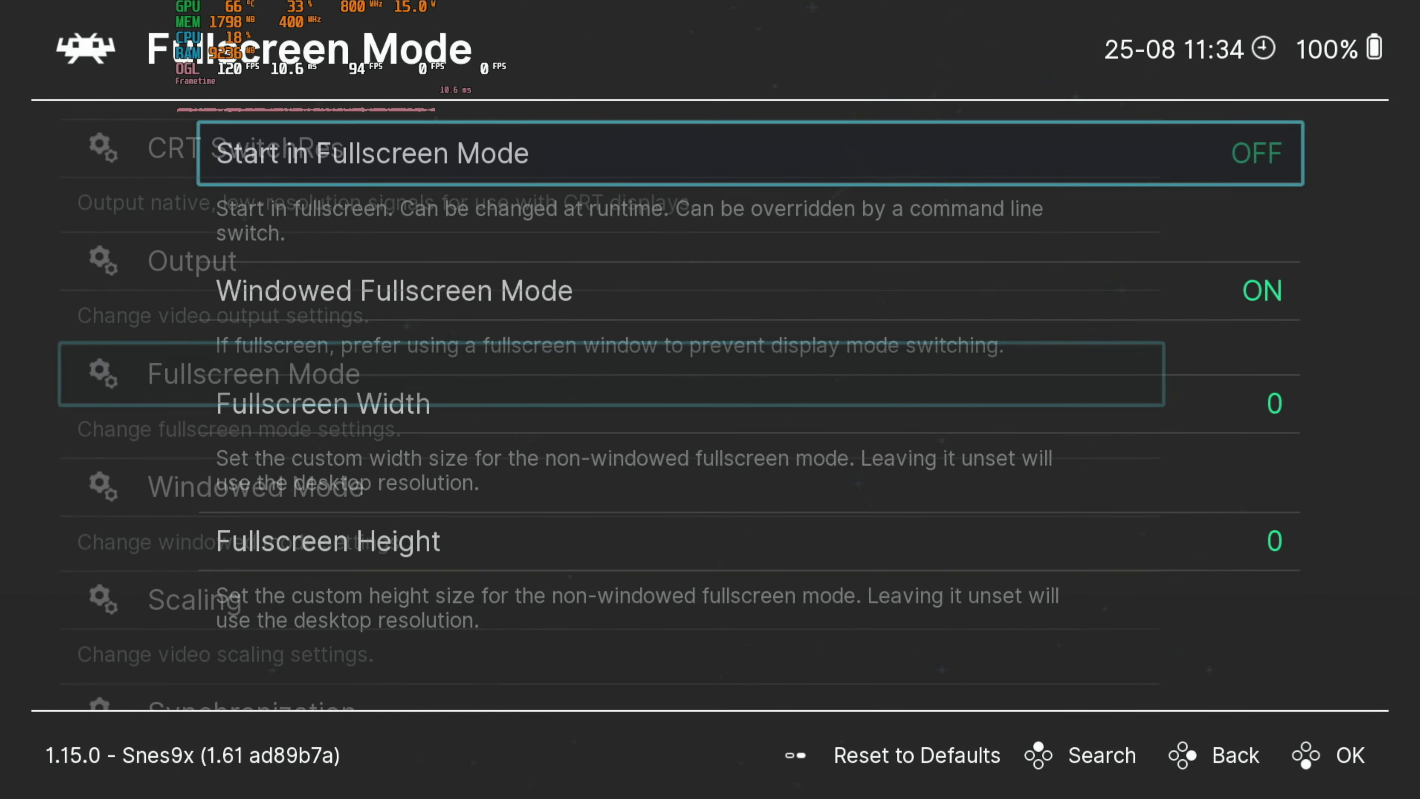
{"action": "key", "text": "BackSpace"}
{"action": "key", "text": "Down"}
{"action": "key", "text": "Return"}
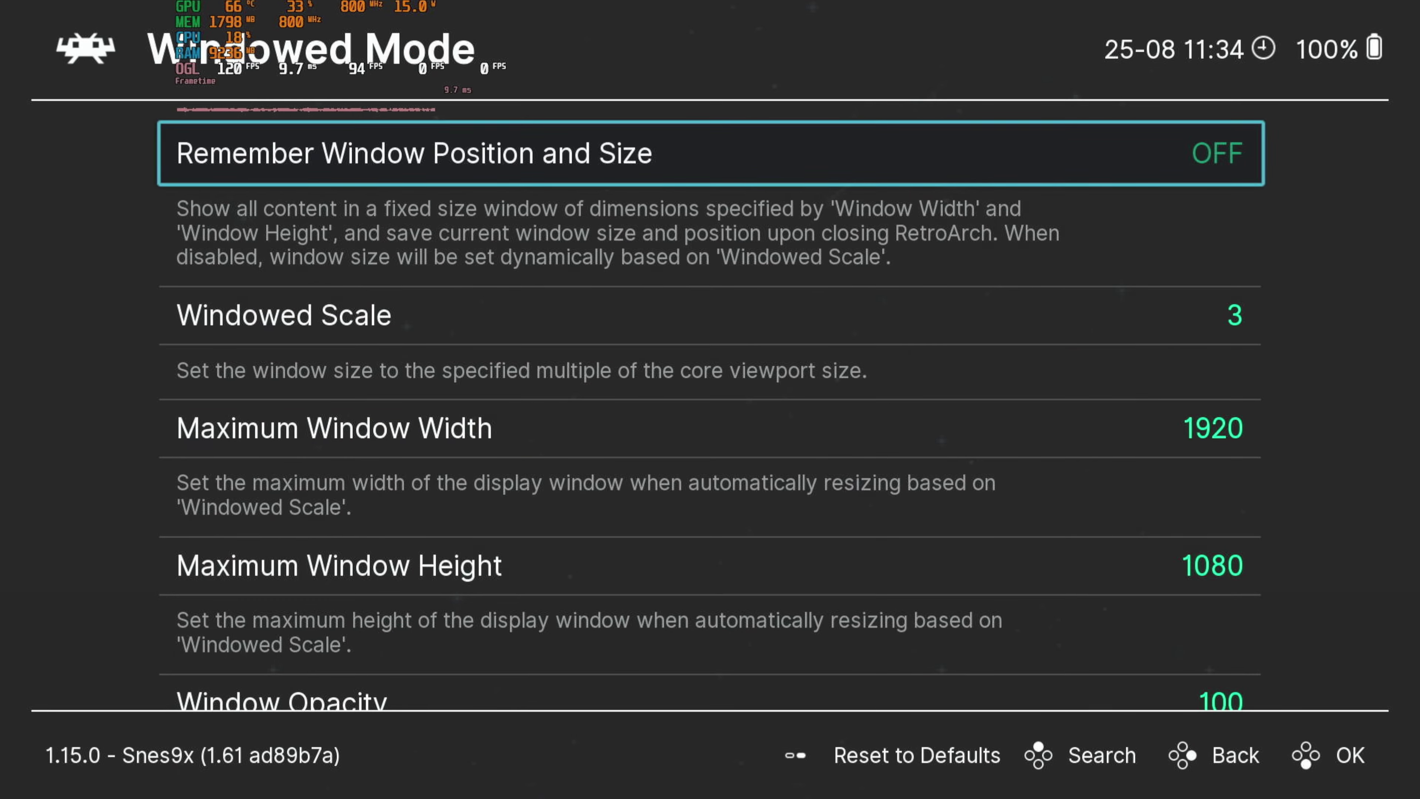
{"action": "key", "text": "Down"}
{"action": "key", "text": "Down"}
{"action": "key", "text": "Down"}
{"action": "key", "text": "BackSpace"}
Open the Video section's Scaling settings and check the Integer Scale and Aspect Ratio options
{"action": "key", "text": "Down"}
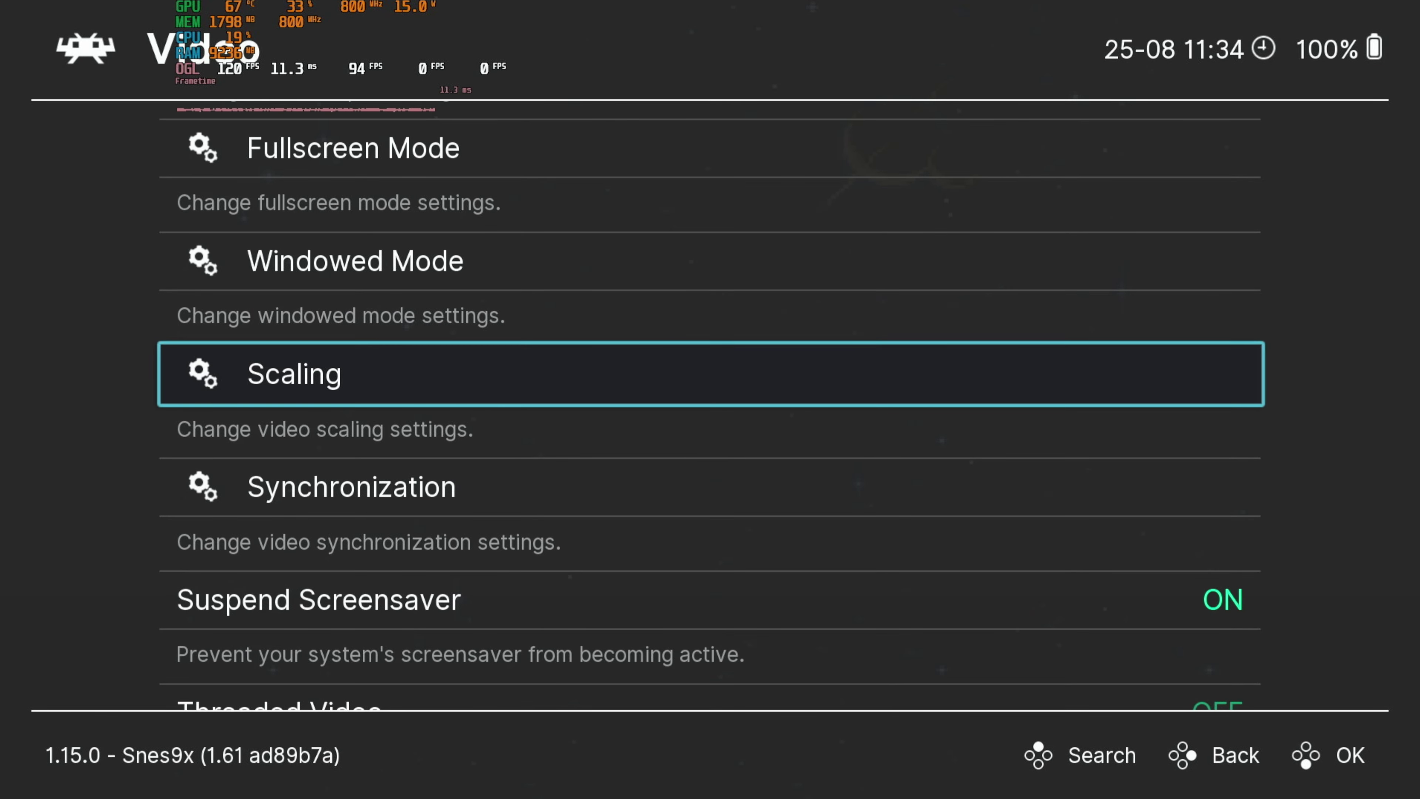
{"action": "key", "text": "Return"}
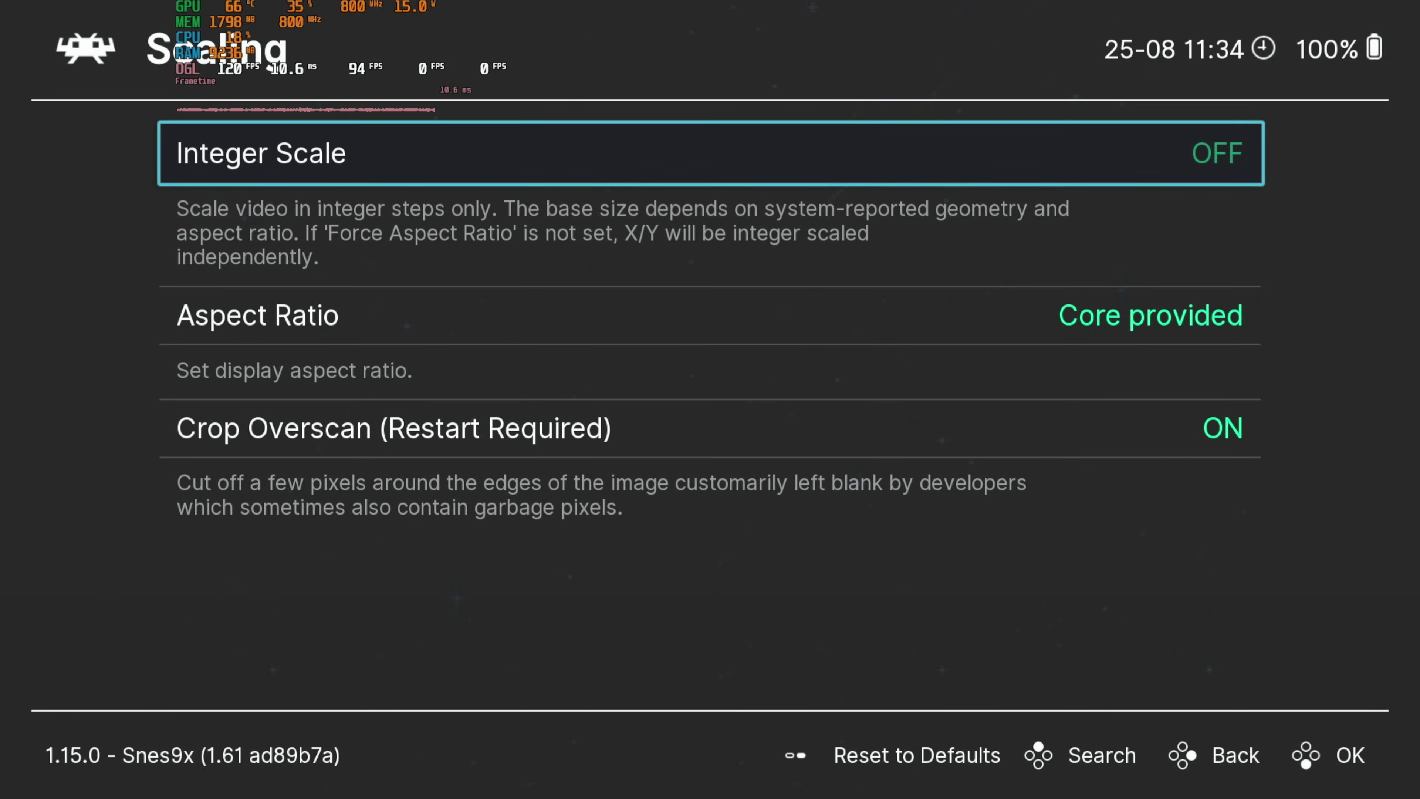
{"action": "key", "text": "Return"}
{"action": "key", "text": "Up"}
{"action": "key", "text": "Return"}
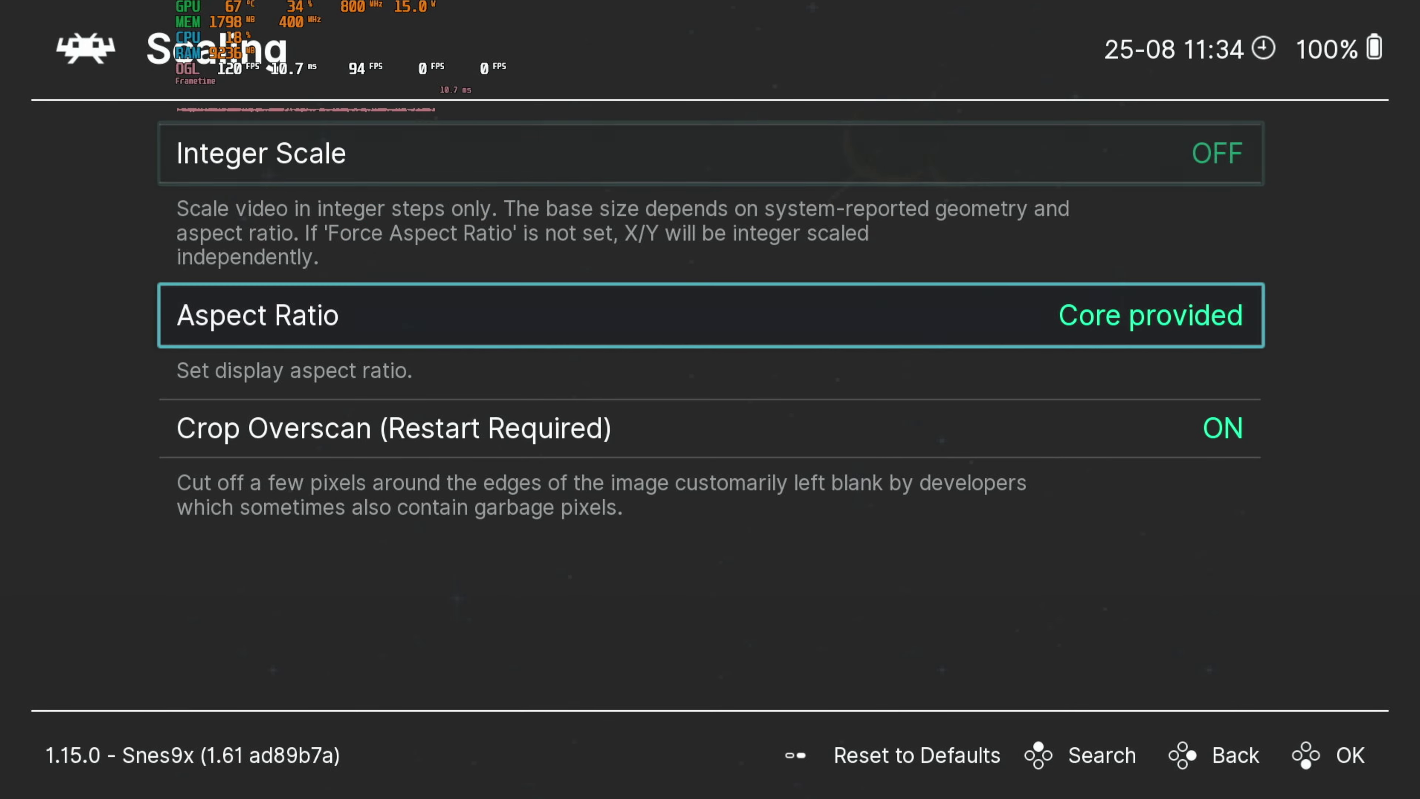
{"action": "key", "text": "Return"}
{"action": "key", "text": "BackSpace"}
{"action": "key", "text": "BackSpace"}
{"action": "key", "text": "Return"}
{"action": "key", "text": "Up"}
{"action": "key", "text": "Up"}
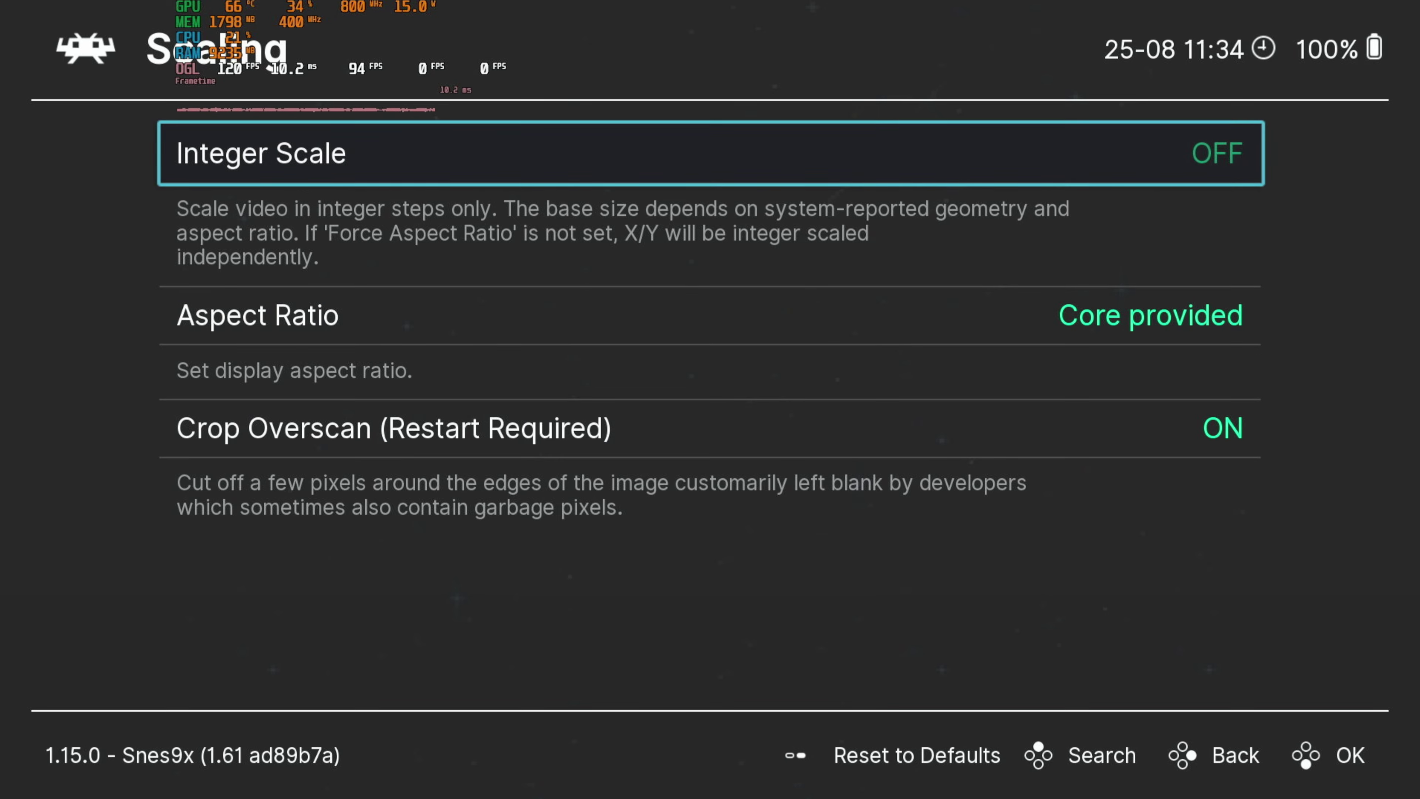
Turn on Integer Scale and Integer Scale Overscale in the Scaling settings
{"action": "key", "text": "Return"}
{"action": "key", "text": "Return"}
{"action": "key", "text": "Return"}
{"action": "key", "text": "Return"}
{"action": "key", "text": "Return"}
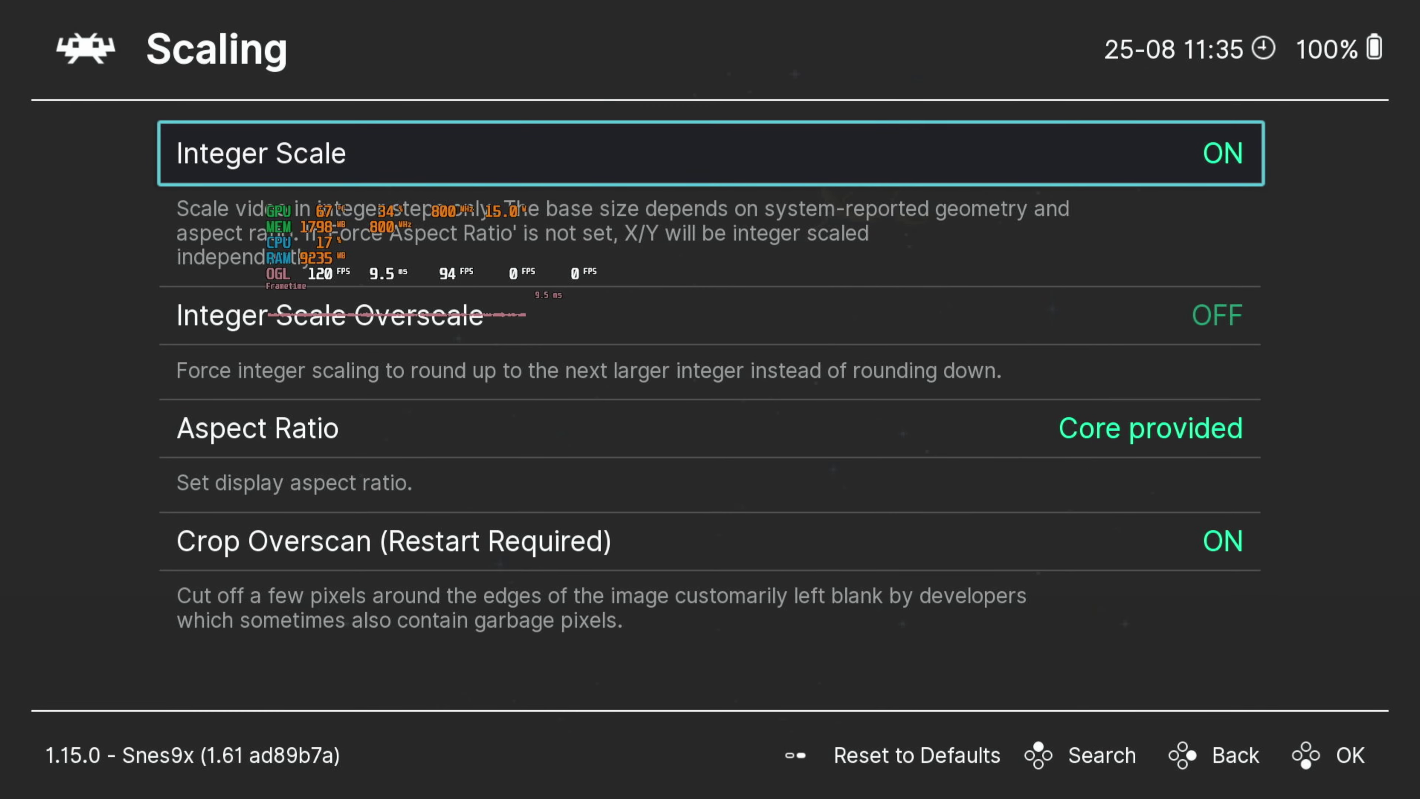
{"action": "key", "text": "Down"}
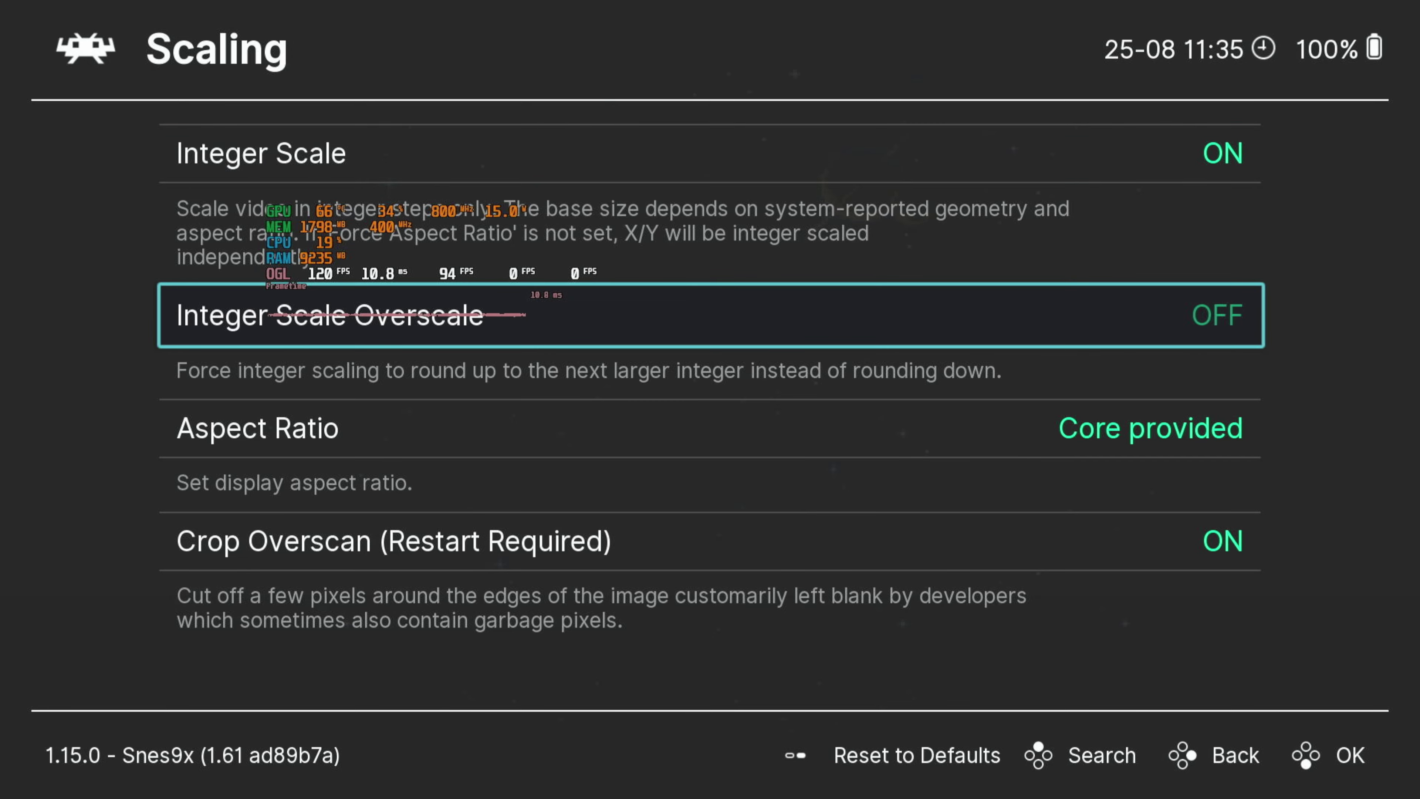
{"action": "key", "text": "Return"}
{"action": "key", "text": "Down"}
{"action": "key", "text": "Down"}
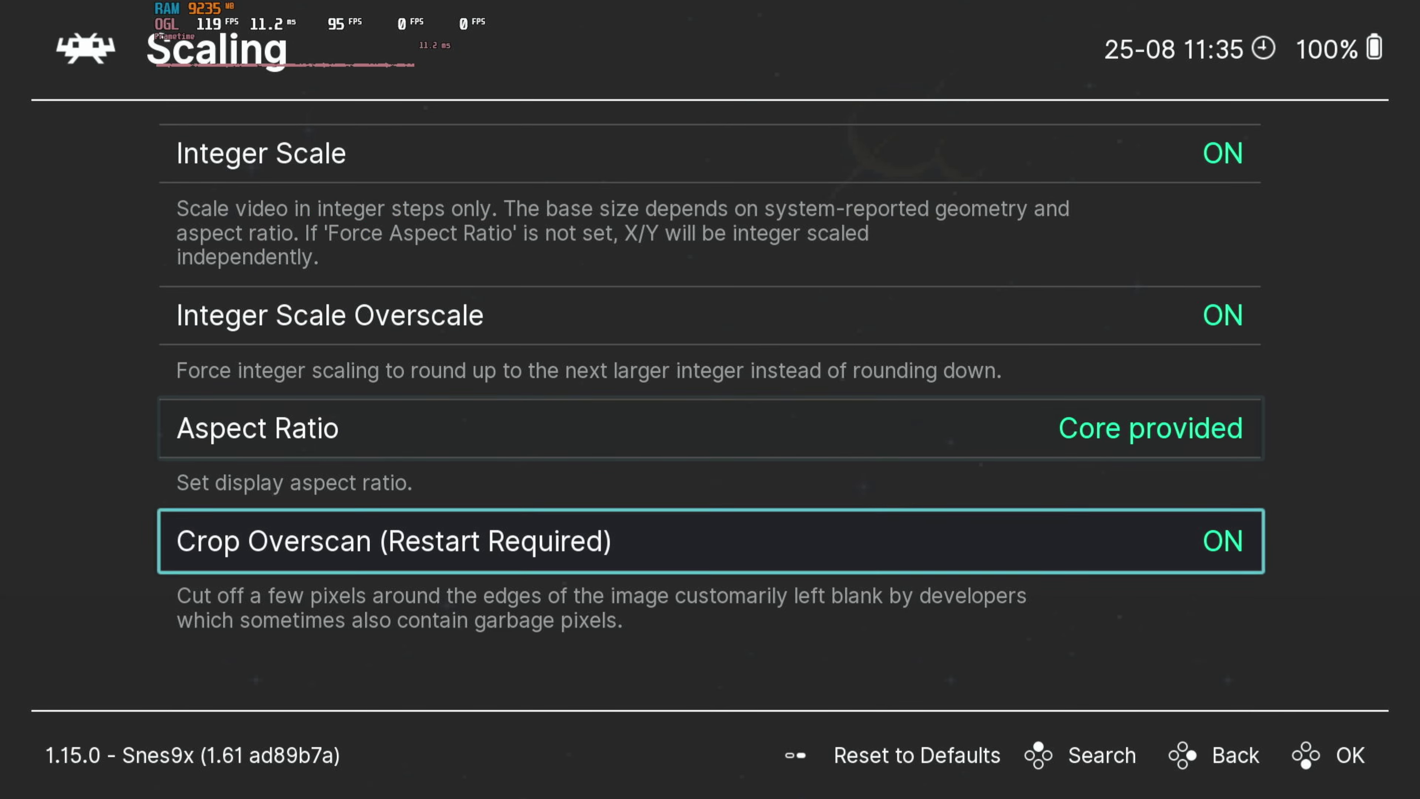